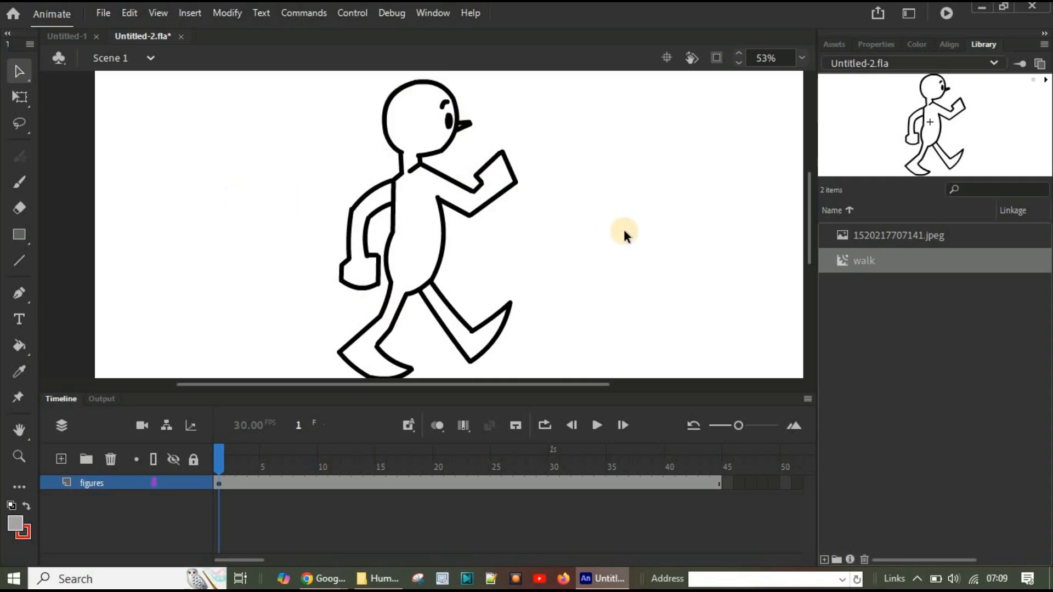
Step: Preview the finished walk animation as a test movie, and open the walk symbol from the library at a reduced zoom
key(ctrl+Return)
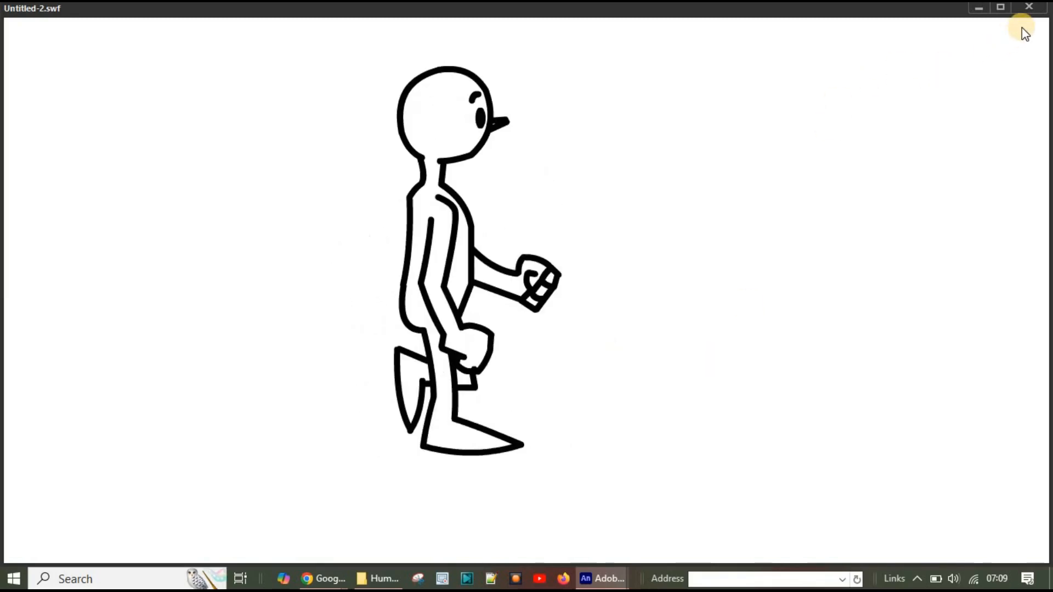
click(1034, 9)
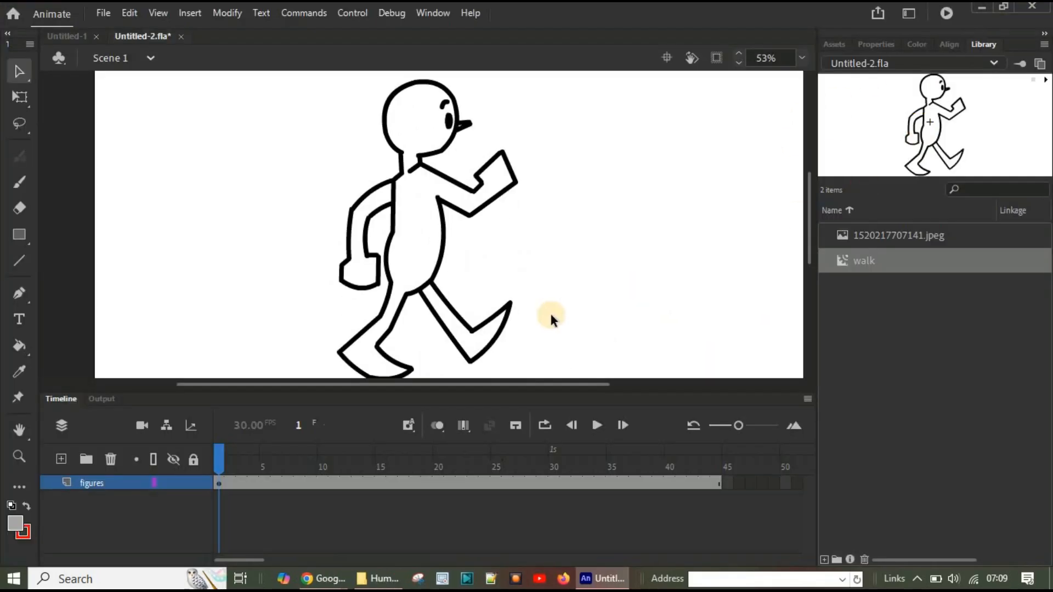
double_click(846, 260)
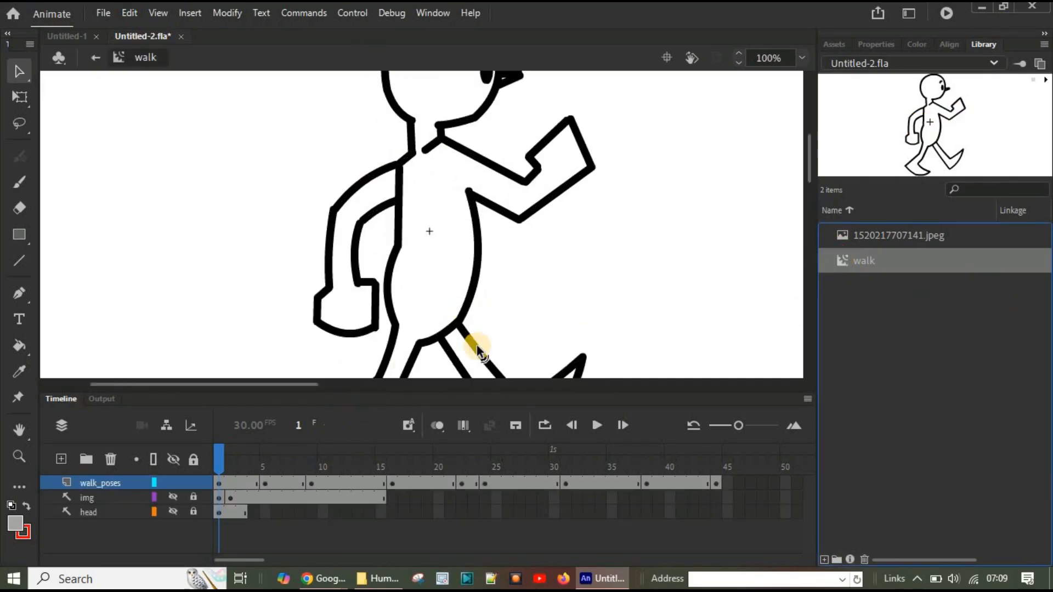
click(800, 58)
click(846, 106)
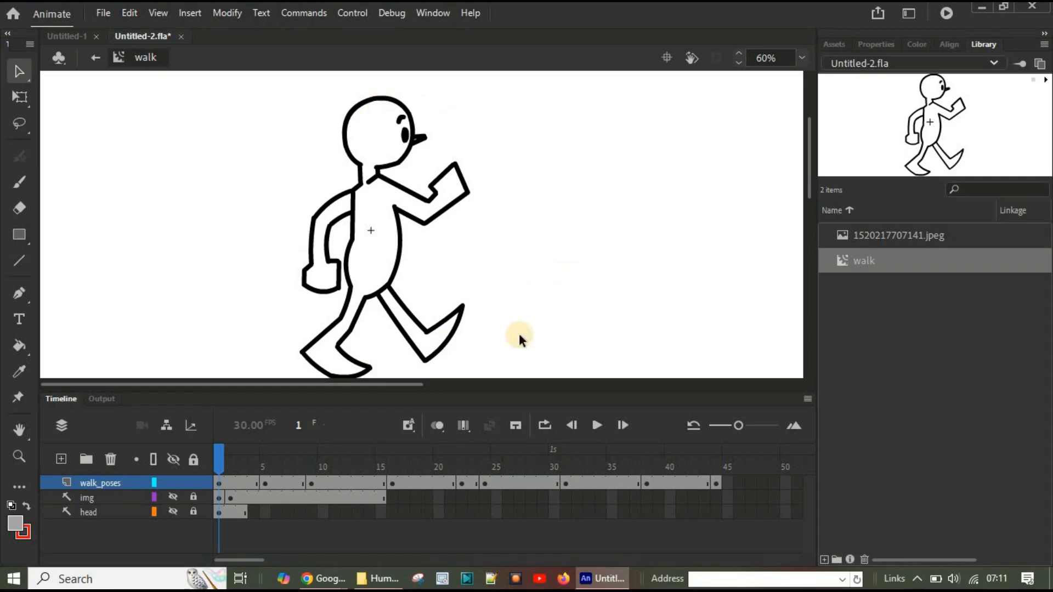
Step: Compare the frame 5 pose with the frame 1 pose by onion skinning frames 1 to 5 of the walk symbol
drag(218, 464, 266, 464)
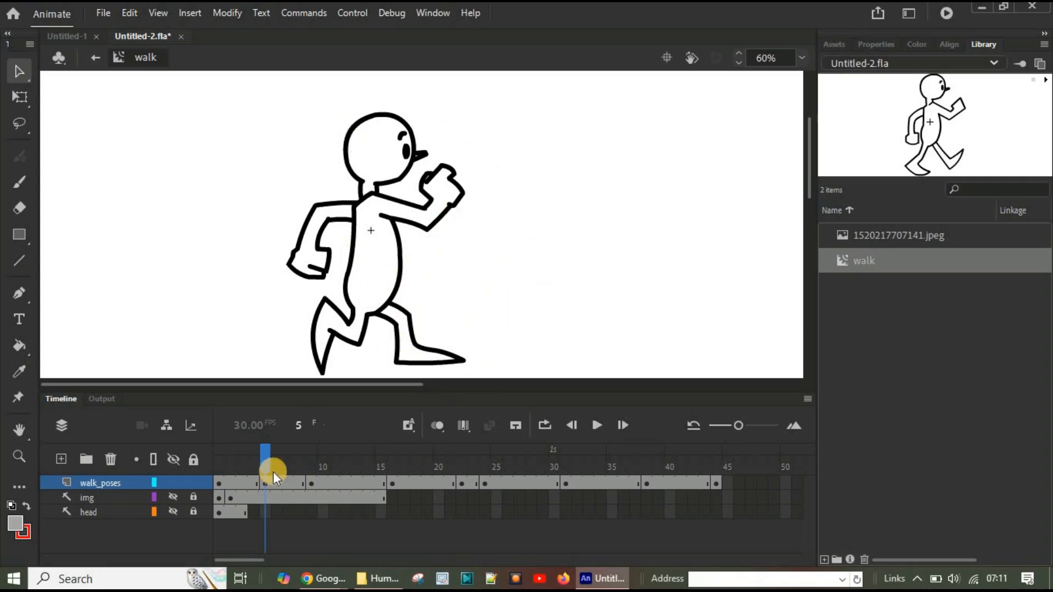
click(436, 425)
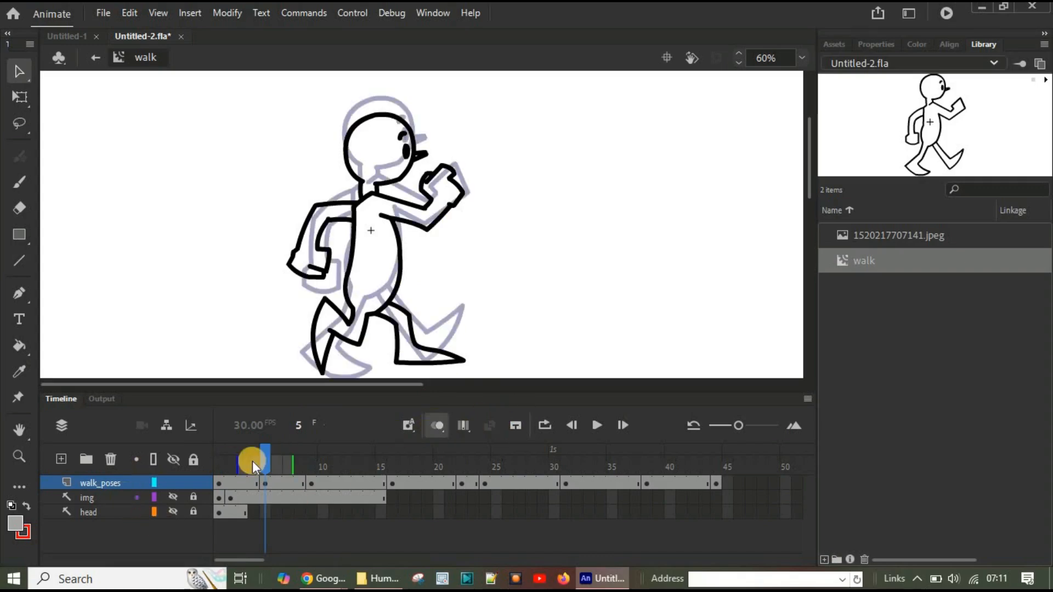
drag(235, 463, 141, 456)
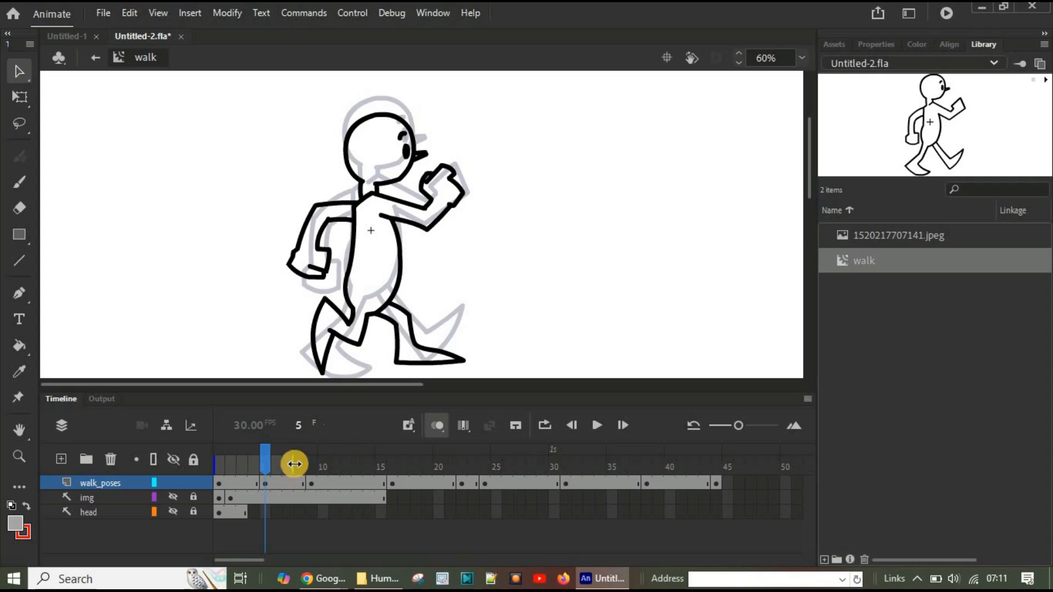
drag(295, 465, 268, 468)
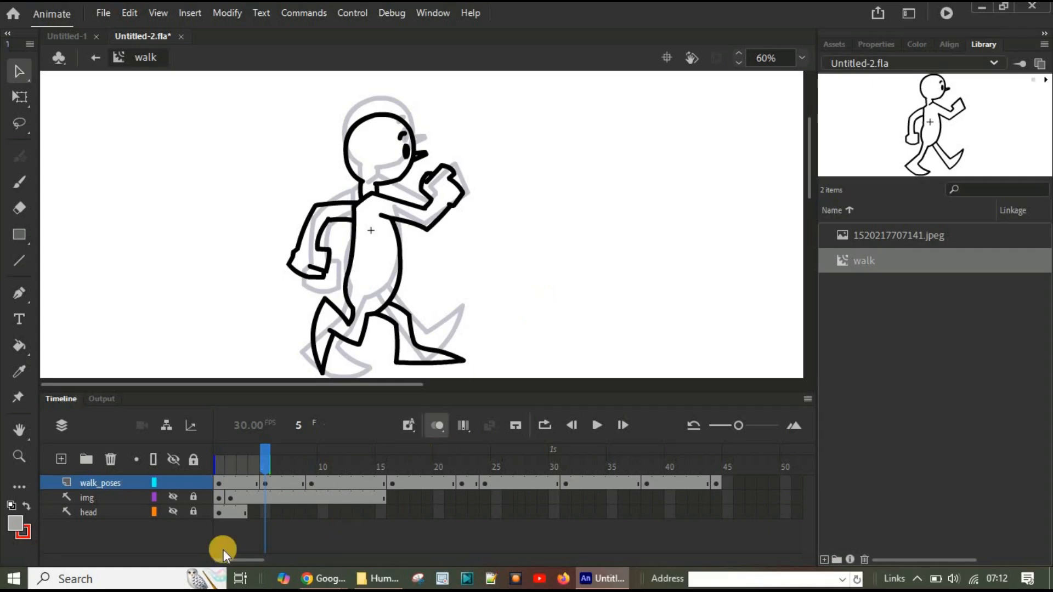
click(436, 426)
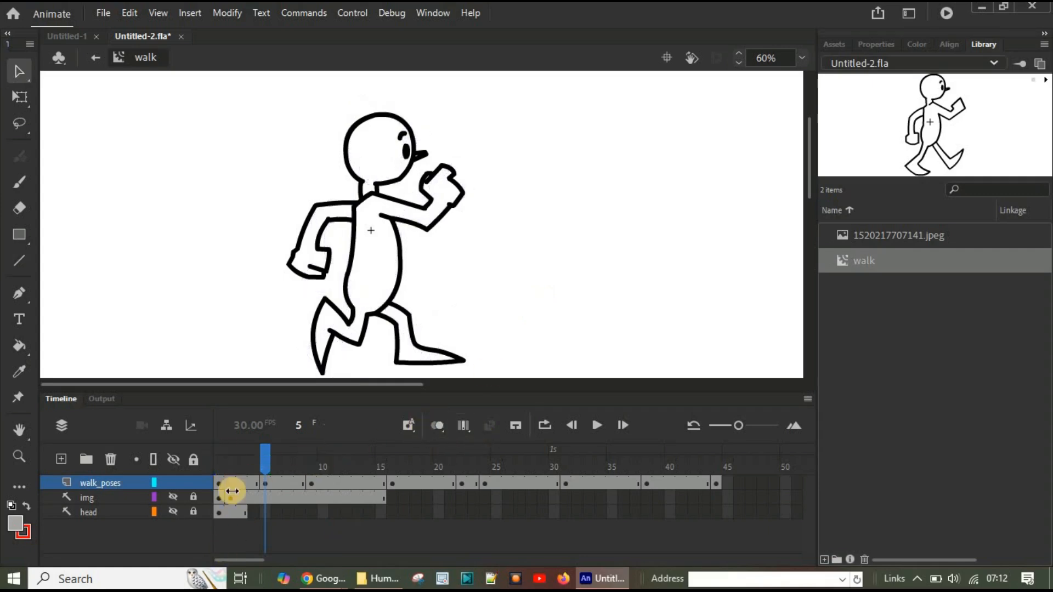
Step: Examine the frame 9 passing pose against the preceding pose with onion skinning
drag(264, 455, 312, 455)
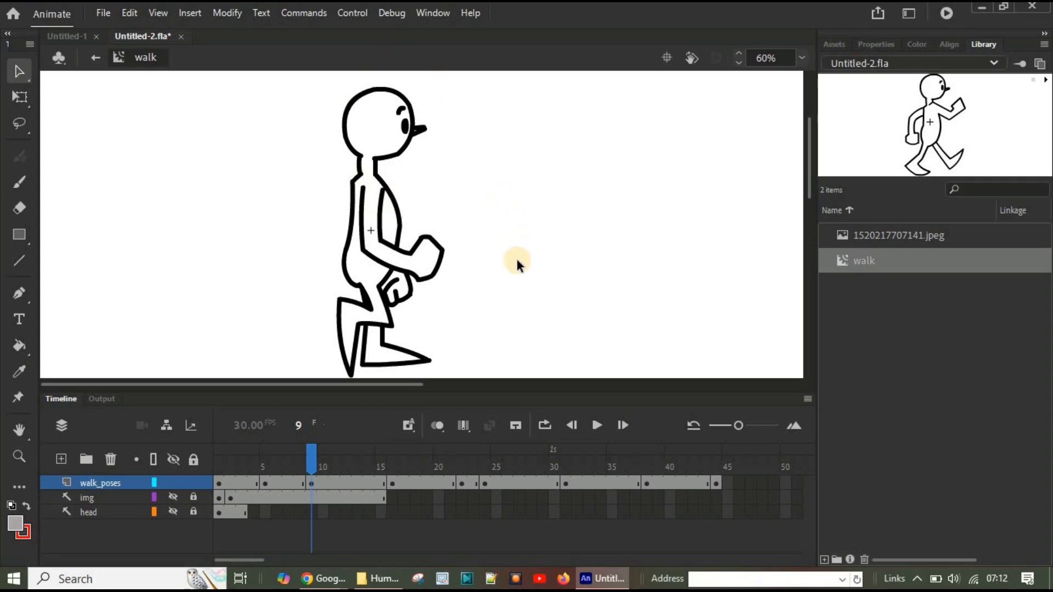
click(436, 426)
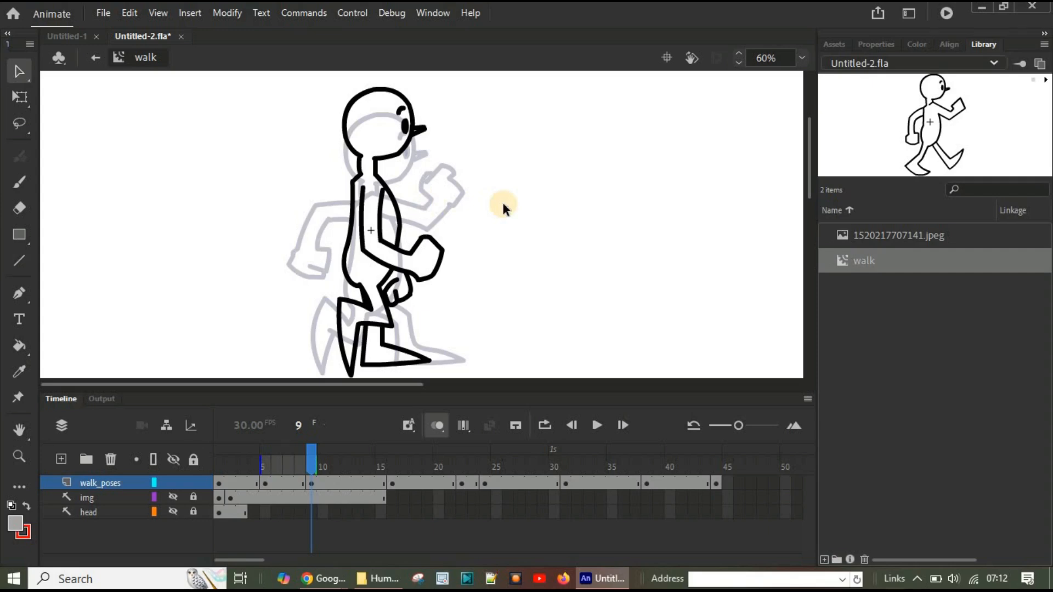
click(430, 422)
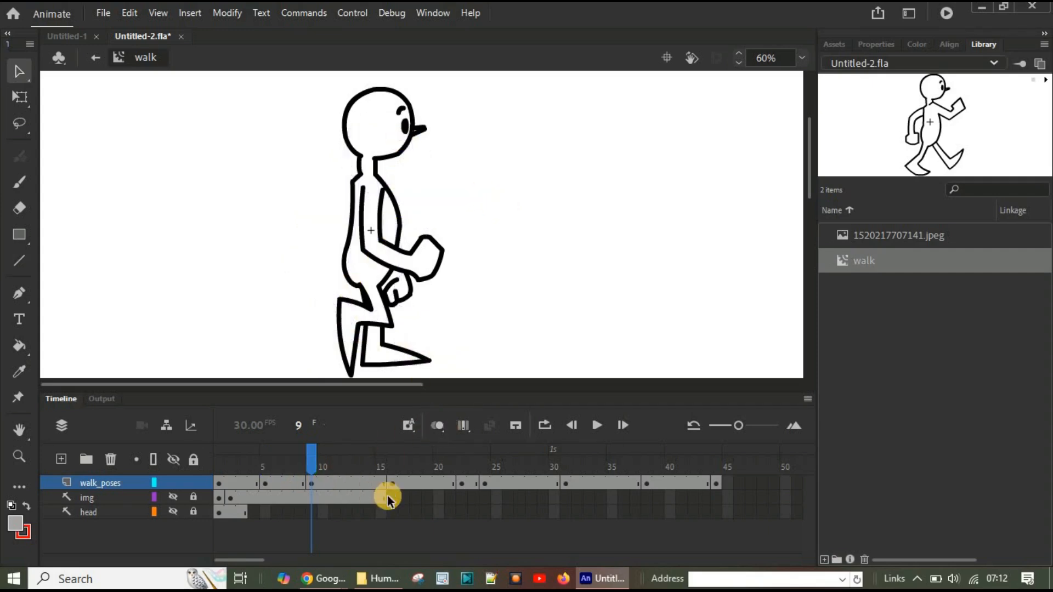
Step: Examine the poses at frames 16 and 22 with onion skinning, and scrub through the rest of the walk_poses layer back to frame 1
drag(308, 450, 392, 446)
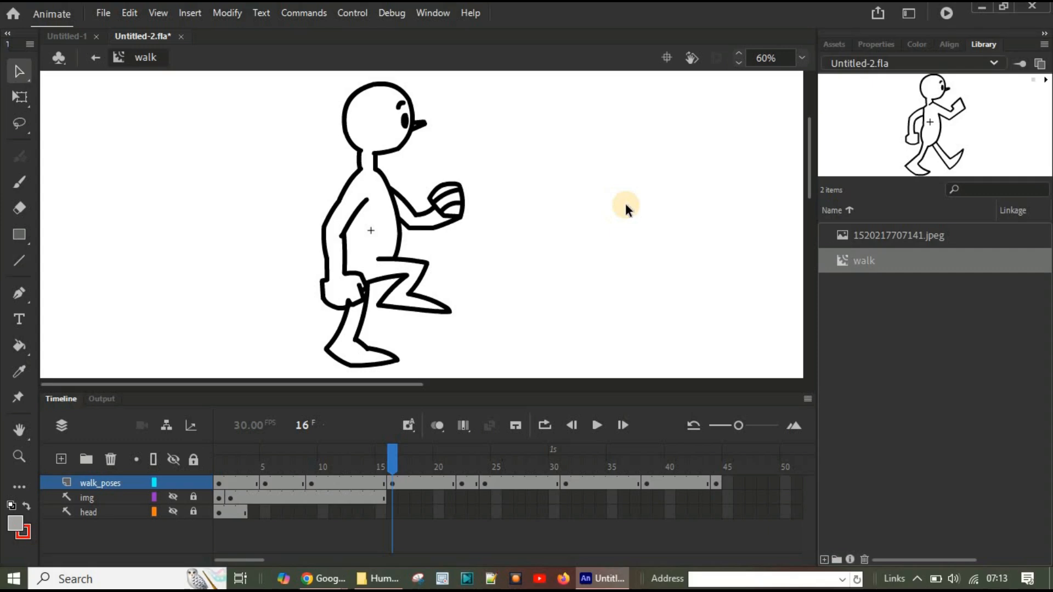
click(437, 424)
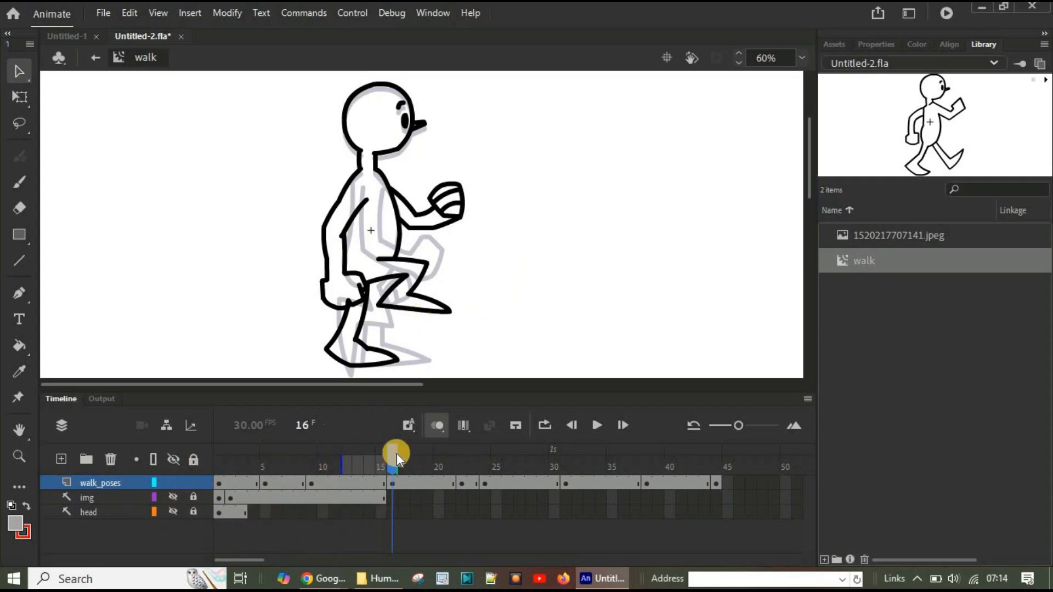
drag(397, 453, 463, 456)
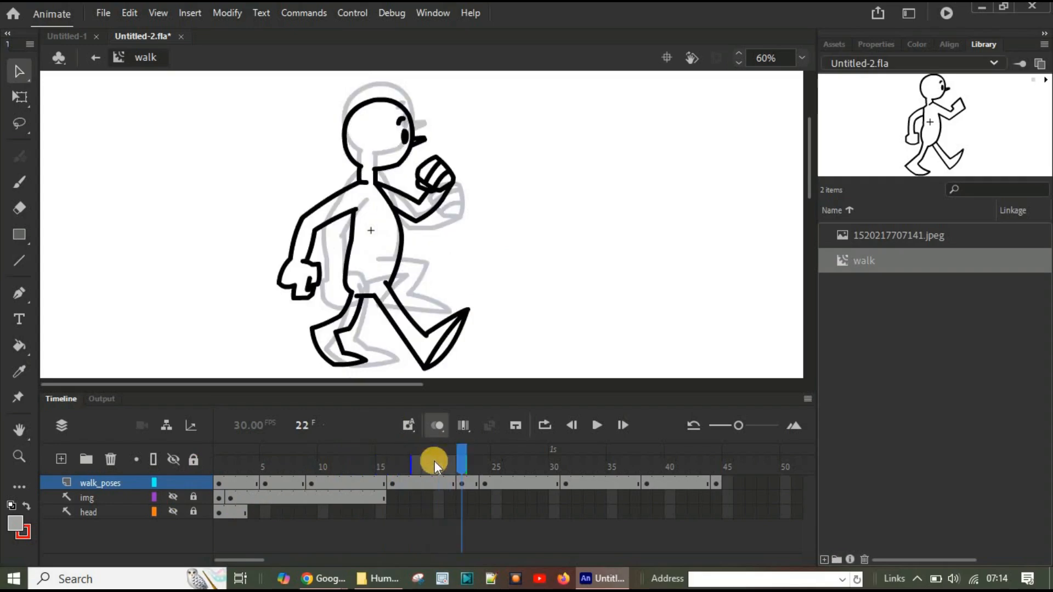
click(435, 426)
drag(462, 460, 719, 469)
drag(718, 469, 219, 447)
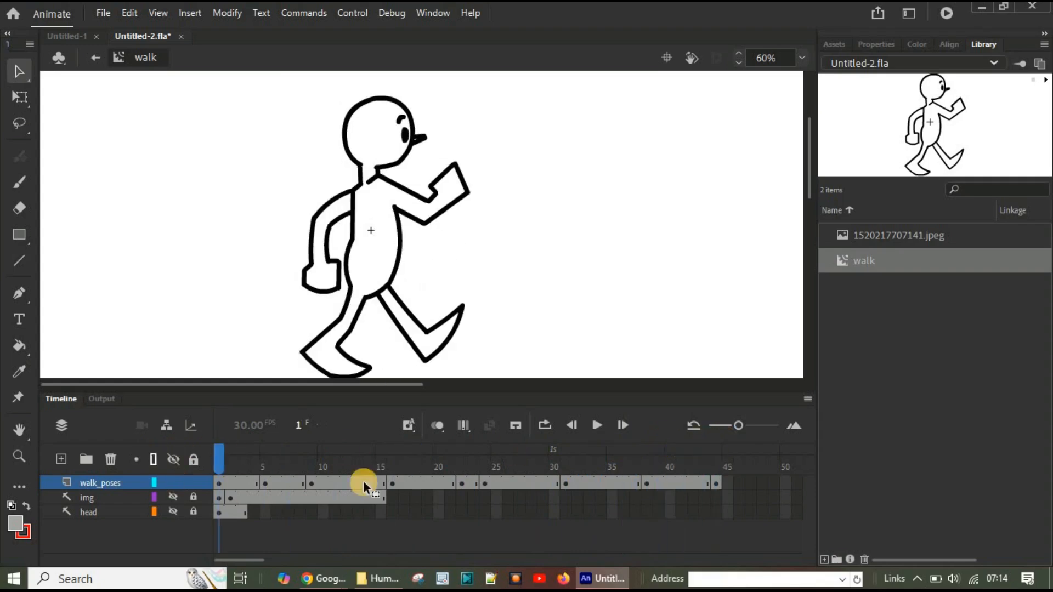
Step: Onion-skin all the walk poses from frame 1 to the last keyframe, reduce the range again, and preview the animation as a test movie
click(436, 424)
drag(225, 463, 721, 466)
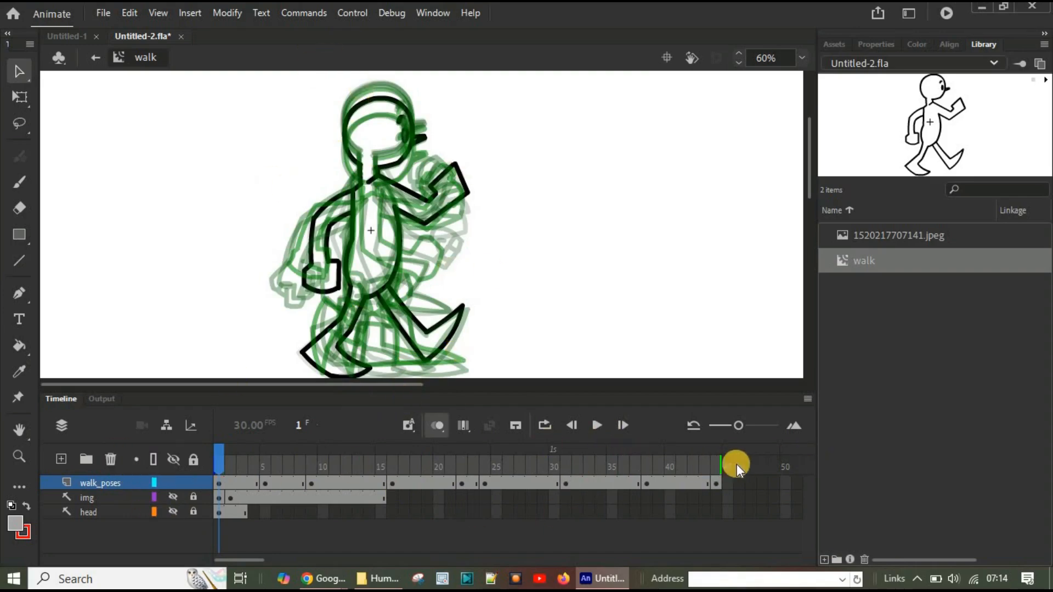
drag(722, 464, 101, 468)
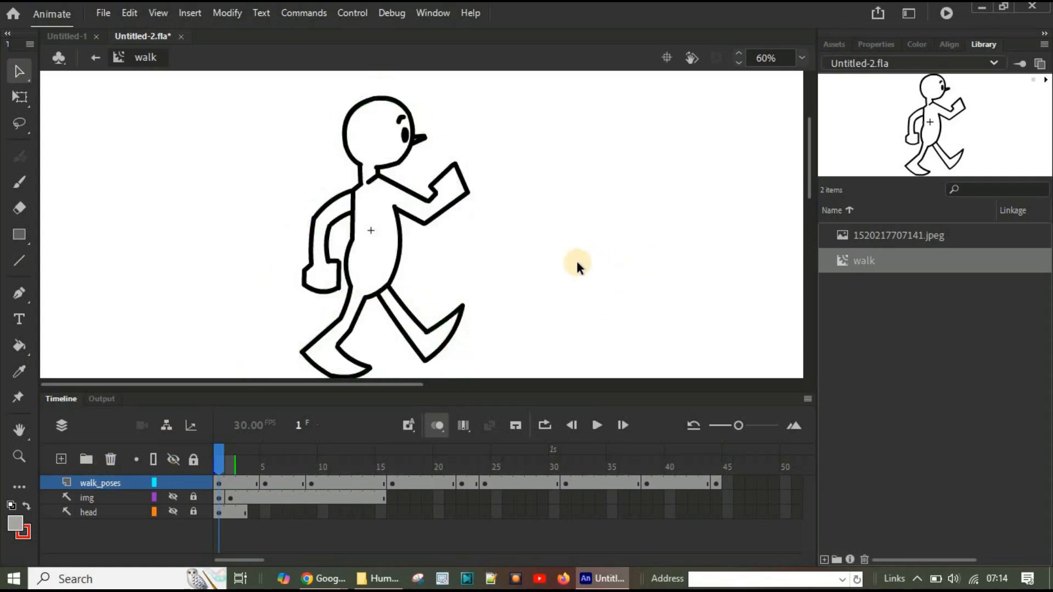
key(ctrl+Return)
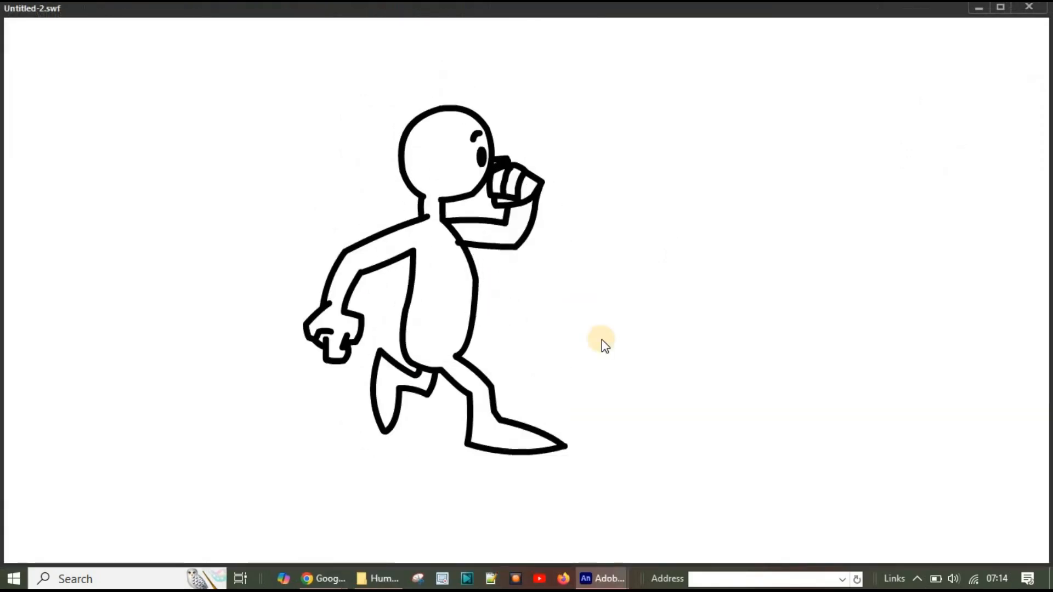
click(1041, 10)
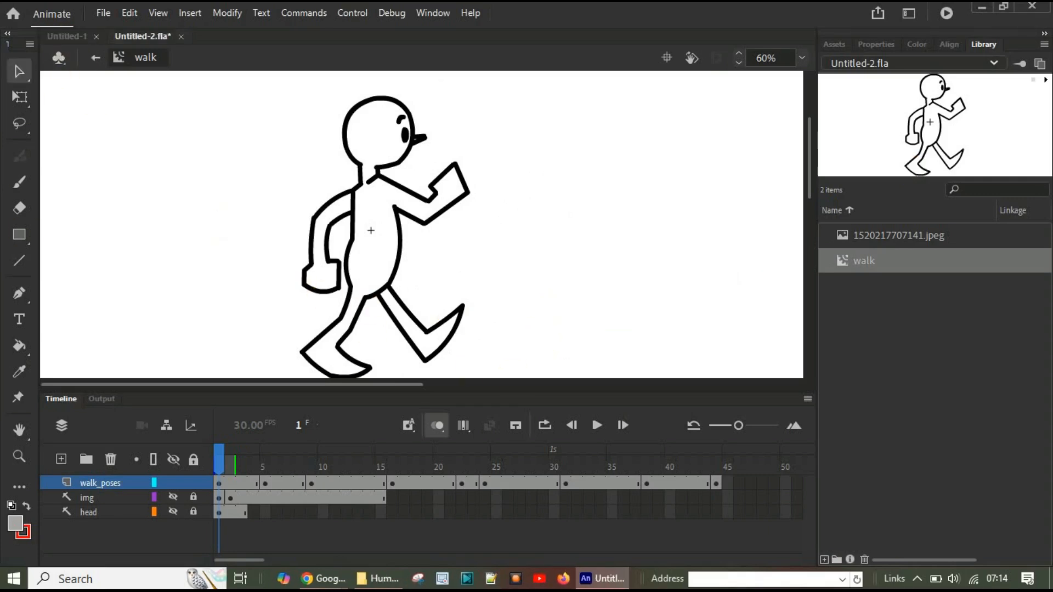
Step: Switch to the Human-Walk-Cycle folder in File Explorer and view the walk-cycle reference image 1520217707141.jpeg
click(378, 578)
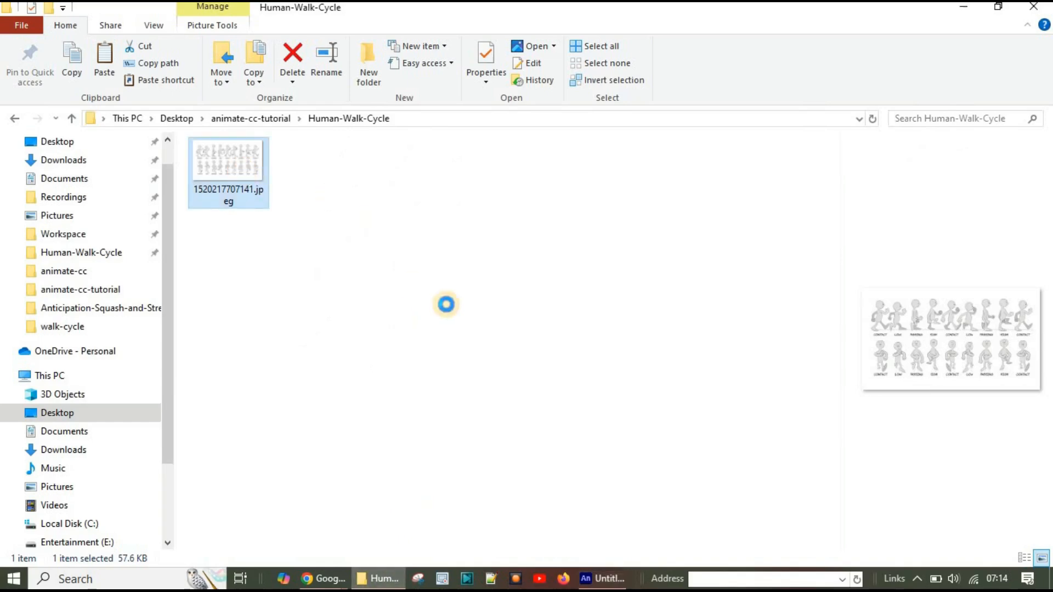
key(Return)
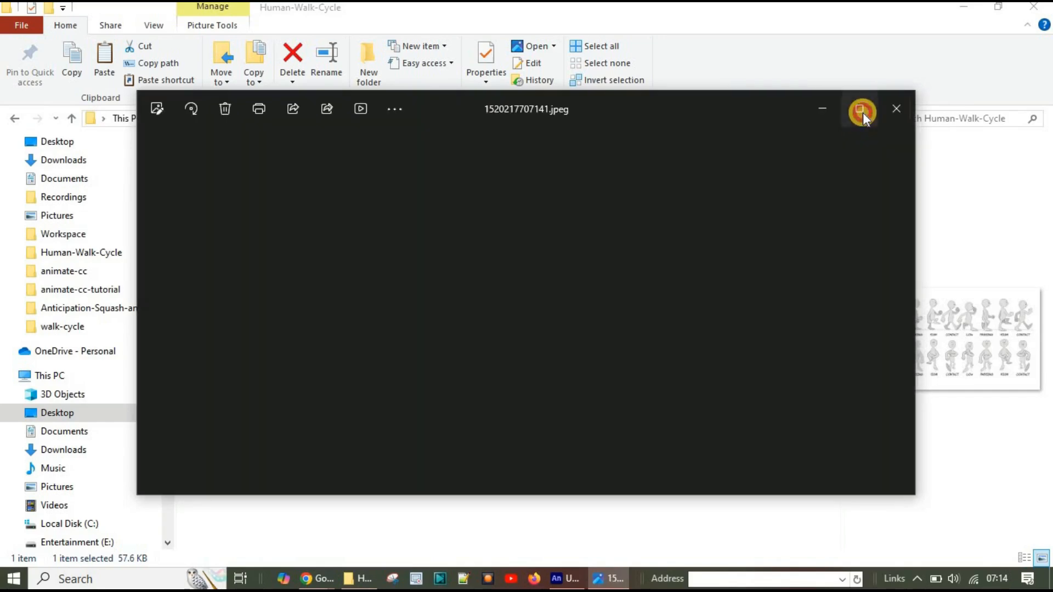
click(861, 112)
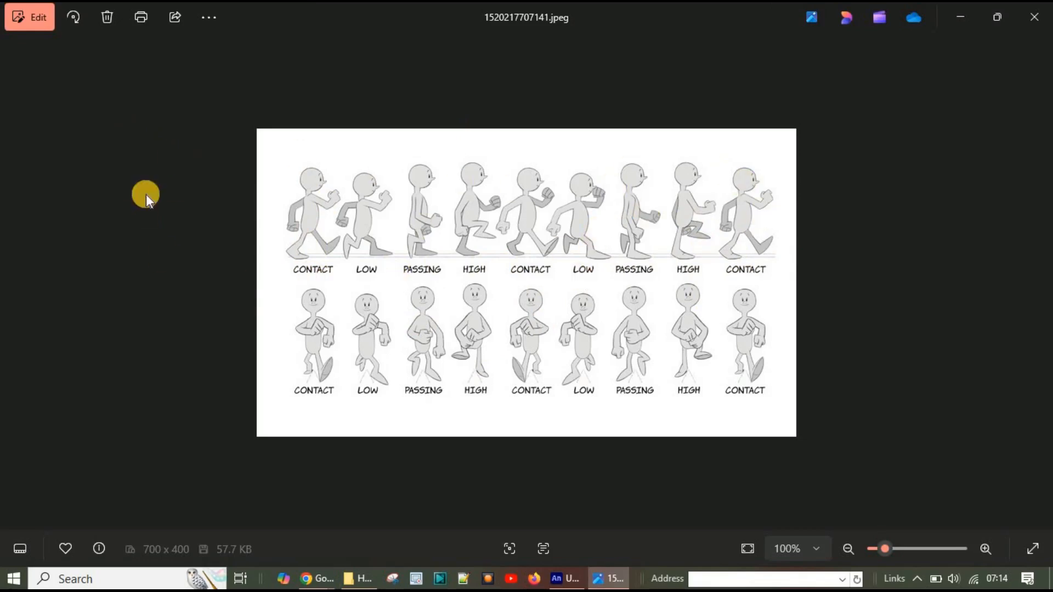
click(959, 16)
click(317, 579)
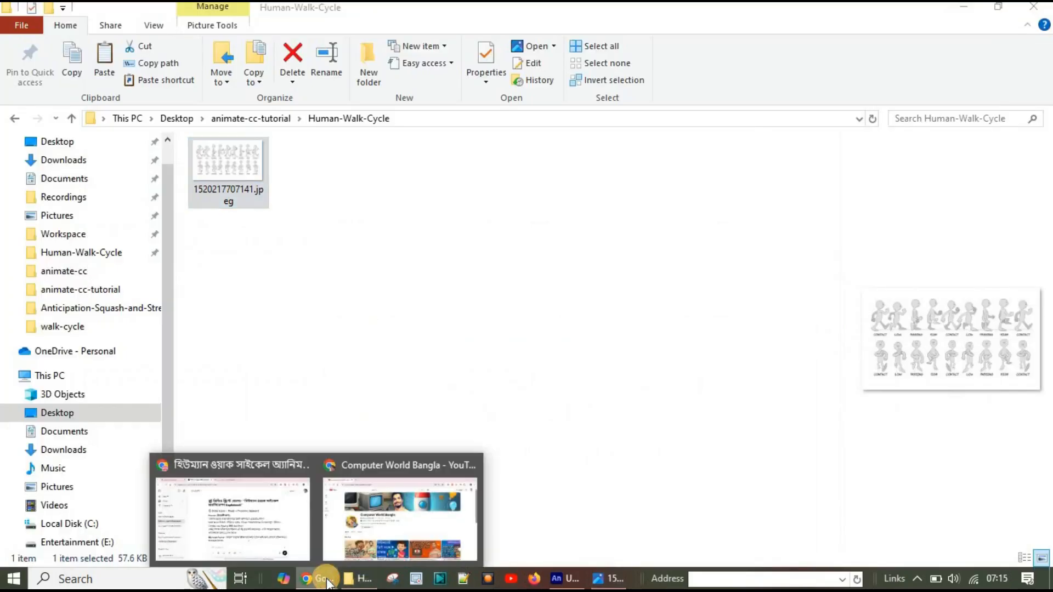
Step: Switch back to Animate and rename the only layer of the empty Untitled-1 document as img
click(564, 578)
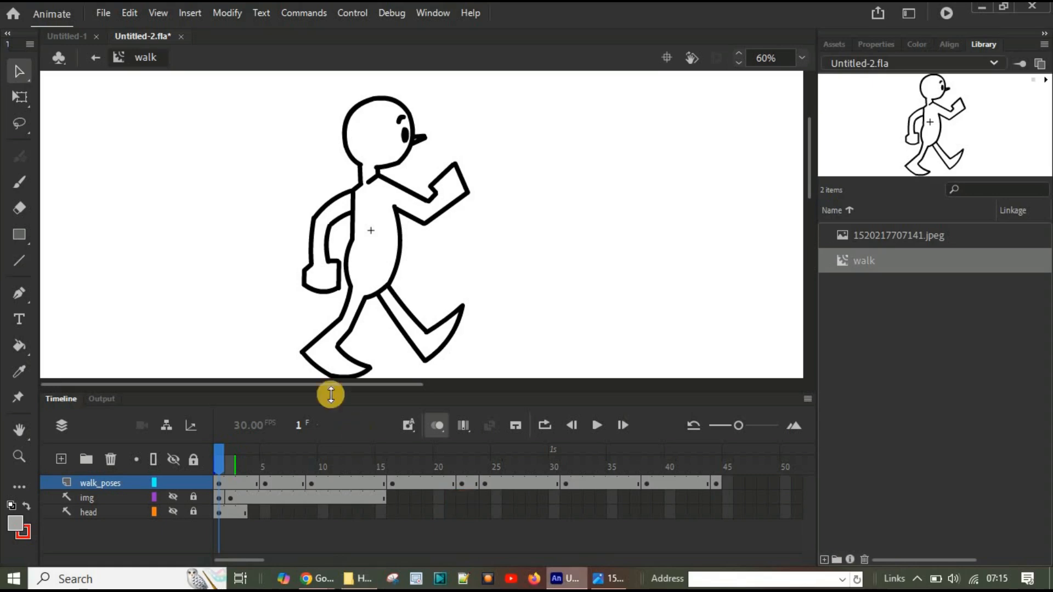
click(61, 40)
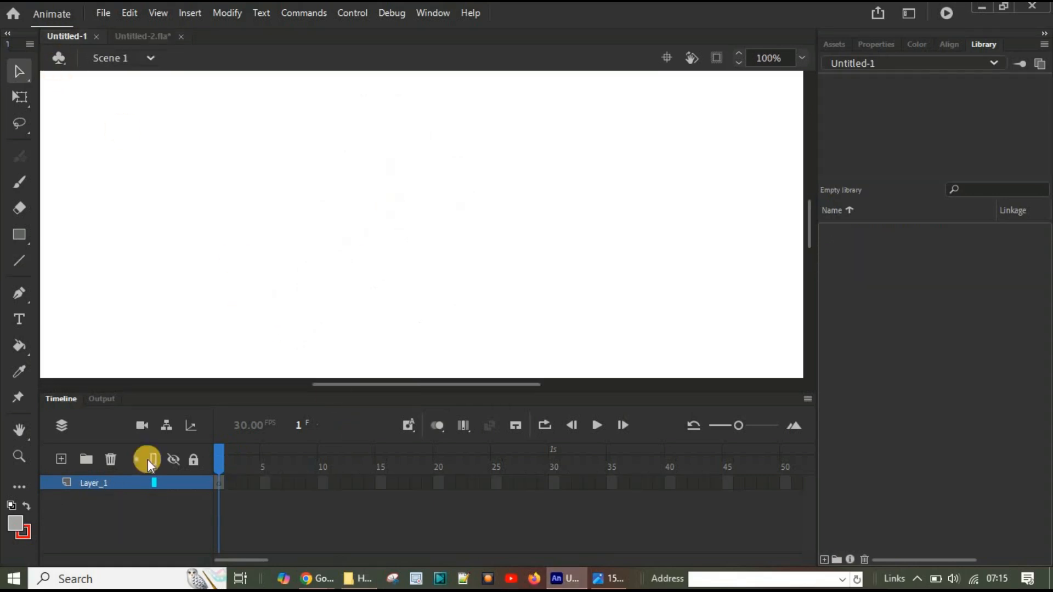
double_click(91, 482)
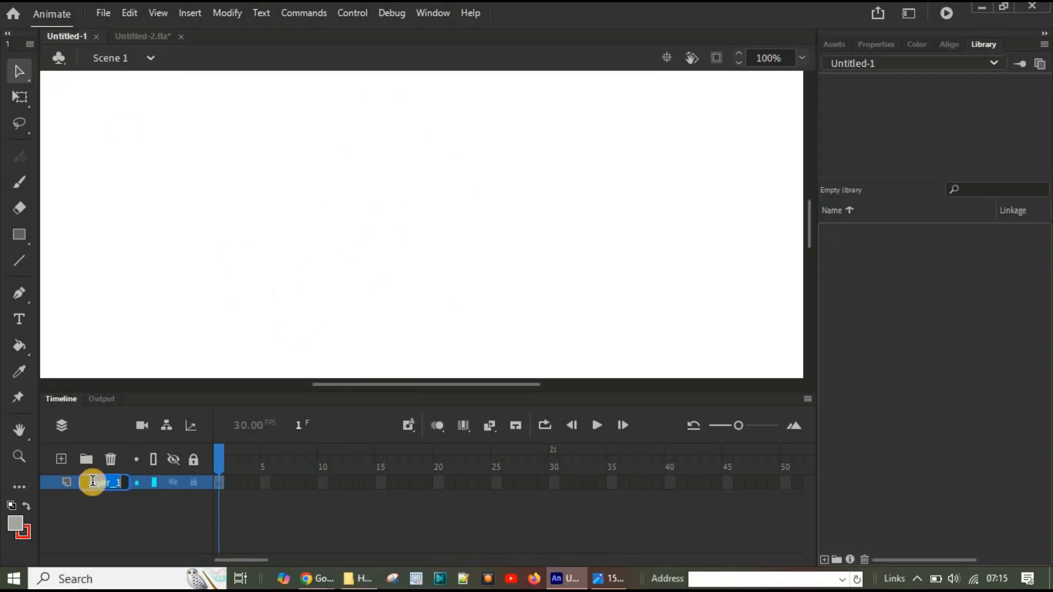
text(img)
key(Return)
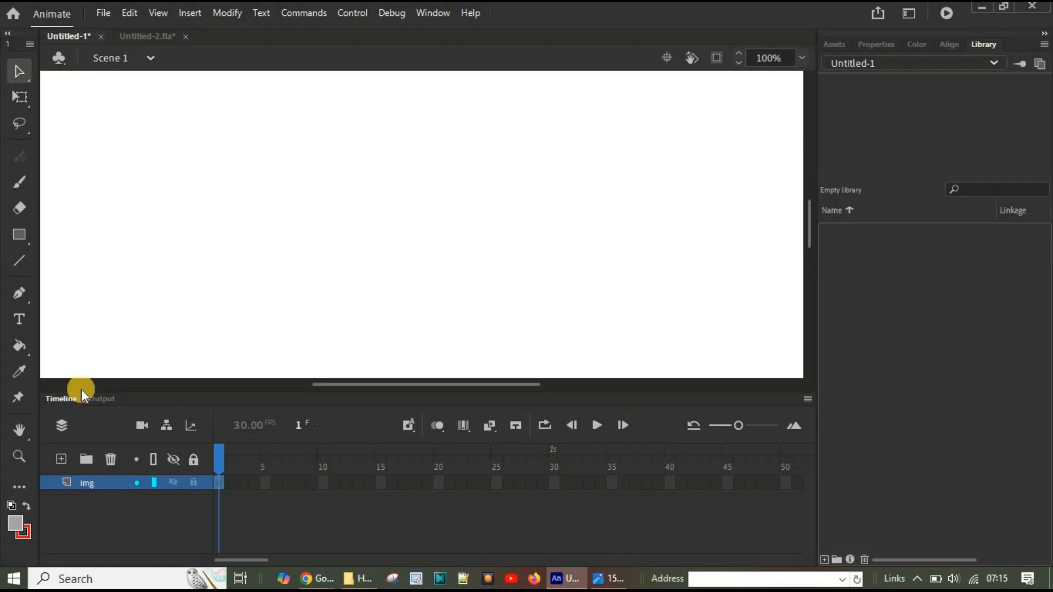
Step: Import 1520217707141.jpeg from the Human-Walk-Cycle folder onto the stage in the img layer
click(101, 11)
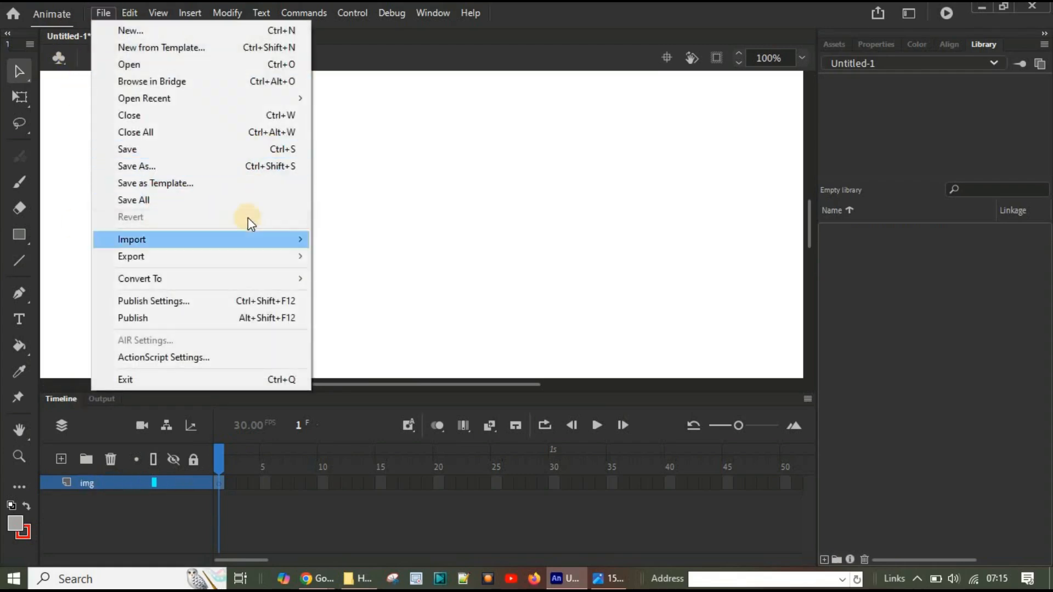
mouse_move(248, 234)
click(384, 239)
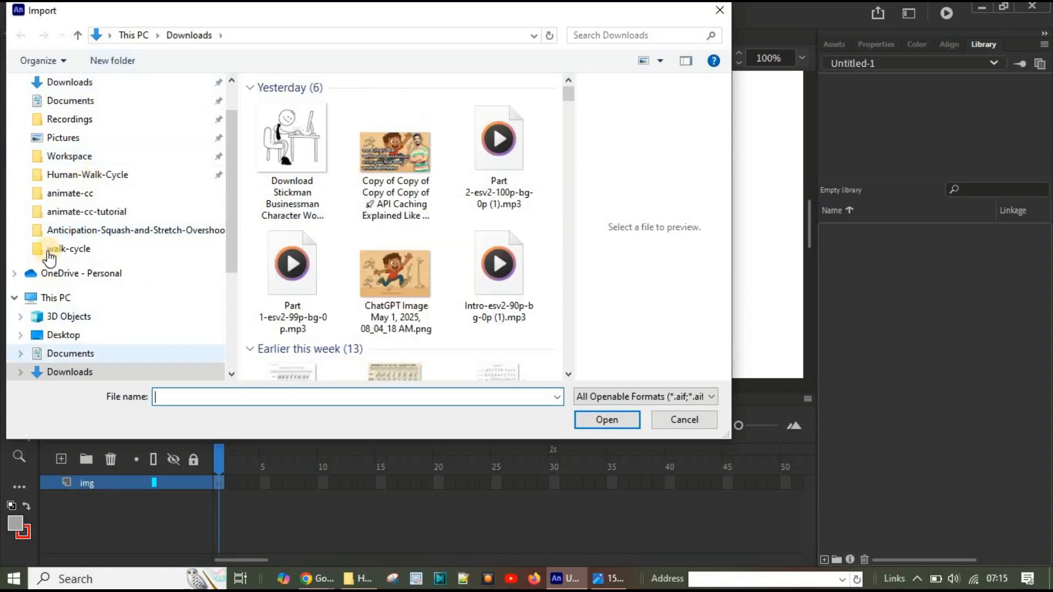
click(91, 175)
click(298, 135)
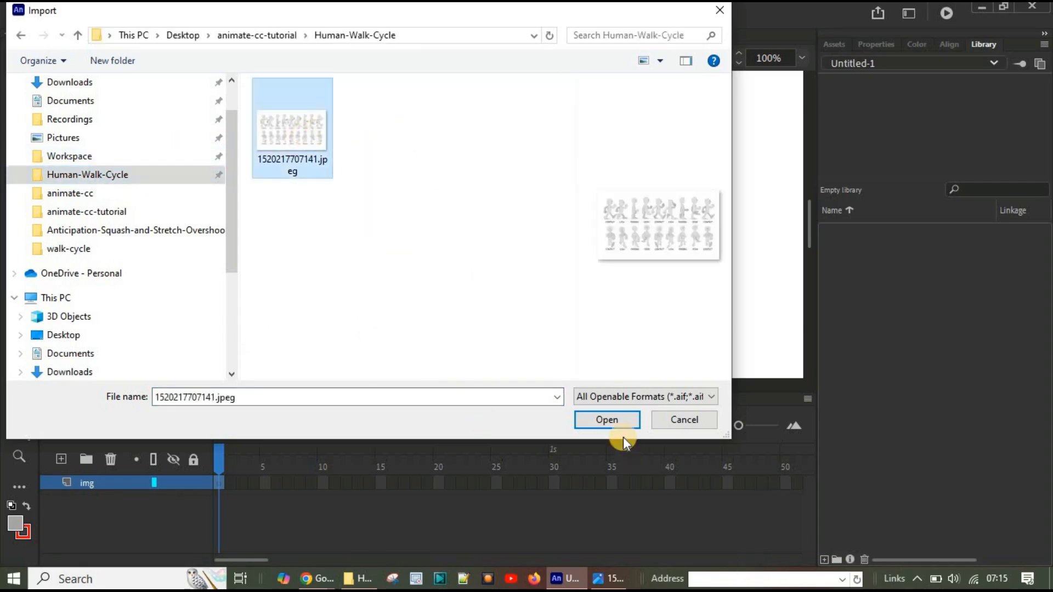
click(607, 422)
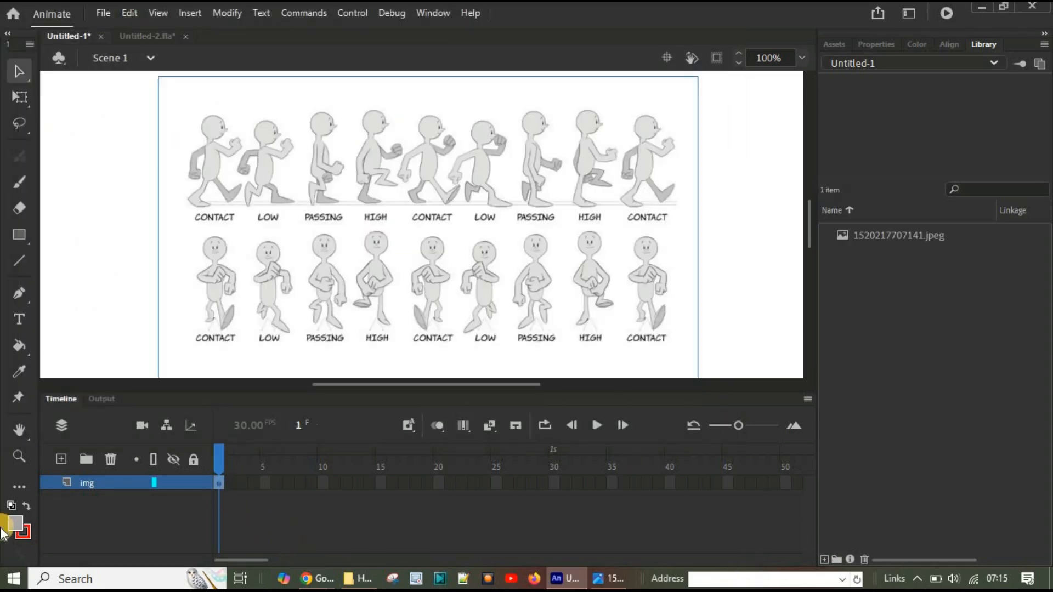
Step: Add a new layer above the img layer and name it figures
click(61, 459)
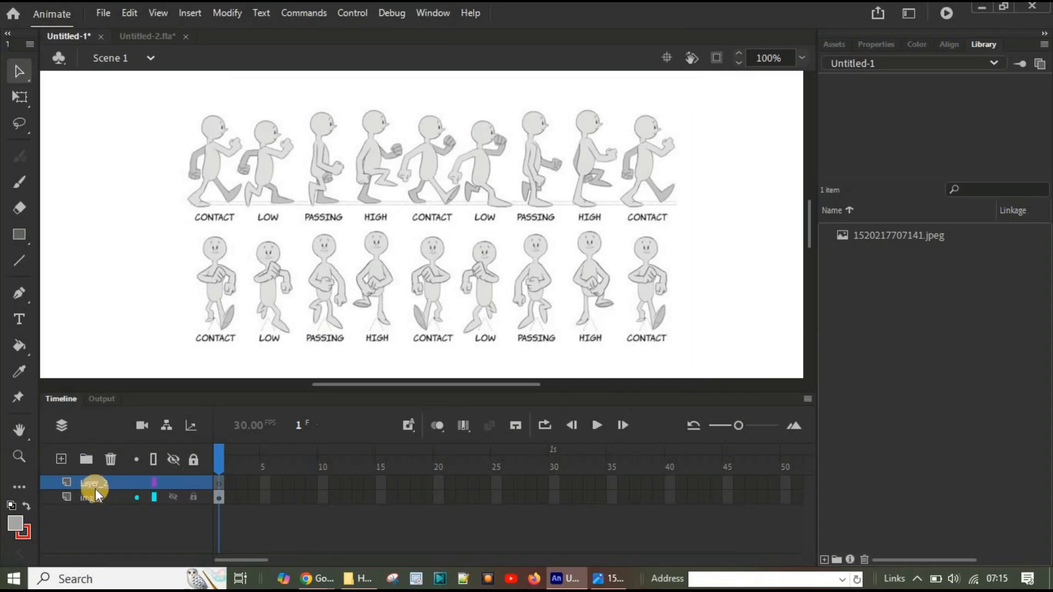
double_click(90, 484)
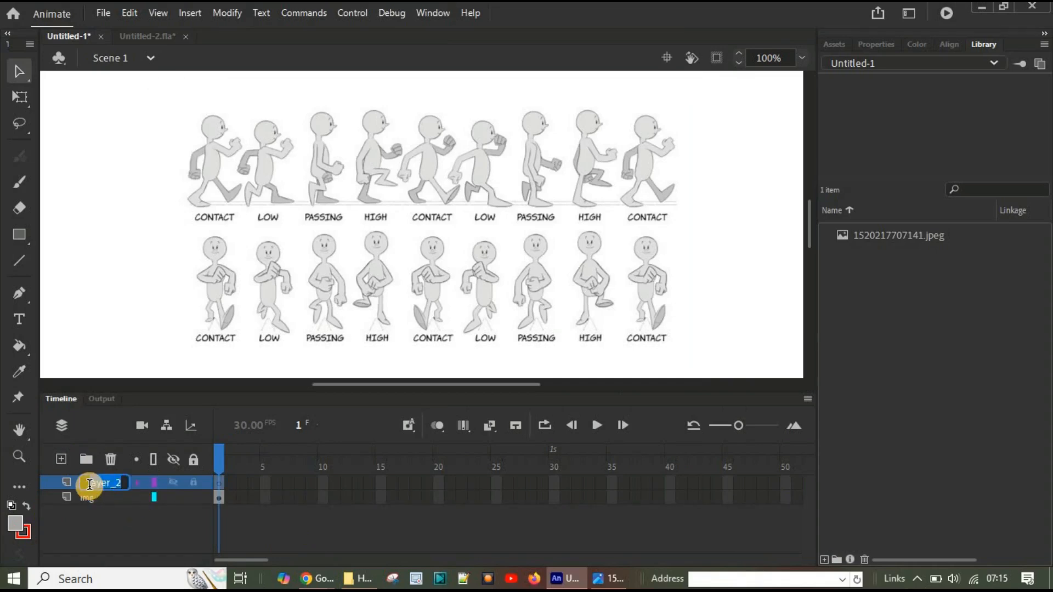
text(figures)
key(Return)
double_click(90, 486)
text(figures)
key(Return)
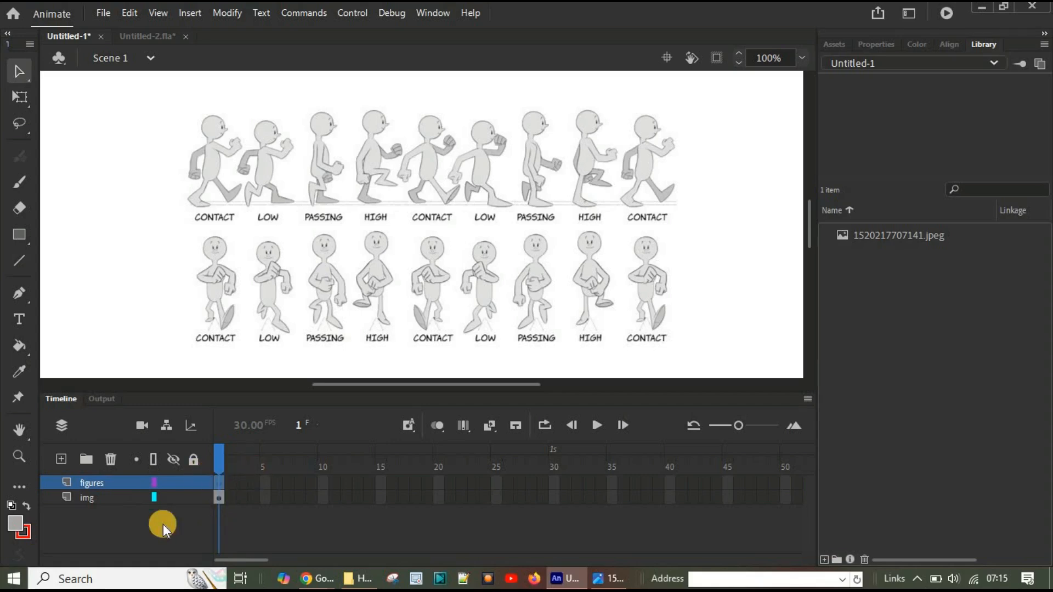
Step: Lock the img layer, extend it to frame 2, add a blank keyframe at frame 2 of figures, and return to frame 1 of figures
click(195, 496)
right_click(218, 482)
click(287, 162)
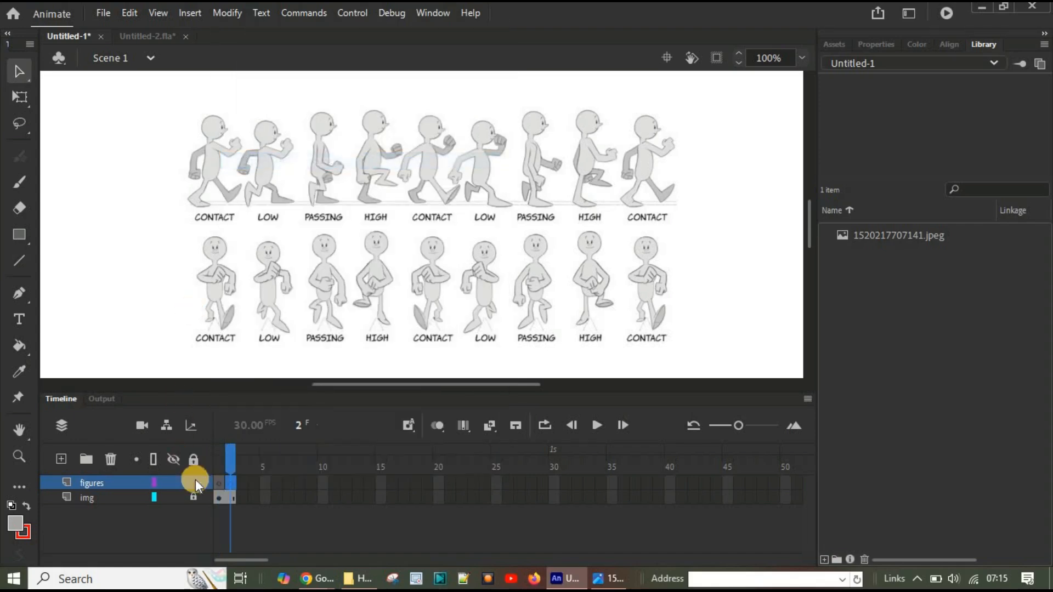
click(218, 482)
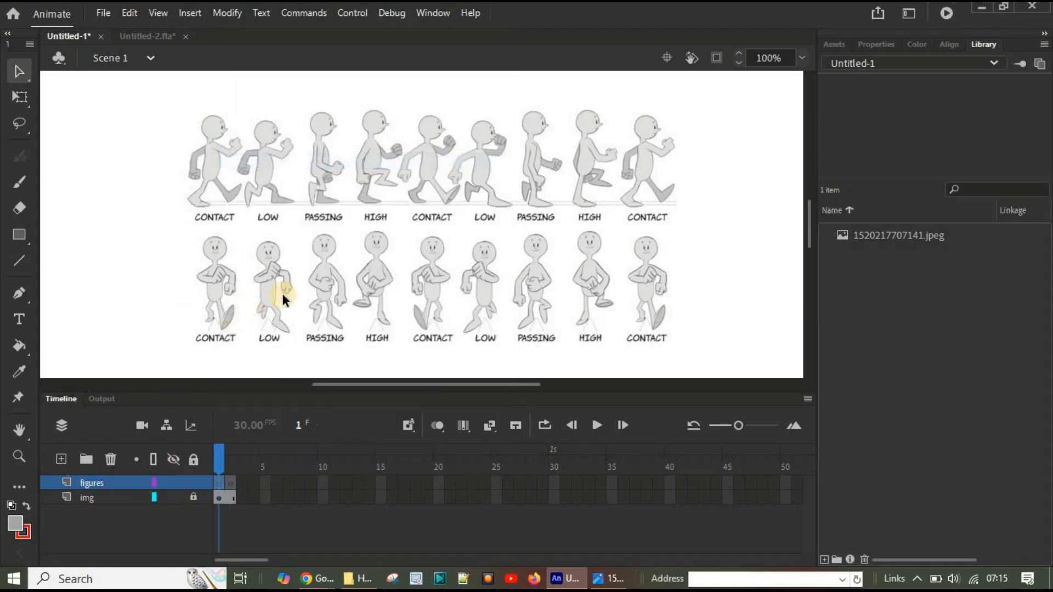
Step: Trace the upper back of the first side-view CONTACT figure's head with a red line and bend it to the outline
scroll(350, 254, up, 6)
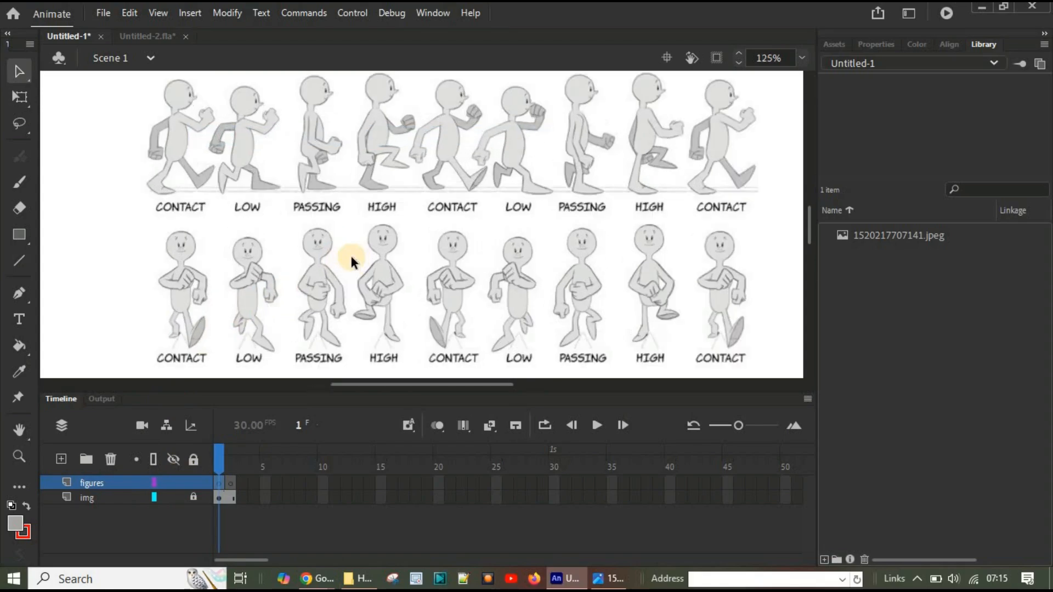
scroll(350, 253, up, 1)
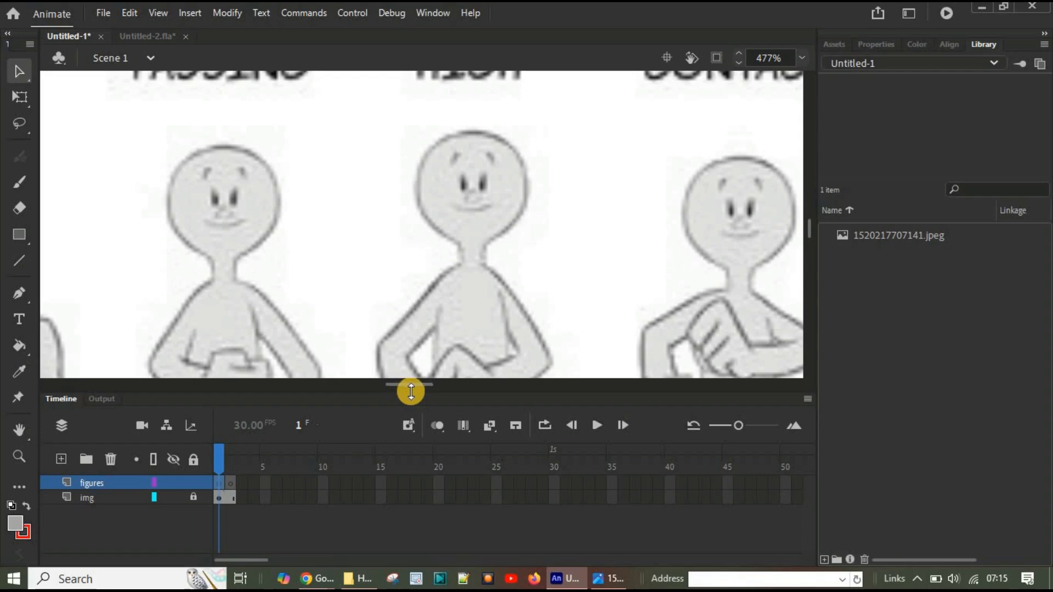
drag(419, 383, 384, 383)
scroll(424, 320, up, 3)
scroll(424, 320, down, 3)
scroll(423, 320, up, 3)
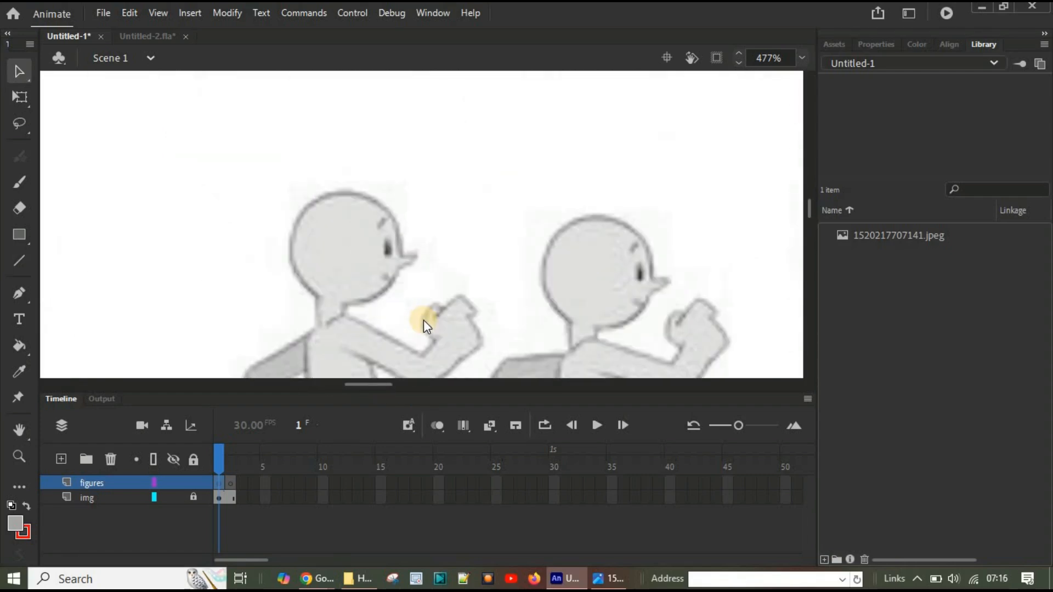
scroll(431, 267, up, 1)
scroll(431, 268, up, 1)
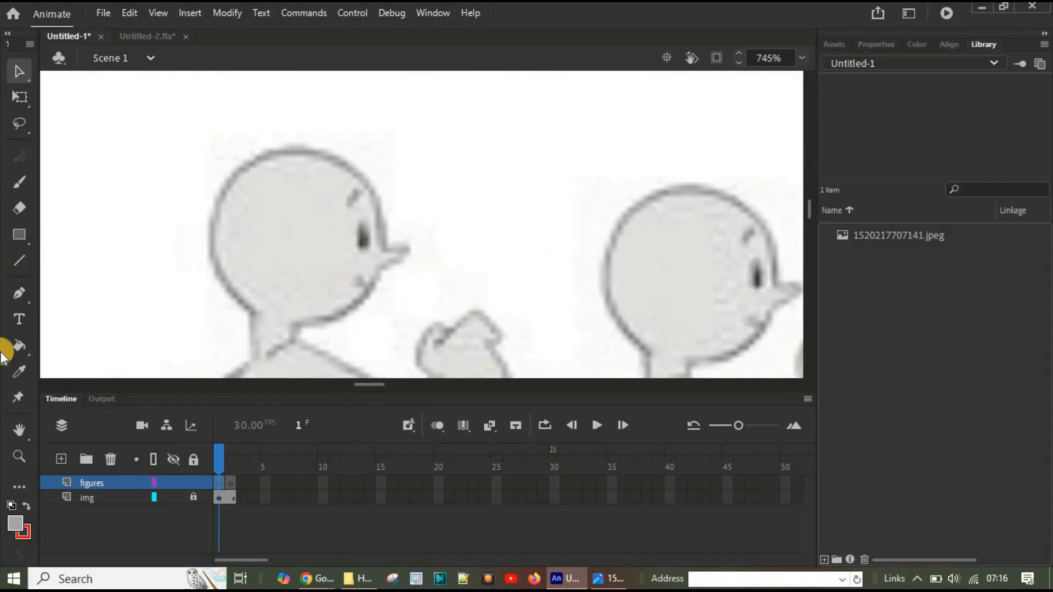
click(18, 261)
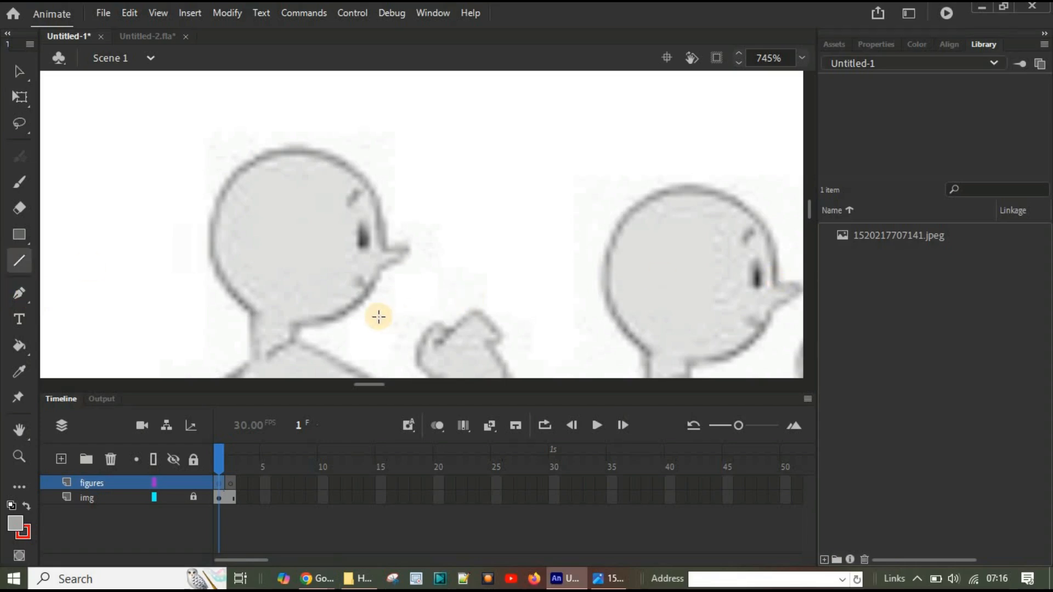
drag(249, 231, 337, 196)
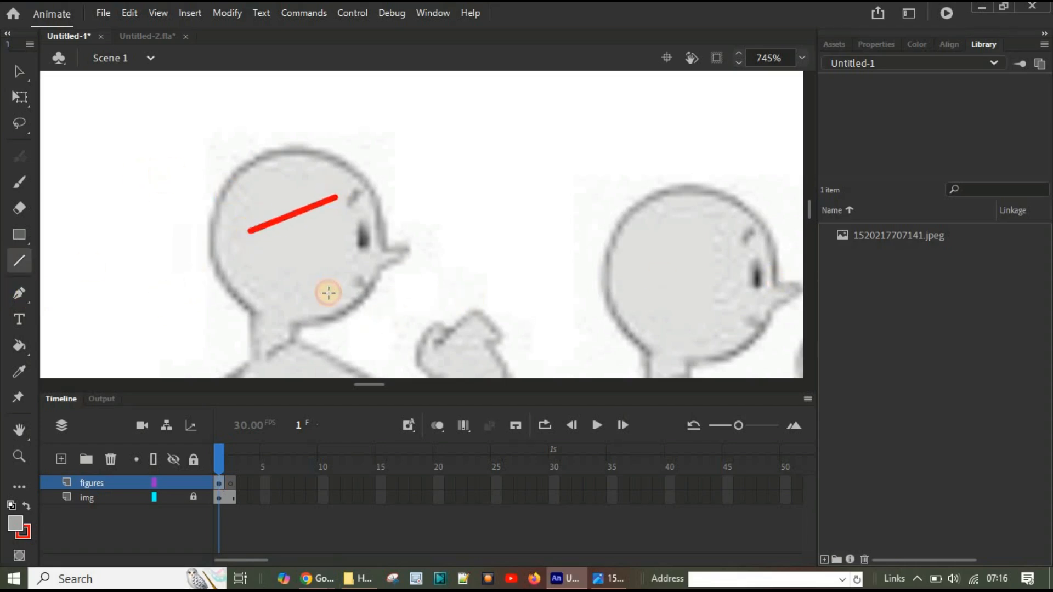
key(ctrl+z)
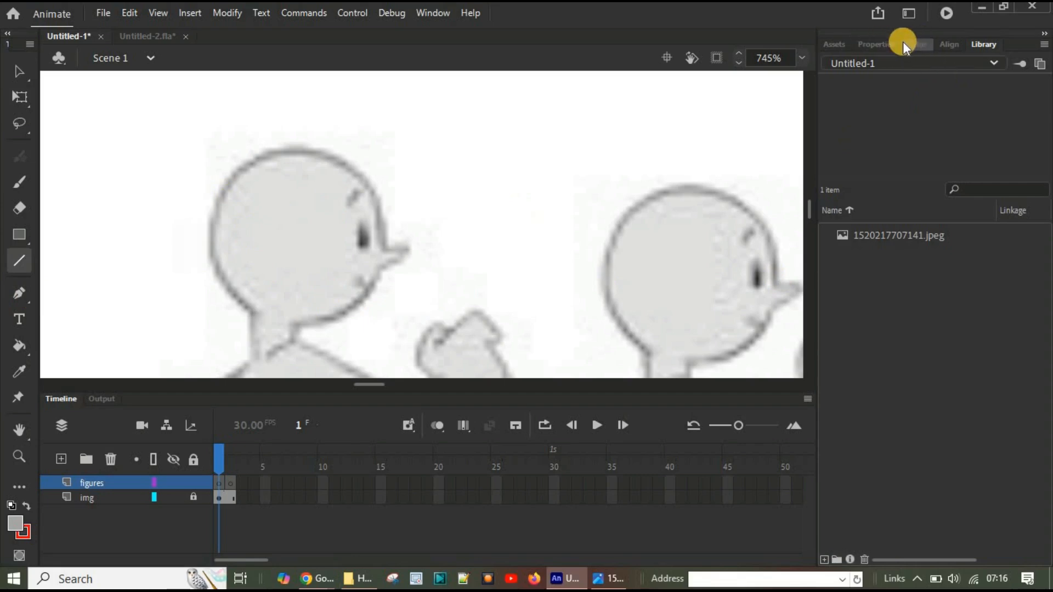
click(883, 45)
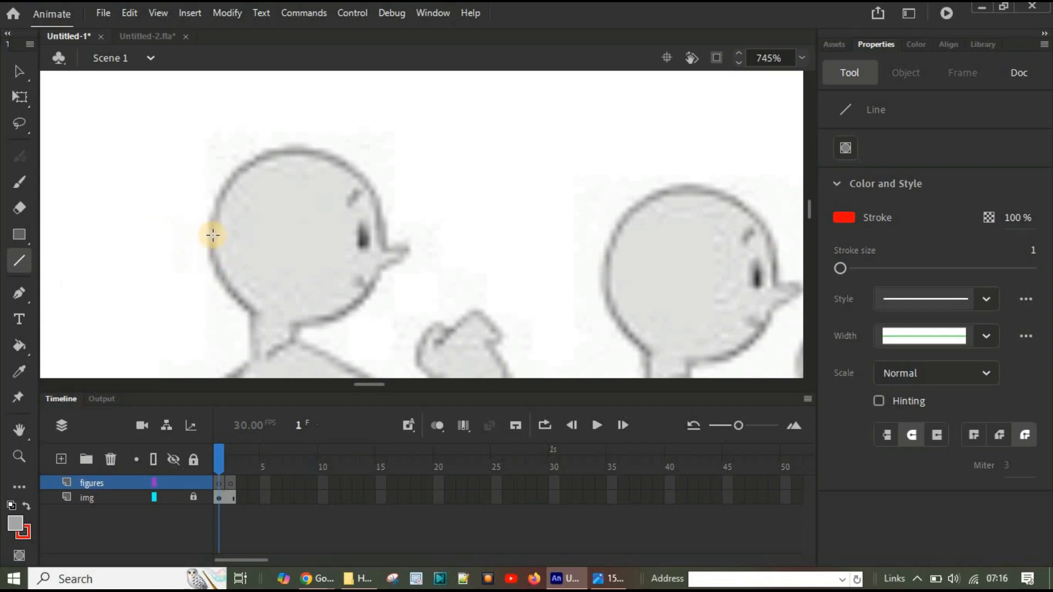
mouse_move(210, 238)
mouse_down()
mouse_move(282, 148)
mouse_move(294, 151)
mouse_up()
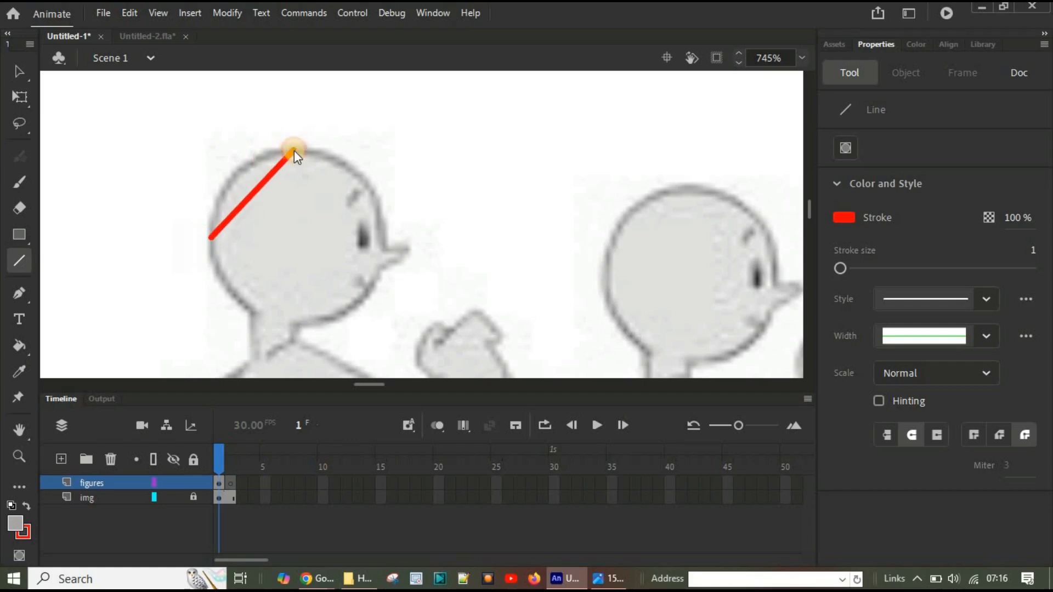
click(19, 71)
drag(235, 175, 230, 172)
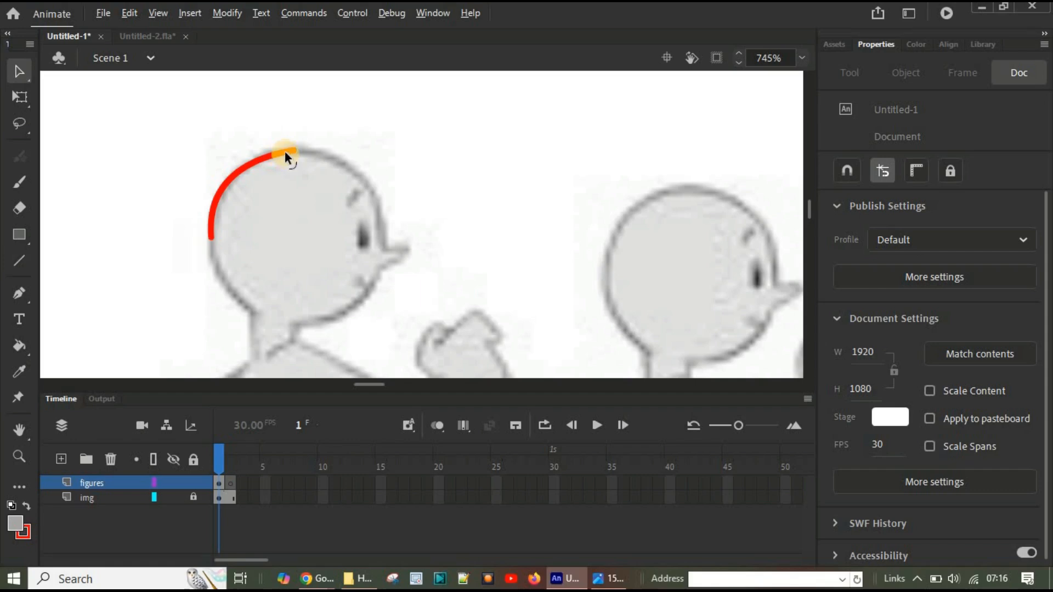
mouse_move(285, 150)
mouse_down()
mouse_move(371, 169)
mouse_move(375, 199)
mouse_up()
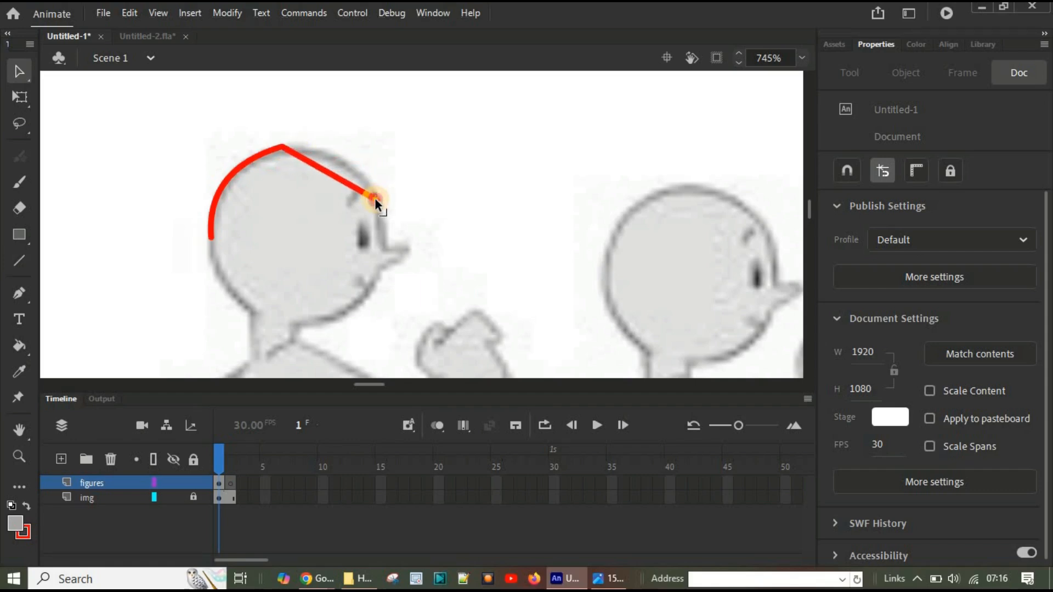
drag(314, 162, 358, 163)
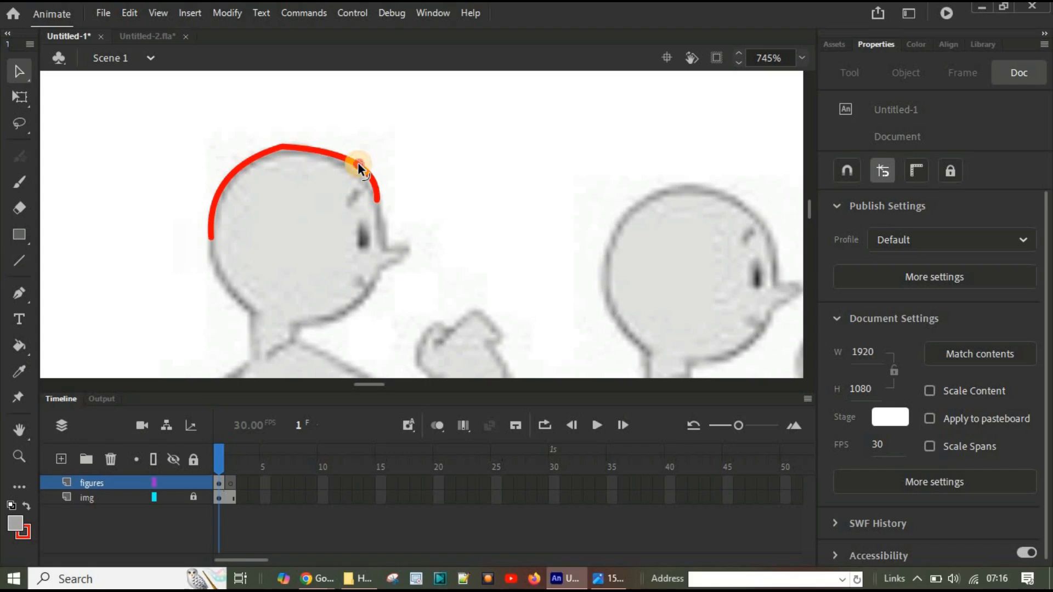
key(ctrl+z)
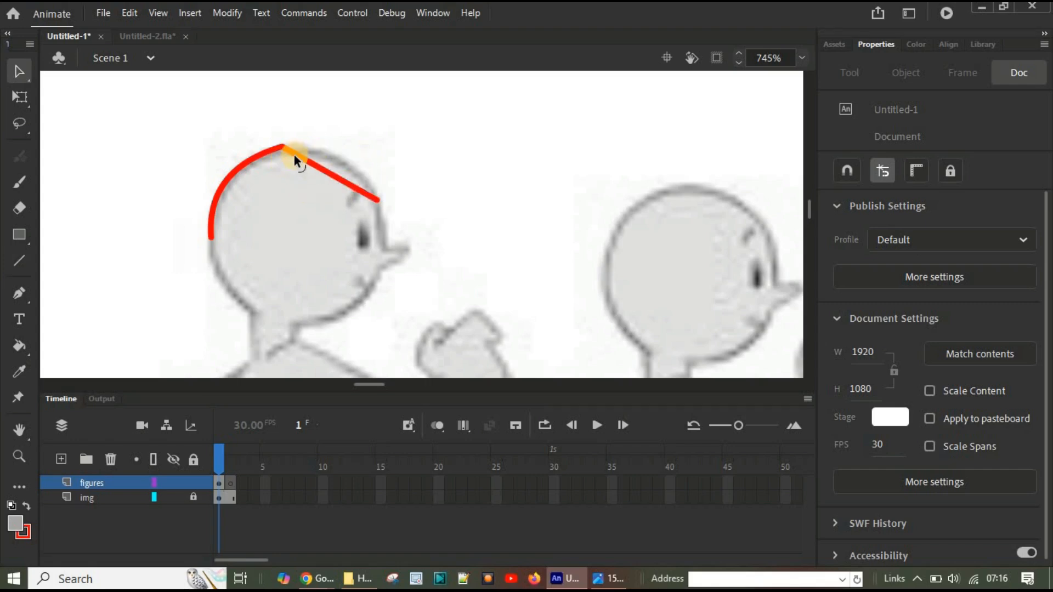
drag(307, 143, 365, 168)
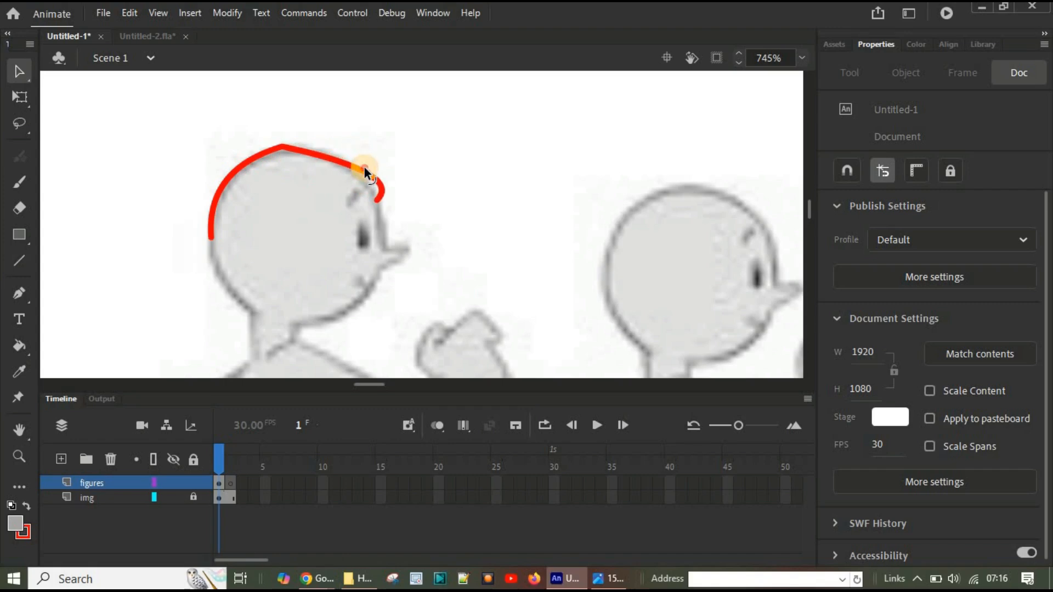
key(ctrl+z)
key(ctrl+z)
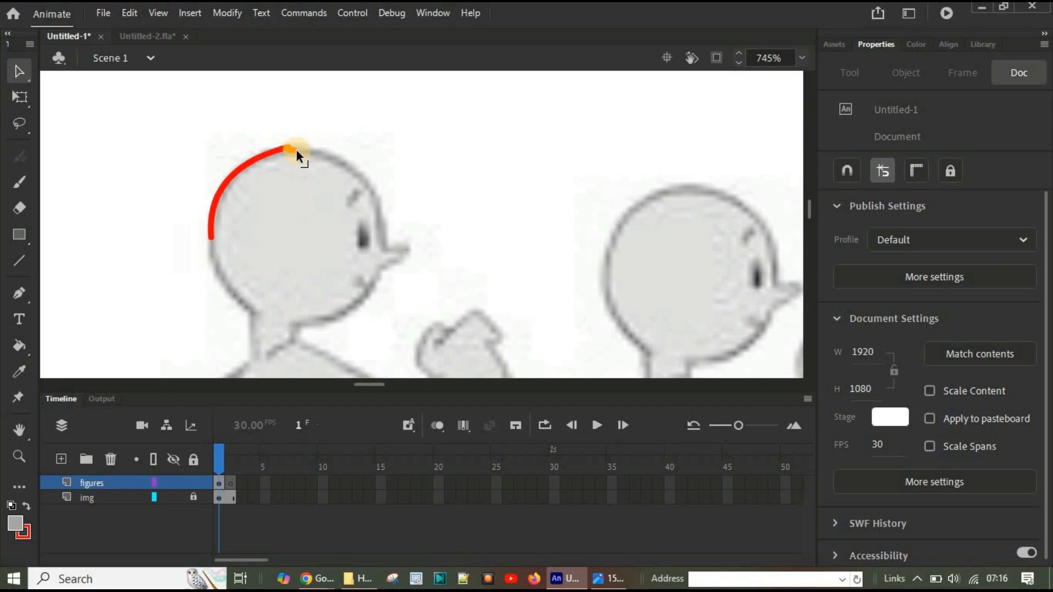
Step: Extend the outline from the crown over the forehead and down the face to the chin, curving each segment to match the reference
drag(296, 149, 366, 172)
drag(377, 199, 384, 199)
drag(376, 320, 334, 313)
drag(364, 243, 368, 304)
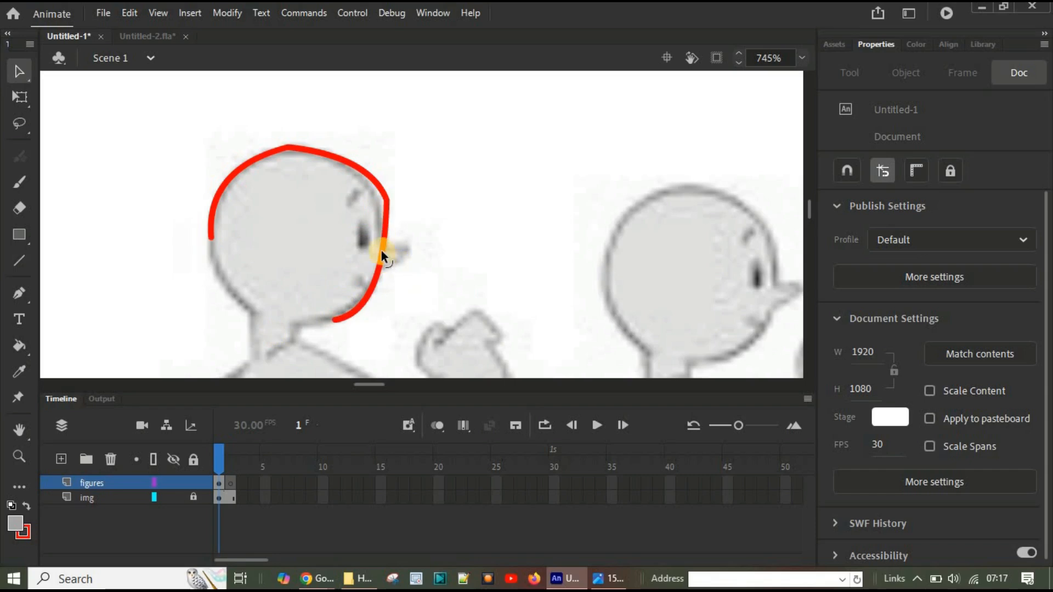
drag(385, 256, 338, 318)
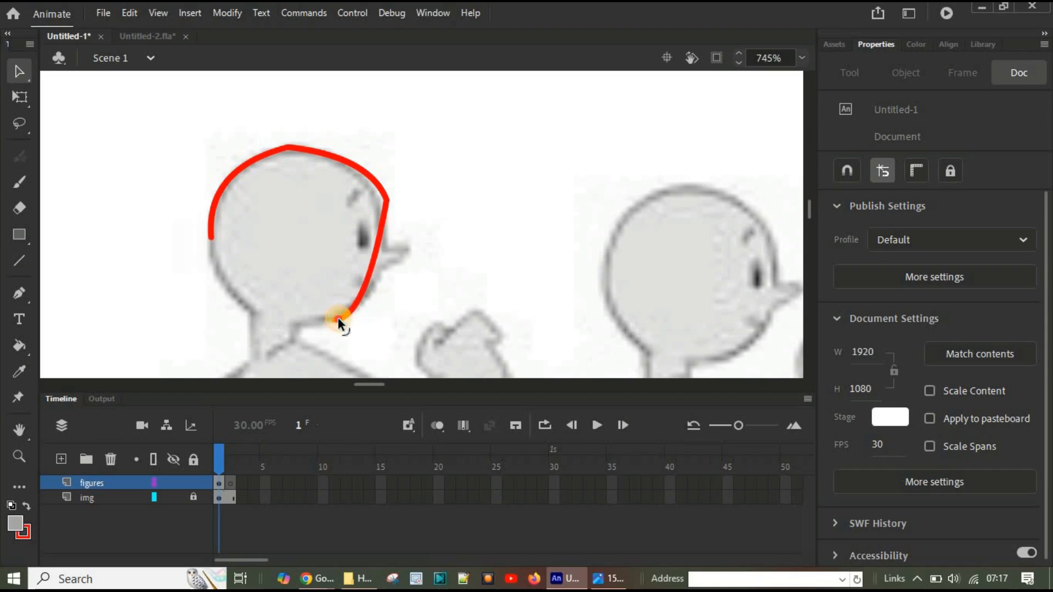
drag(386, 214, 378, 207)
mouse_move(373, 257)
mouse_down()
mouse_move(387, 261)
mouse_move(384, 239)
mouse_up()
click(325, 338)
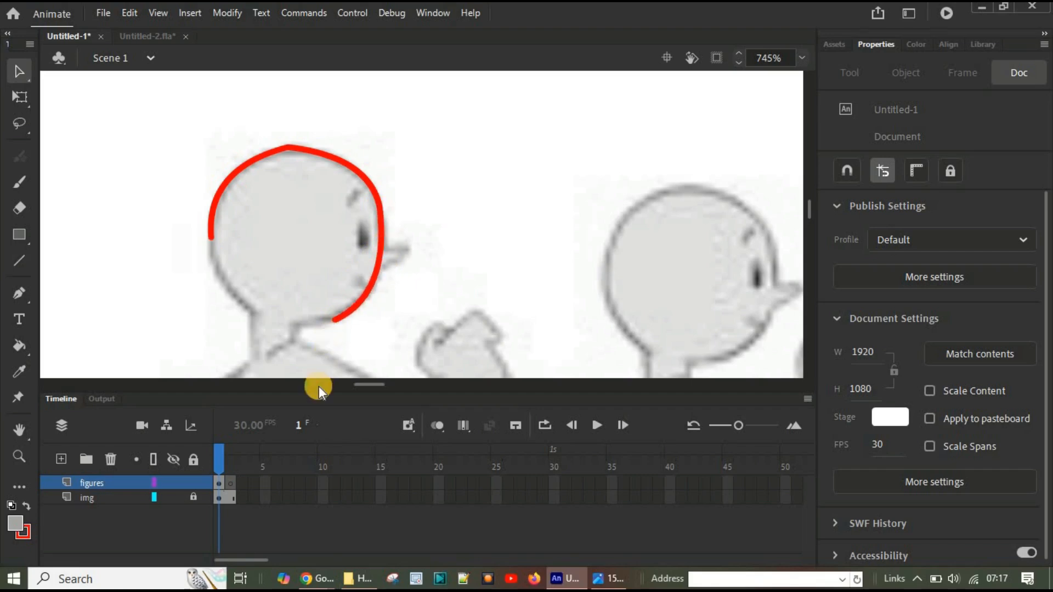
Step: Continue the head outline under the chin to the front of the neck and curve that segment
drag(342, 315, 342, 317)
drag(291, 324, 288, 320)
key(alt)
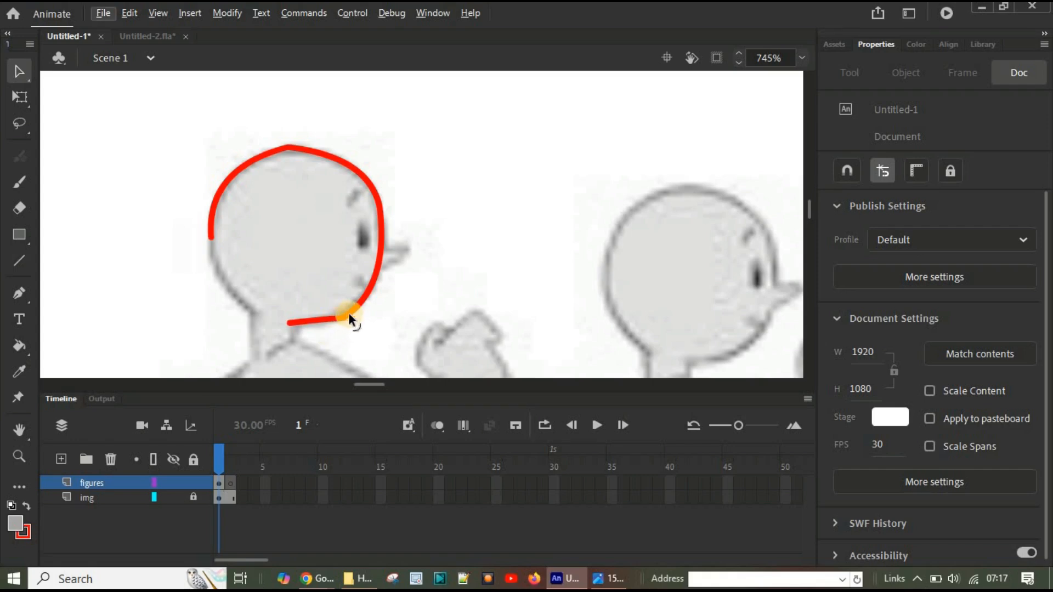
mouse_move(323, 317)
mouse_down()
mouse_move(321, 329)
mouse_move(352, 311)
mouse_up()
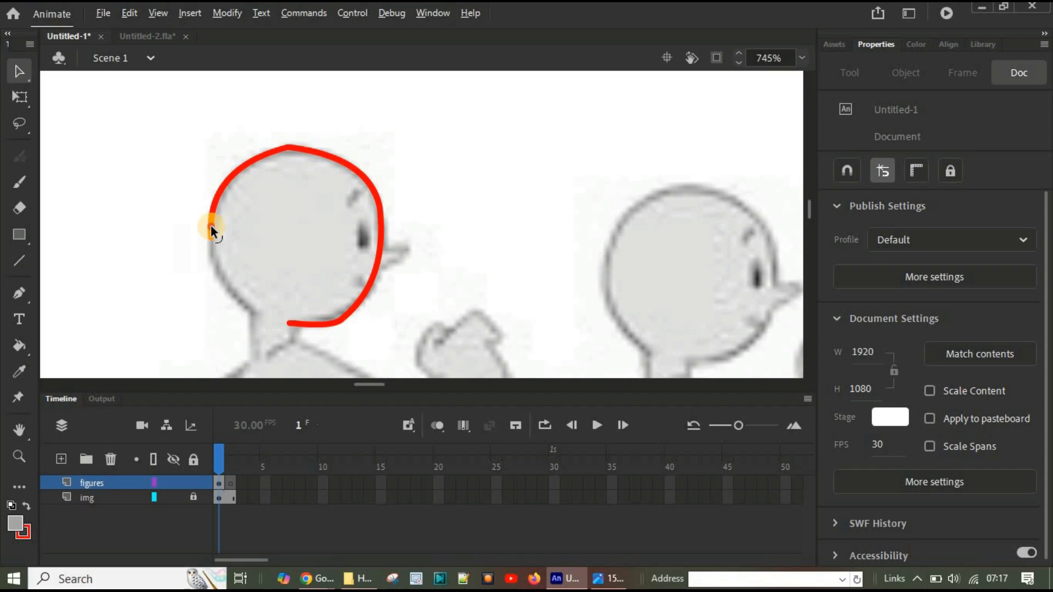
Step: Continue the outline from the back of the head down to the nape and curve it along the reference
drag(211, 225, 218, 231)
mouse_move(213, 235)
mouse_down()
mouse_move(206, 225)
mouse_move(251, 308)
mouse_up()
drag(227, 264, 226, 296)
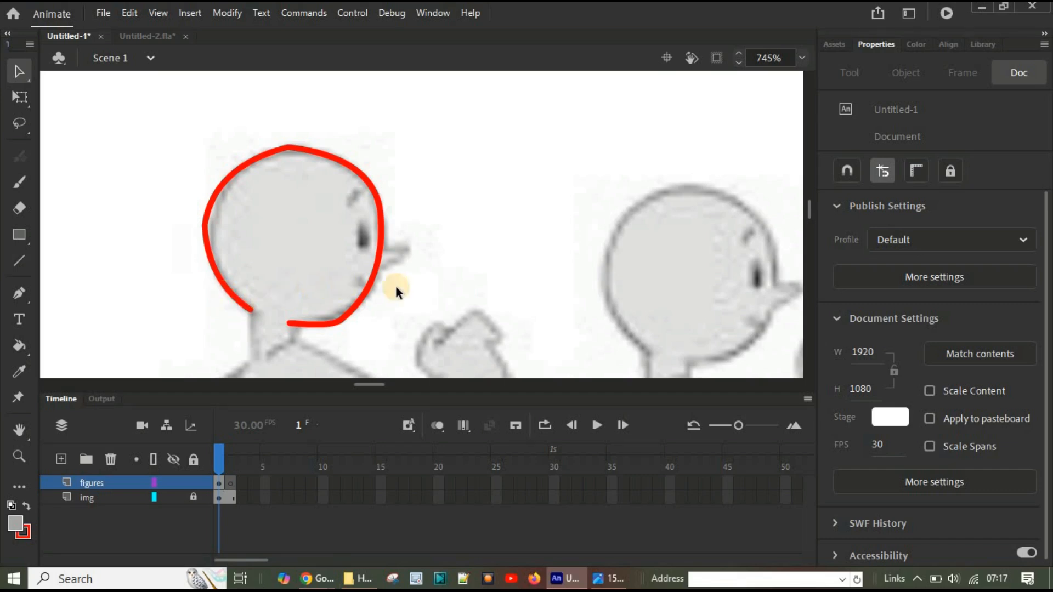
Step: Turn on Snap to Objects and refine the head outline at the crown, the back of the head and the jaw
click(846, 170)
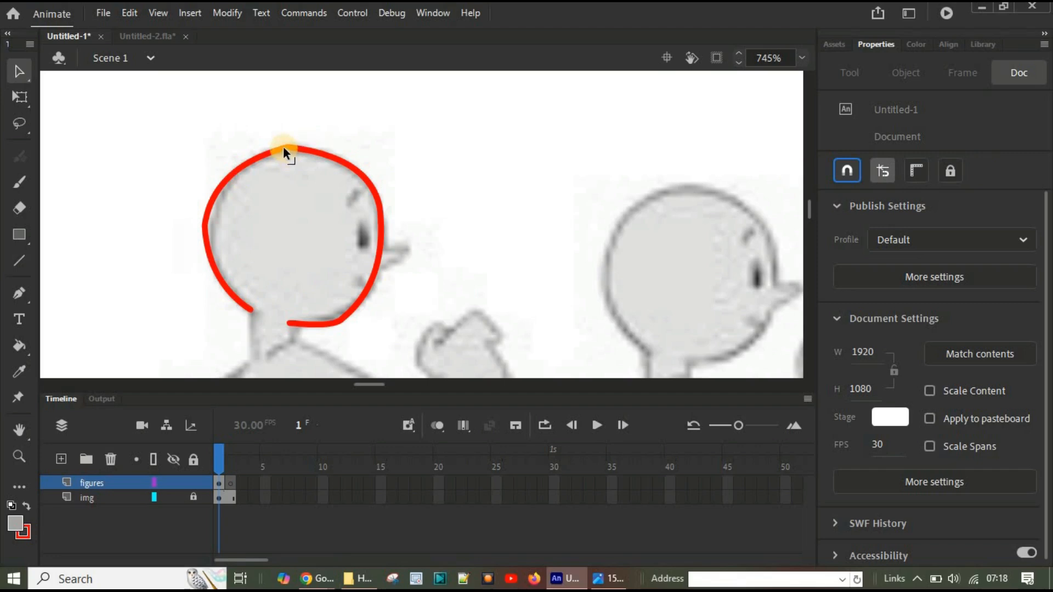
drag(284, 146, 285, 152)
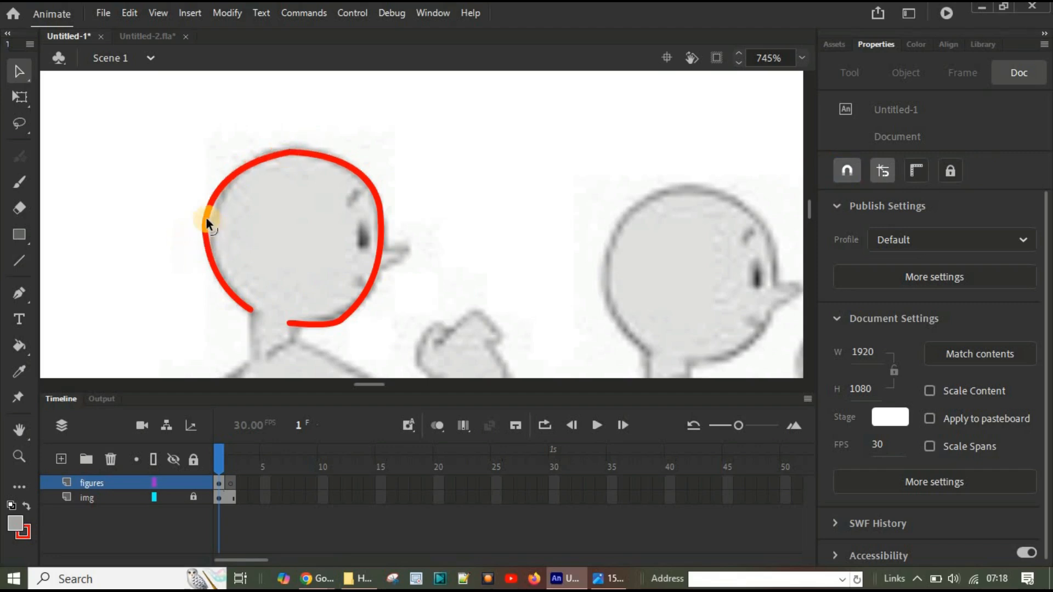
mouse_move(206, 219)
mouse_down()
mouse_move(219, 195)
mouse_move(228, 203)
mouse_move(211, 222)
mouse_up()
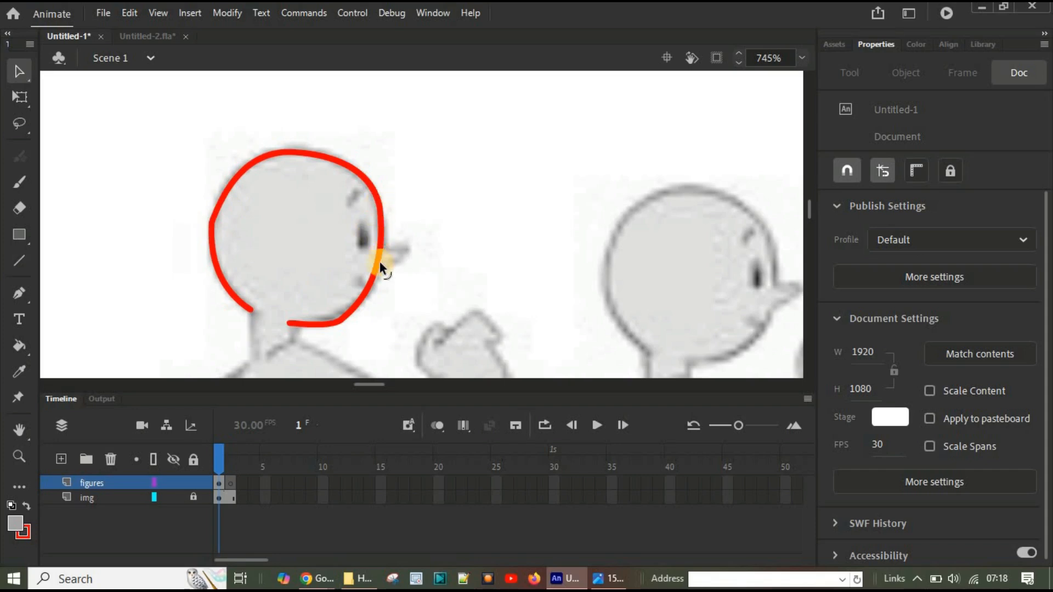
drag(337, 320, 378, 256)
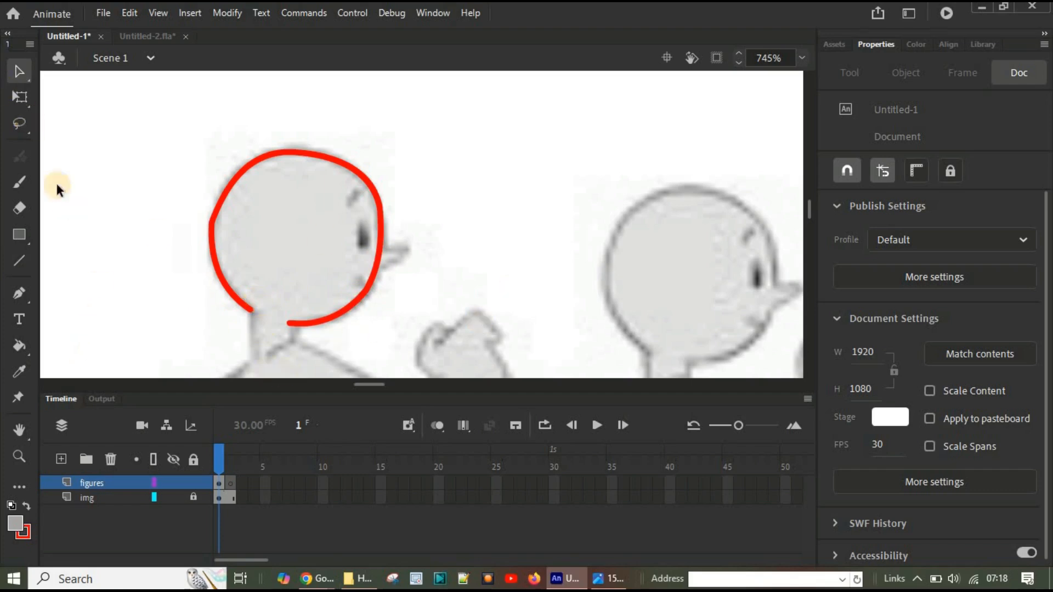
Step: Trace the back of the figure's neck, shoulder and torso down to the hip with connected straight lines
click(17, 259)
scroll(559, 216, down, 3)
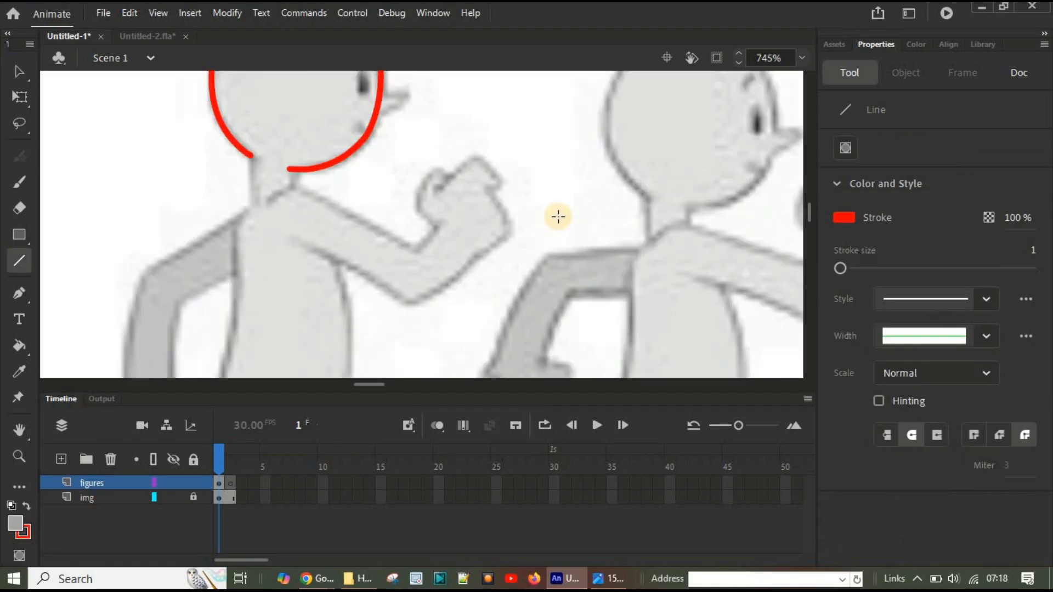
mouse_move(248, 158)
mouse_down()
mouse_move(255, 198)
mouse_move(230, 221)
mouse_up()
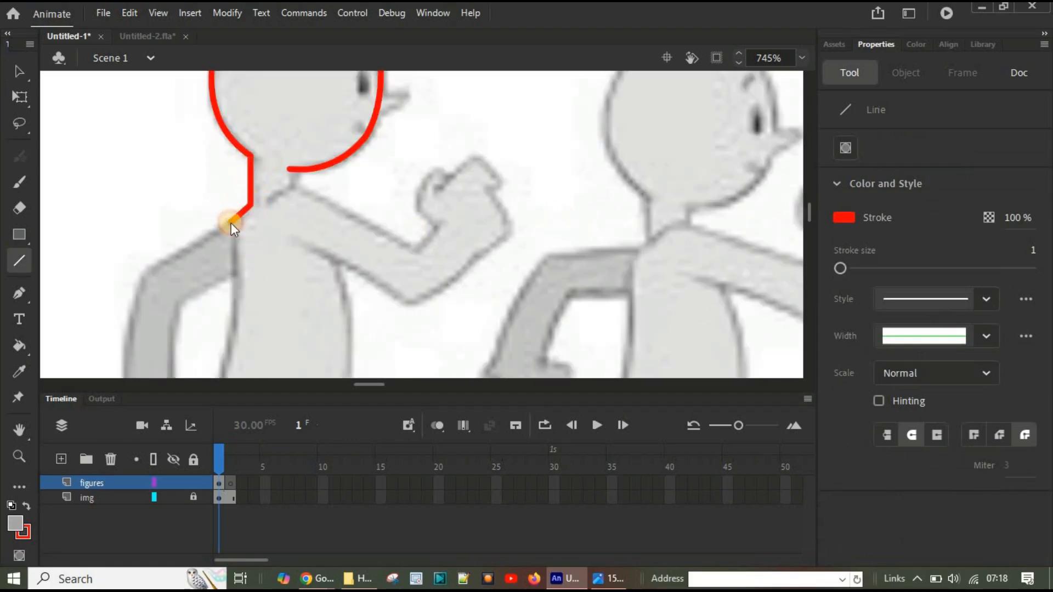
scroll(278, 268, down, 3)
scroll(278, 269, up, 3)
scroll(278, 269, down, 3)
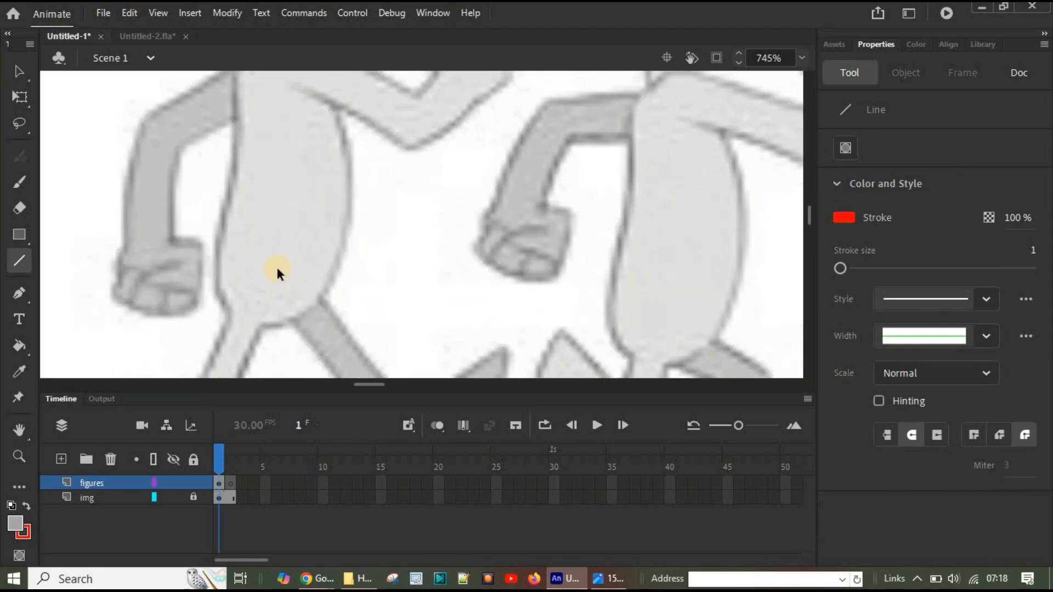
scroll(300, 247, down, 1)
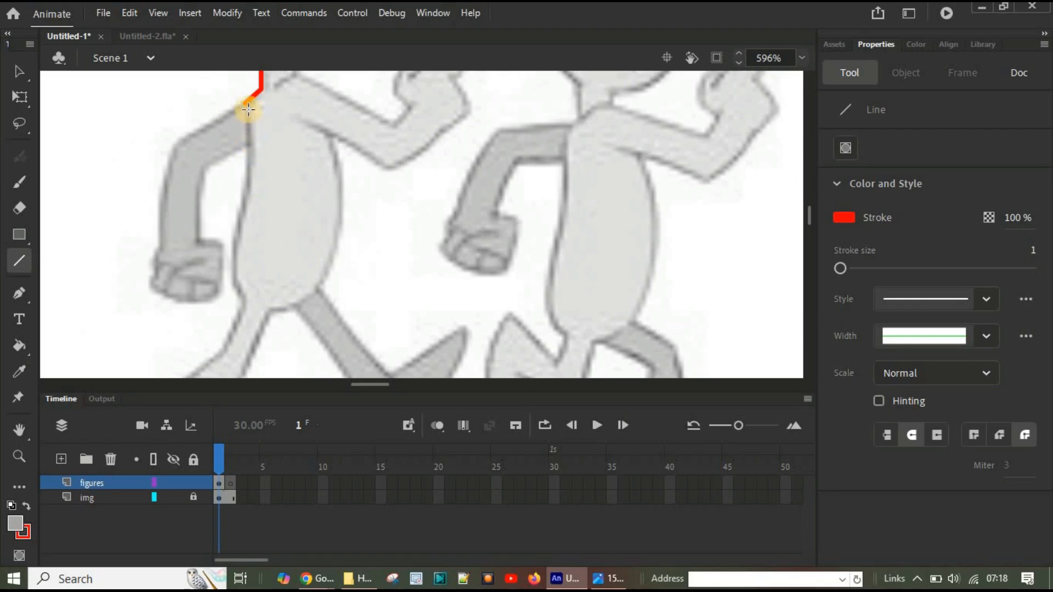
mouse_move(244, 101)
mouse_down()
mouse_move(253, 197)
mouse_move(228, 275)
mouse_move(245, 301)
mouse_up()
Step: Trace the light-coloured rear leg and its foot from the hip around the sole and back up to the crotch
scroll(274, 335, down, 3)
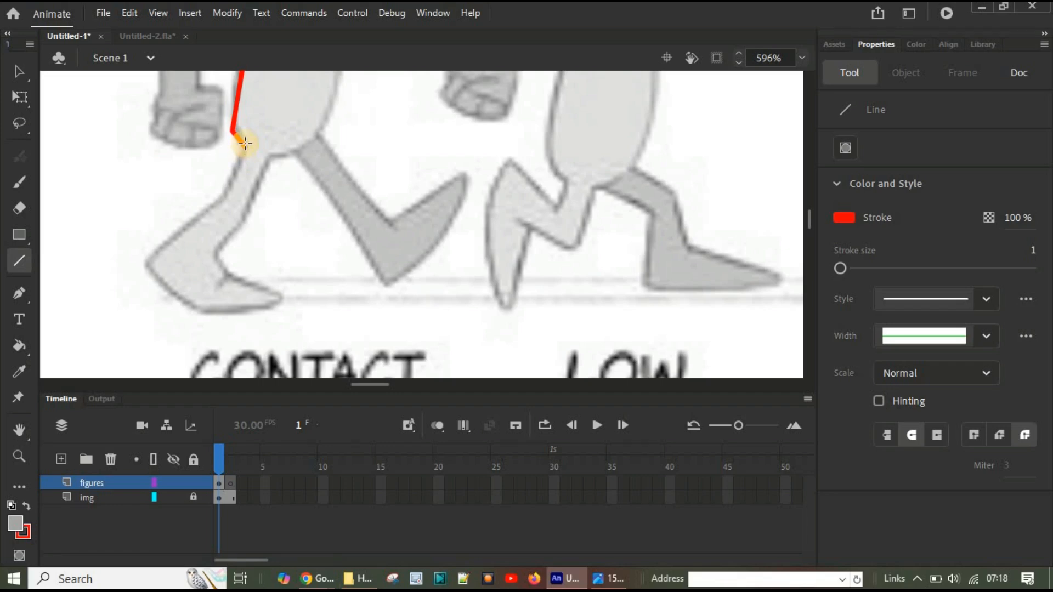
mouse_move(245, 143)
mouse_down()
mouse_move(225, 199)
mouse_move(147, 260)
mouse_move(200, 306)
mouse_up()
mouse_move(201, 306)
mouse_down()
mouse_move(284, 310)
mouse_move(273, 299)
mouse_move(284, 296)
mouse_move(234, 273)
mouse_move(219, 251)
mouse_move(273, 151)
mouse_move(271, 160)
mouse_up()
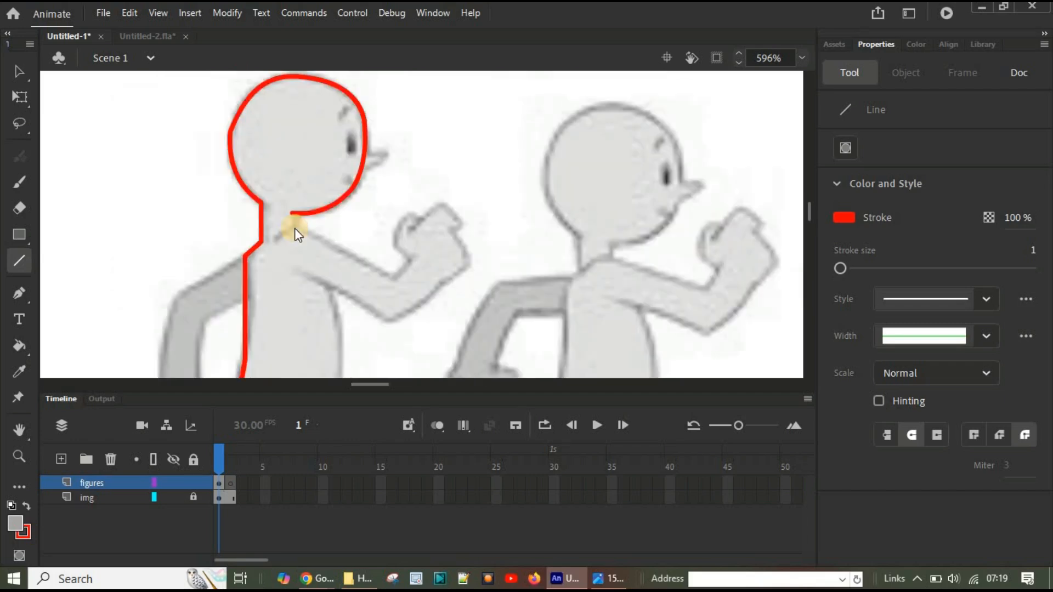
Step: Trace the front of the neck, the shoulder crease, and the forward arm with its fist back to the armpit using straight lines
scroll(294, 229, down, 5)
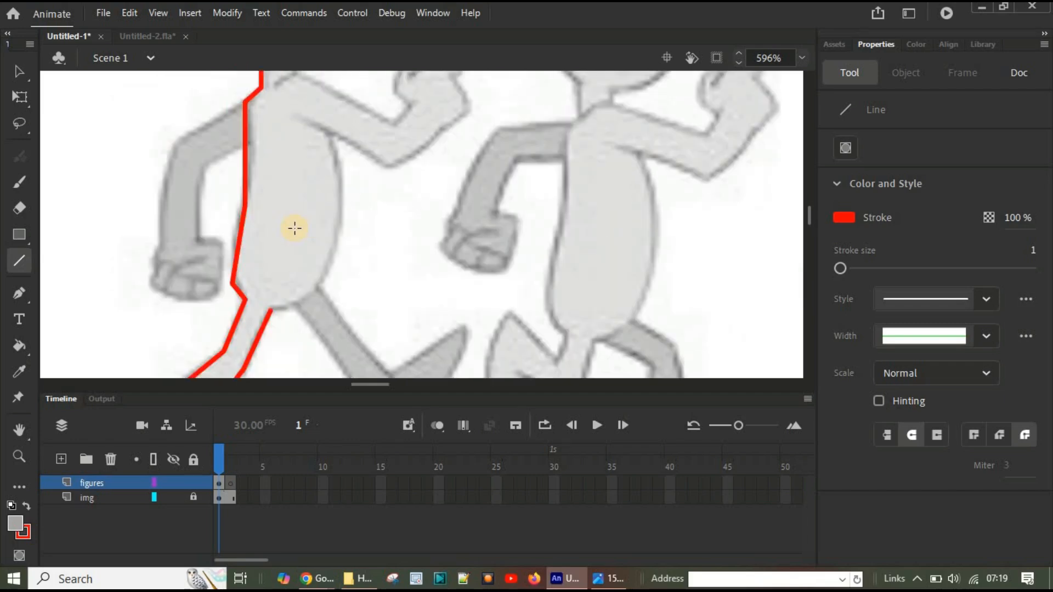
scroll(295, 228, up, 5)
scroll(301, 235, up, 2)
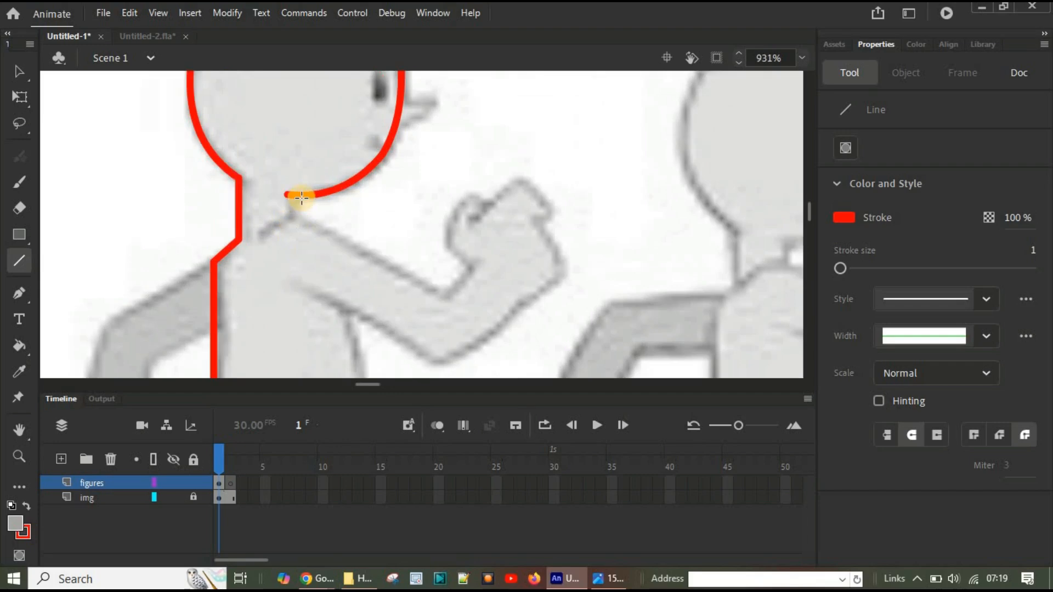
key(ctrl+z)
mouse_move(296, 197)
mouse_down()
mouse_move(295, 216)
mouse_move(442, 294)
mouse_move(476, 266)
mouse_move(445, 238)
mouse_move(459, 212)
mouse_move(447, 214)
mouse_move(475, 191)
mouse_move(494, 215)
mouse_move(490, 207)
mouse_up()
mouse_move(472, 223)
mouse_down()
mouse_move(520, 179)
mouse_move(552, 207)
mouse_move(521, 179)
mouse_move(552, 219)
mouse_move(547, 207)
mouse_move(538, 221)
mouse_move(570, 270)
mouse_up()
mouse_move(570, 270)
mouse_down()
mouse_move(512, 300)
mouse_move(527, 305)
mouse_move(517, 300)
mouse_up()
drag(518, 300, 440, 366)
drag(440, 366, 312, 291)
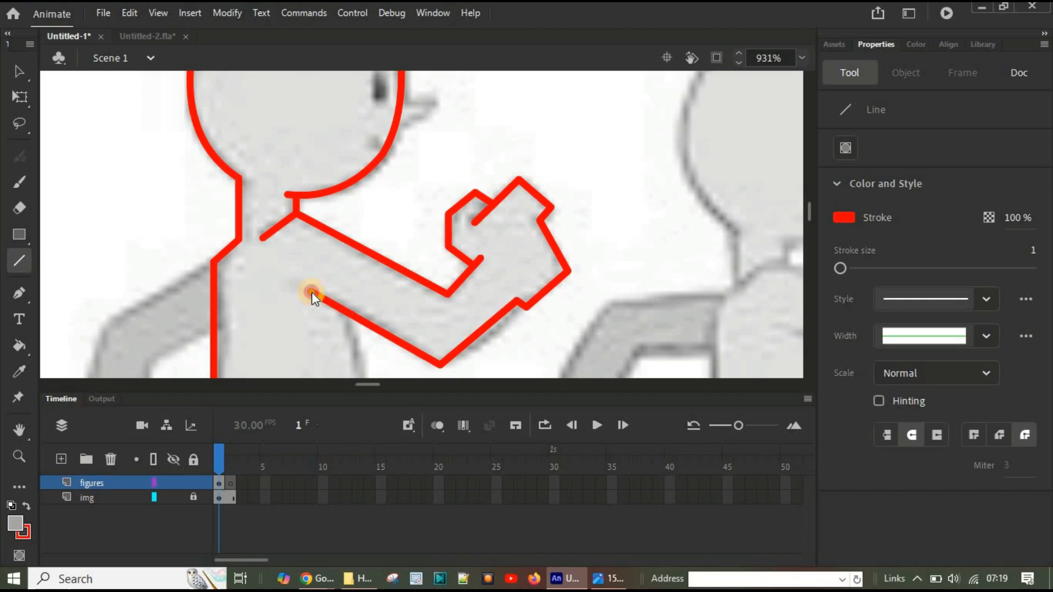
Step: Trace the front of the torso from the armpit to the hip and across the crotch to the light leg with connected straight lines
scroll(433, 286, down, 3)
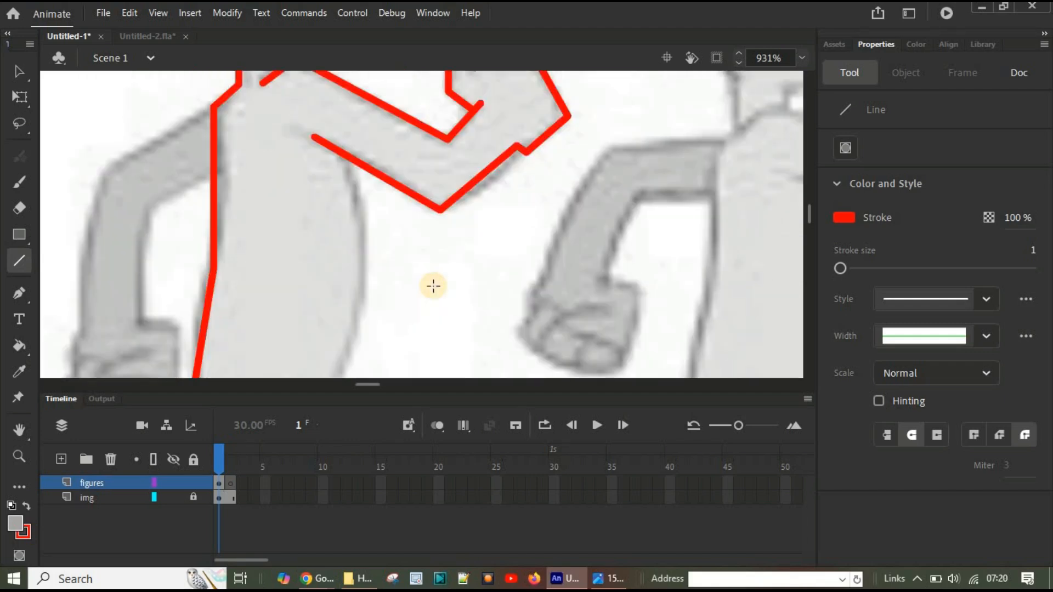
scroll(390, 261, up, 2)
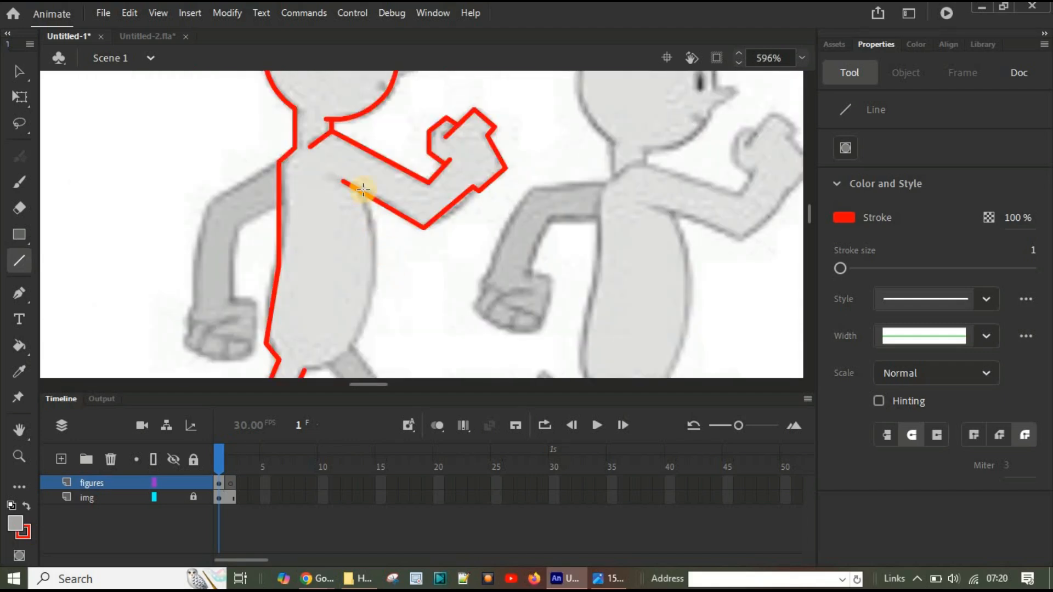
drag(363, 190, 376, 287)
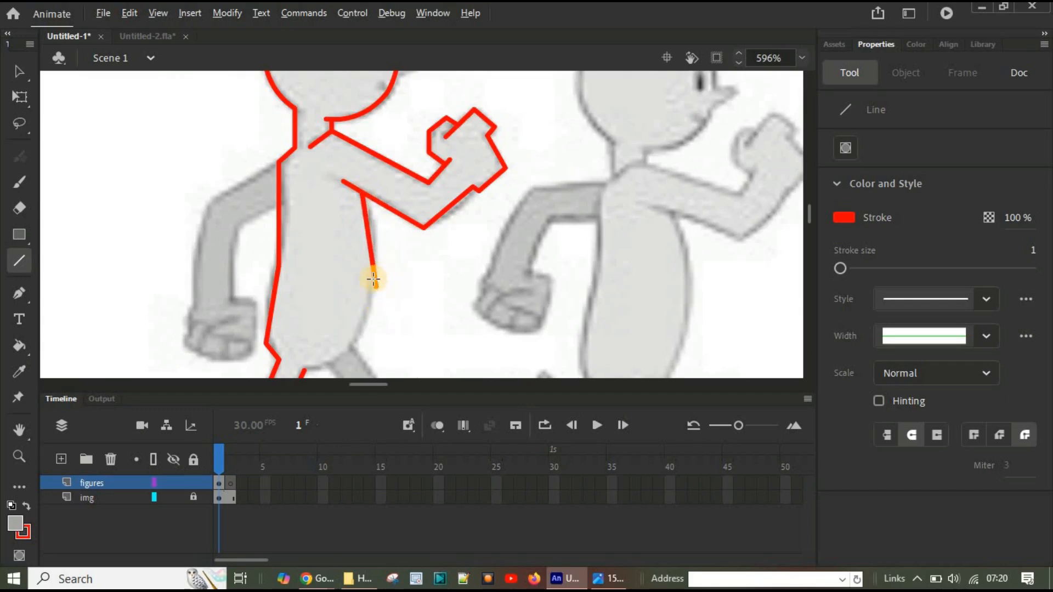
key(alt)
click(15, 76)
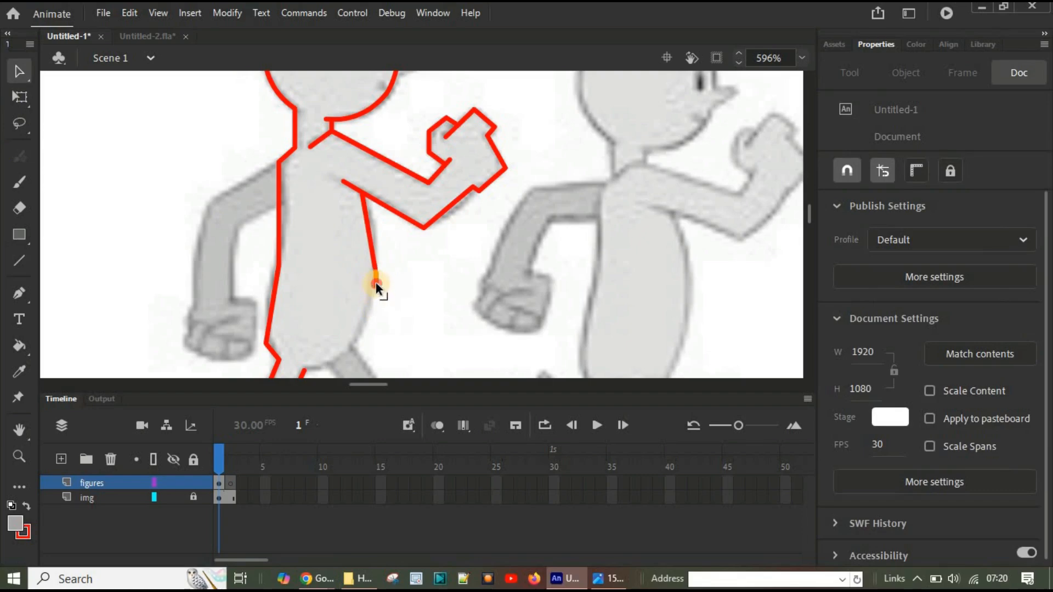
drag(377, 282, 351, 343)
scroll(365, 341, down, 3)
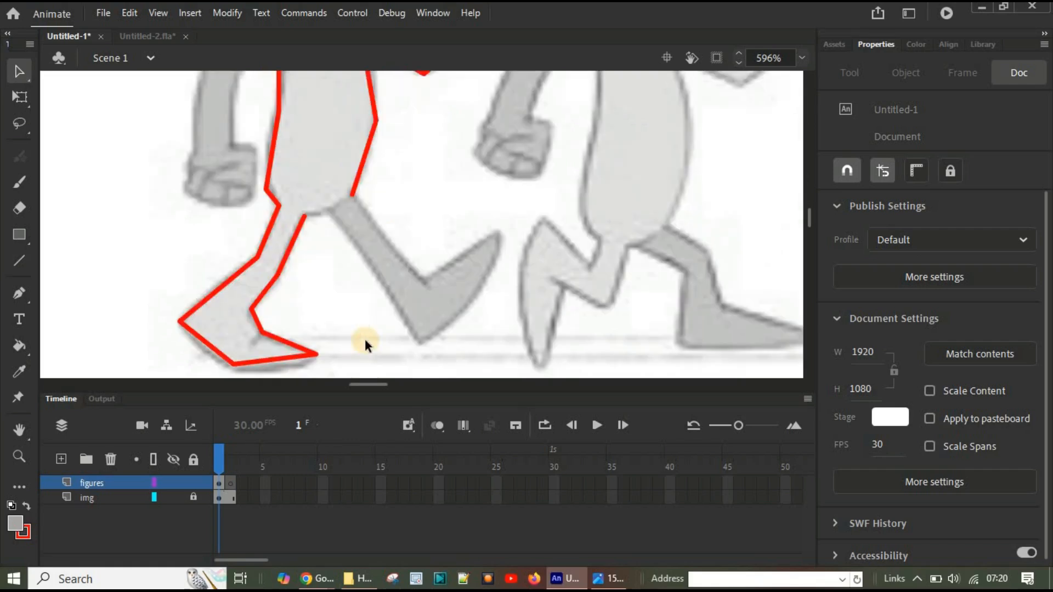
mouse_move(354, 187)
mouse_down()
mouse_move(364, 190)
mouse_move(347, 192)
mouse_up()
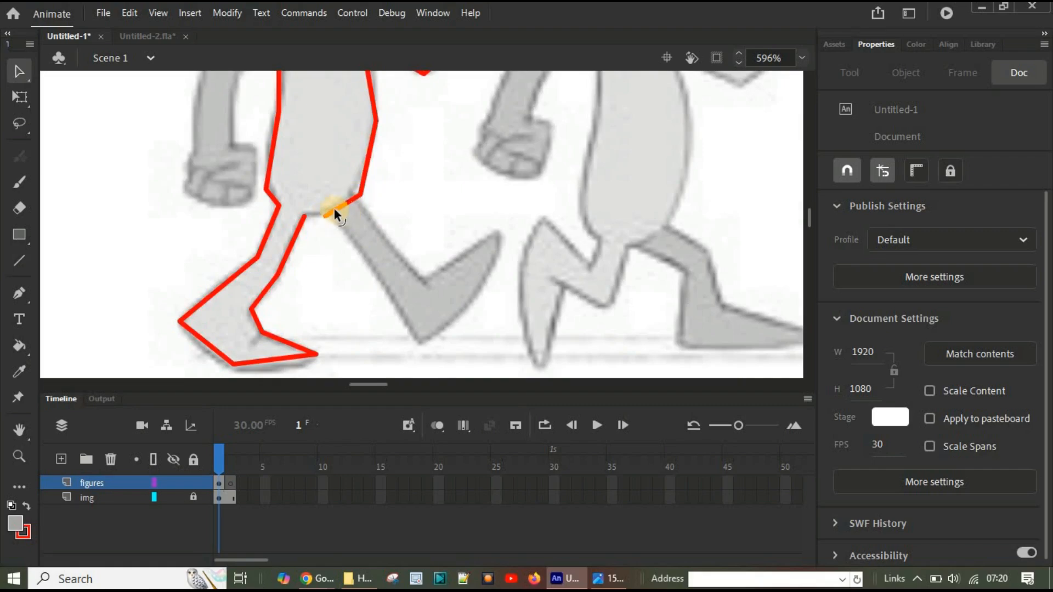
click(334, 212)
click(331, 216)
drag(337, 216, 305, 216)
Step: Trace the dark forward leg and its foot with straight lines from the hip over the ankle, toe and heel back to the crotch
key(n)
drag(390, 240, 423, 285)
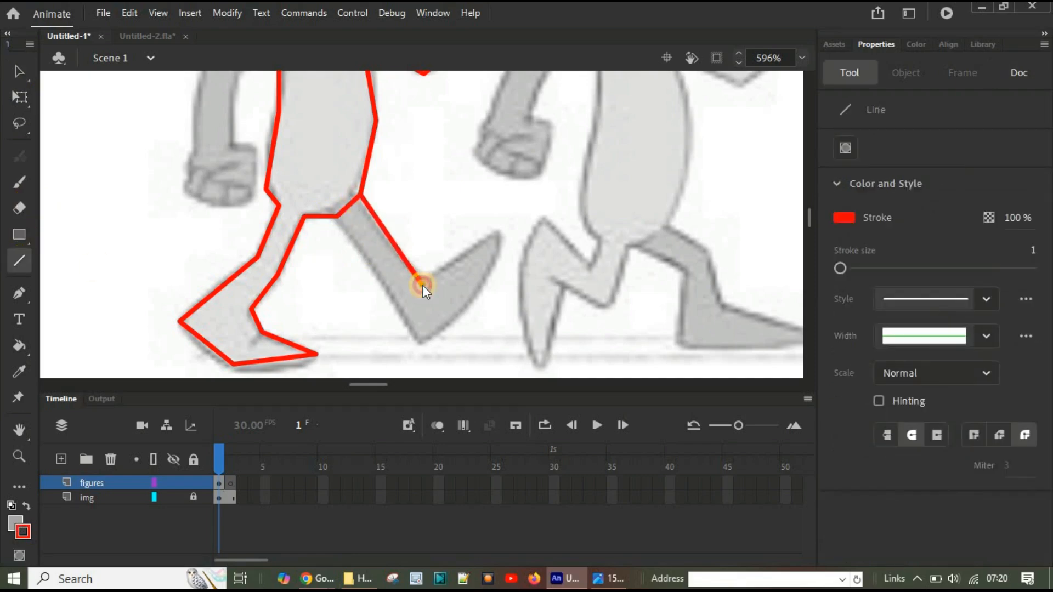
key(ctrl+z)
drag(358, 200, 410, 269)
key(ctrl+z)
drag(358, 200, 413, 266)
key(ctrl+z)
mouse_move(357, 202)
mouse_down()
mouse_move(423, 281)
mouse_move(496, 227)
mouse_move(486, 265)
mouse_move(420, 346)
mouse_up()
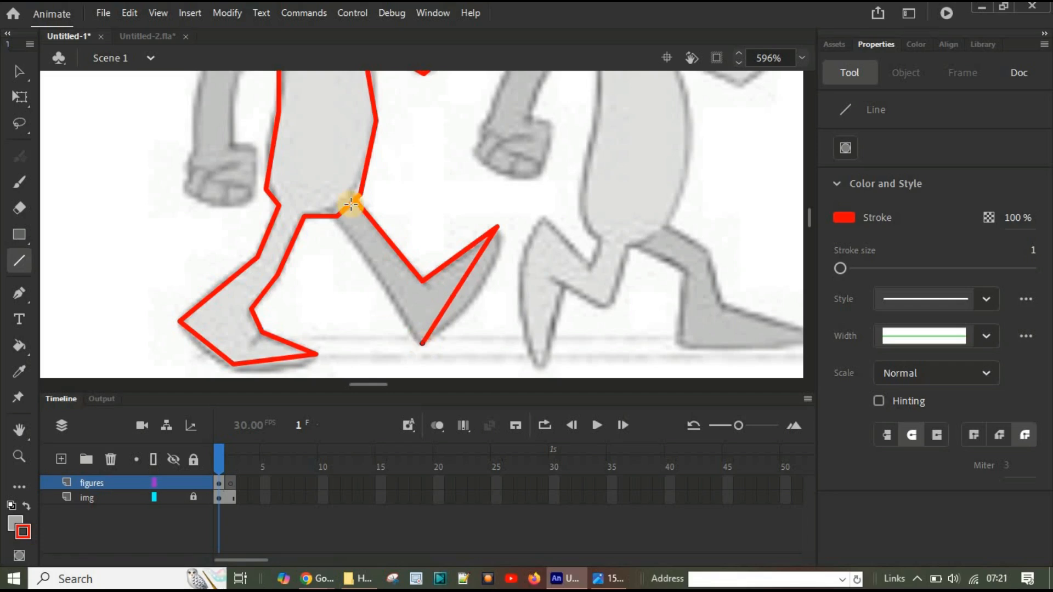
drag(336, 215, 426, 344)
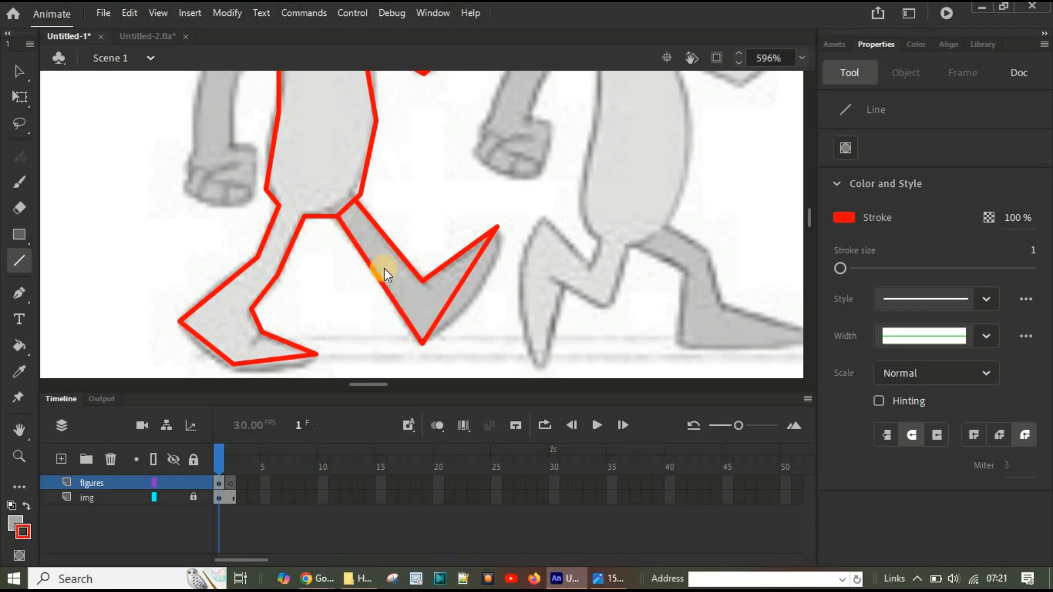
Step: Trace the dark rear arm and its fist with connected straight lines from the shoulder around the hand and back up to the torso
scroll(384, 268, up, 3)
mouse_move(280, 159)
mouse_down()
mouse_move(212, 192)
mouse_move(193, 298)
mouse_up()
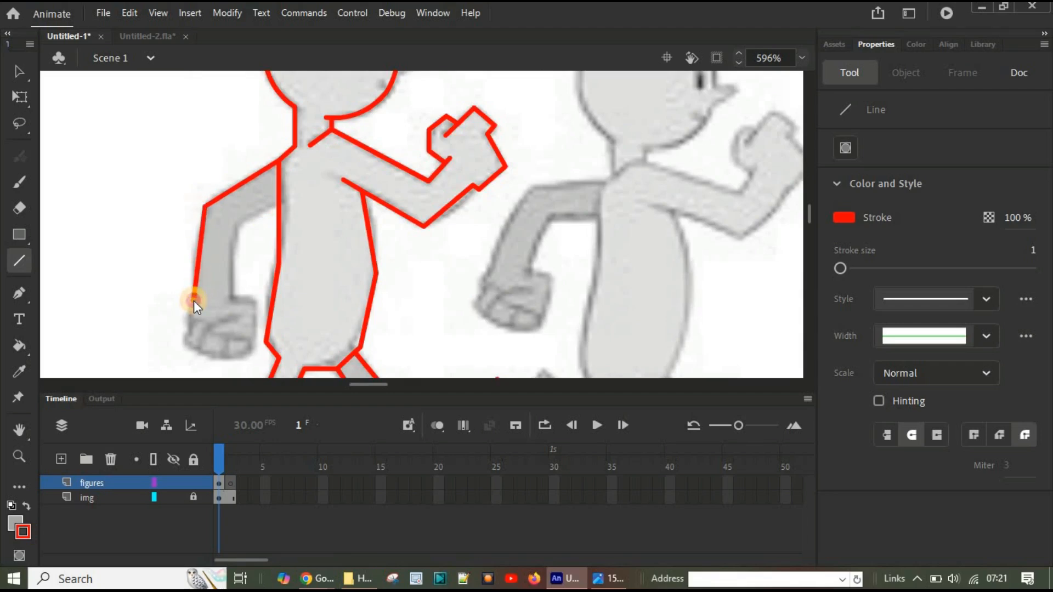
mouse_move(278, 204)
mouse_down()
mouse_move(228, 225)
mouse_move(234, 298)
mouse_move(189, 301)
mouse_move(197, 354)
mouse_move(235, 354)
mouse_move(199, 360)
mouse_move(244, 356)
mouse_up()
drag(244, 355, 253, 340)
drag(253, 340, 252, 297)
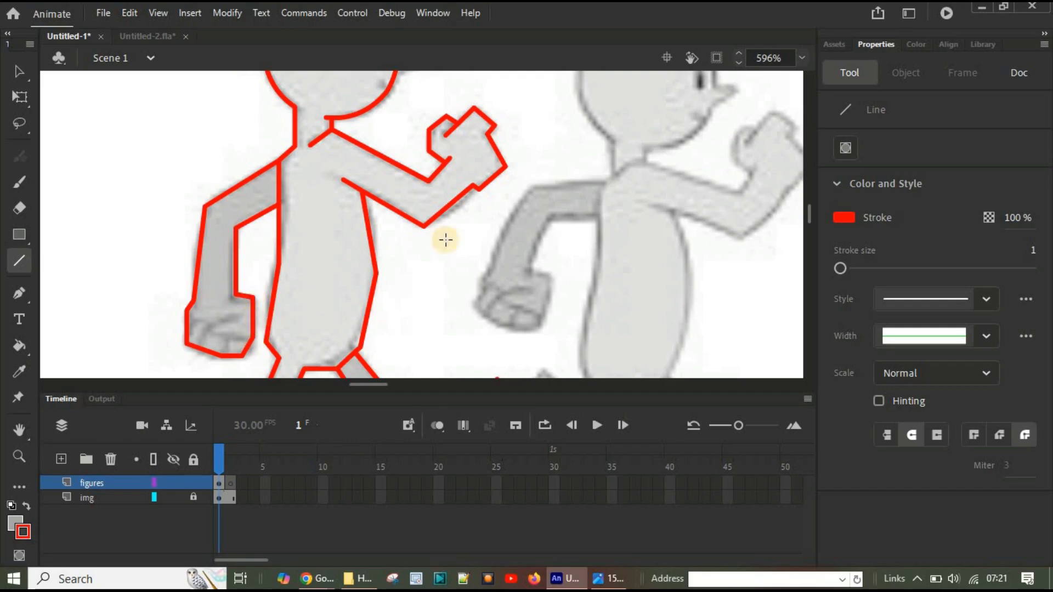
Step: Bend the straight lines of the back of the neck, the shoulder, the rear arm and its fist into curves matching the reference
scroll(493, 238, up, 1)
scroll(493, 238, down, 3)
scroll(492, 238, up, 5)
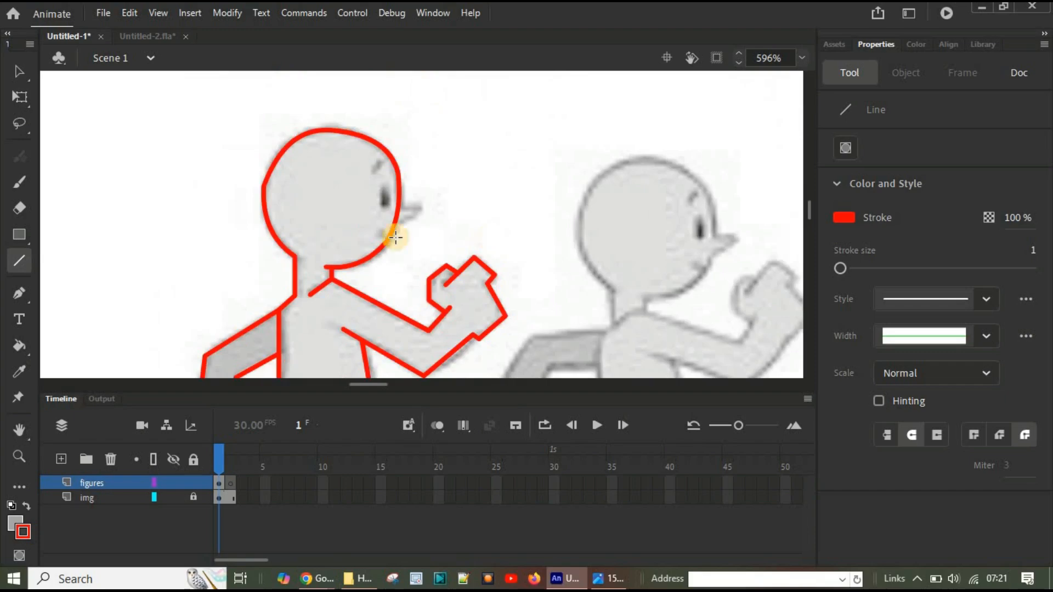
click(16, 71)
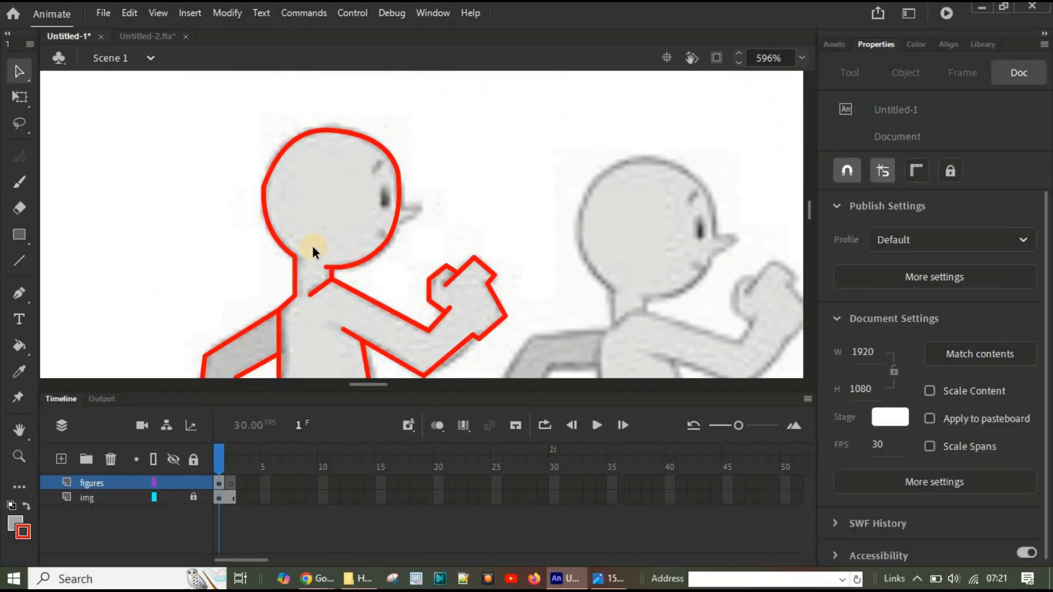
scroll(312, 245, down, 3)
scroll(324, 229, up, 1)
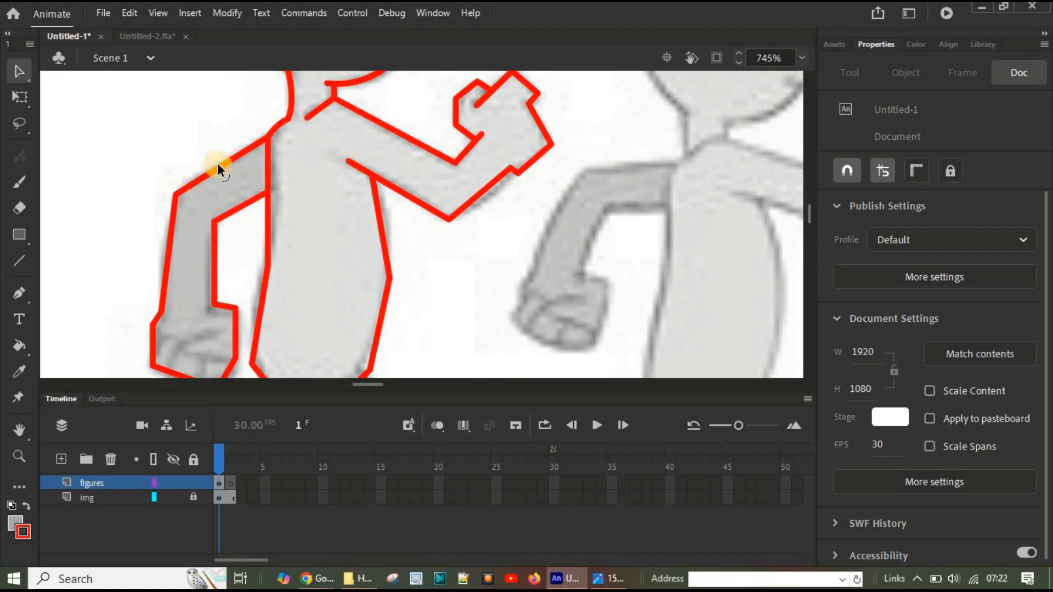
drag(218, 164, 217, 157)
mouse_move(177, 265)
mouse_down()
mouse_move(162, 256)
mouse_move(212, 259)
mouse_up()
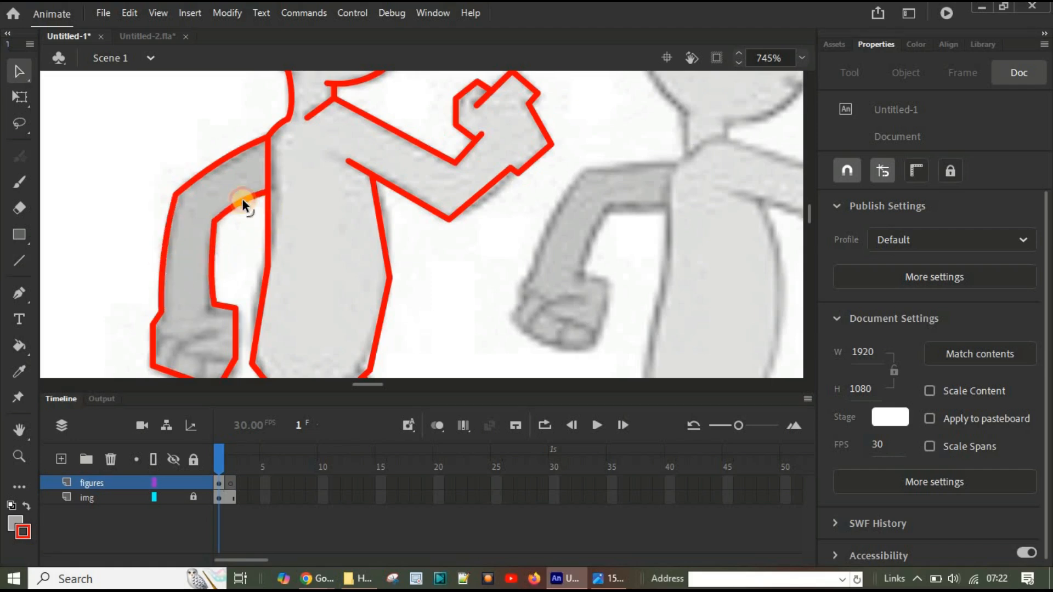
scroll(149, 169, down, 3)
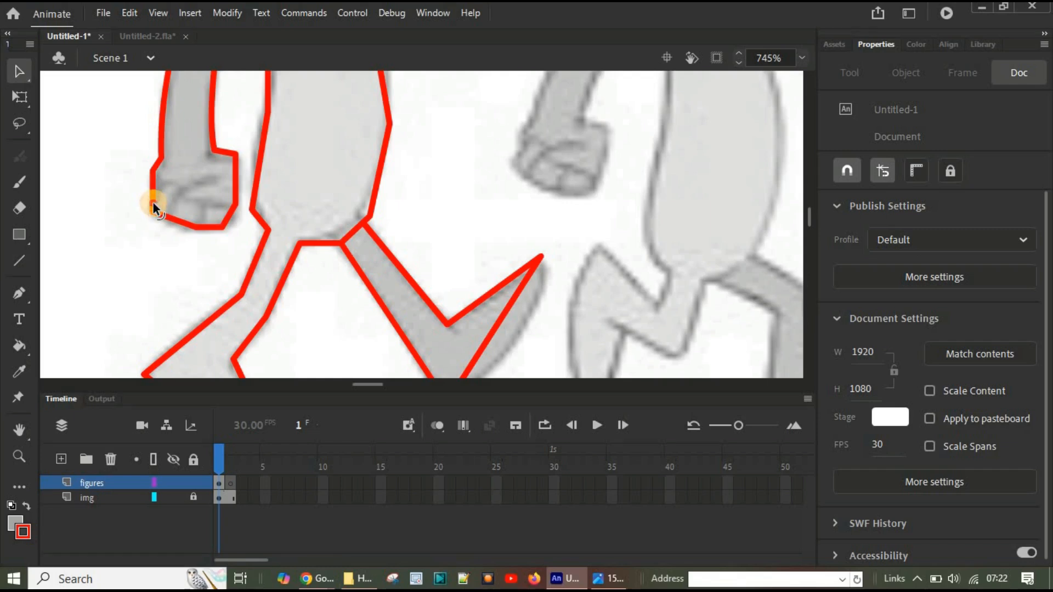
drag(153, 202, 175, 215)
Step: Curve the back line of the torso below the rear arm and smooth its corner at the hip to follow the reference
scroll(301, 214, up, 3)
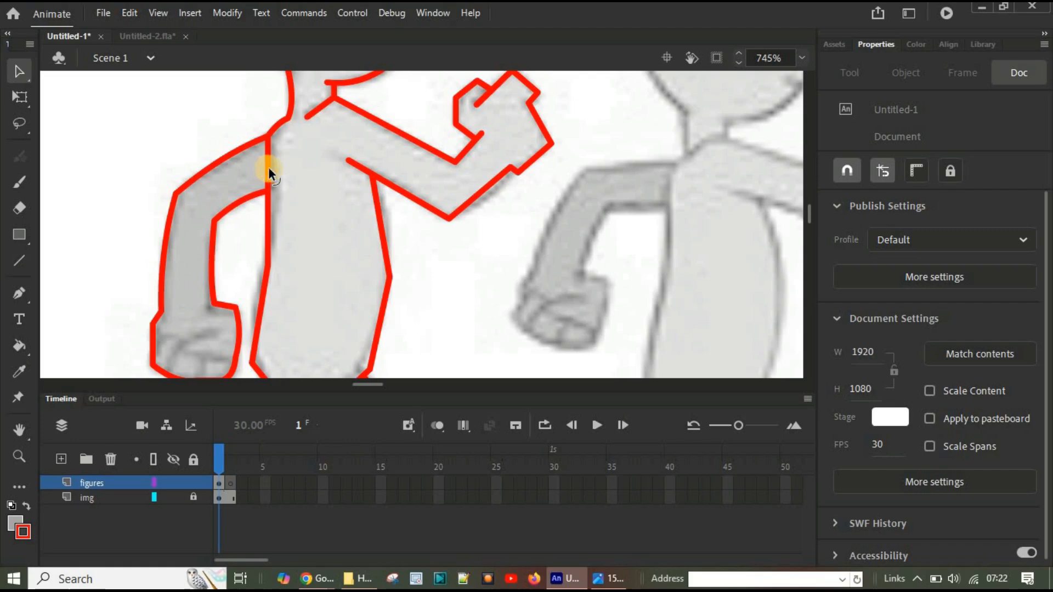
drag(268, 204, 275, 202)
drag(266, 209, 269, 213)
scroll(263, 193, down, 3)
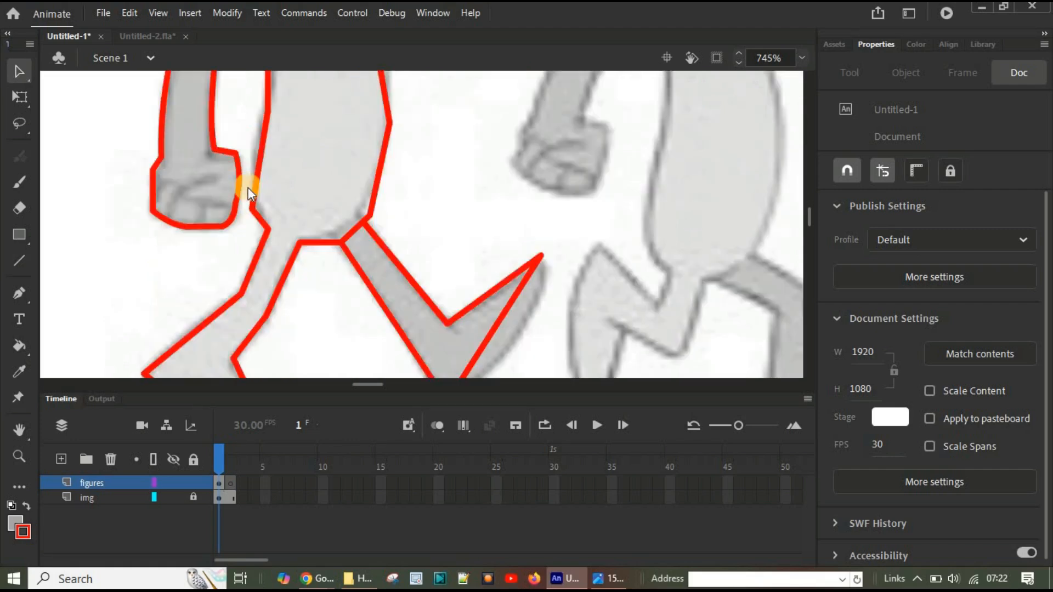
drag(263, 138, 258, 137)
scroll(268, 230, up, 3)
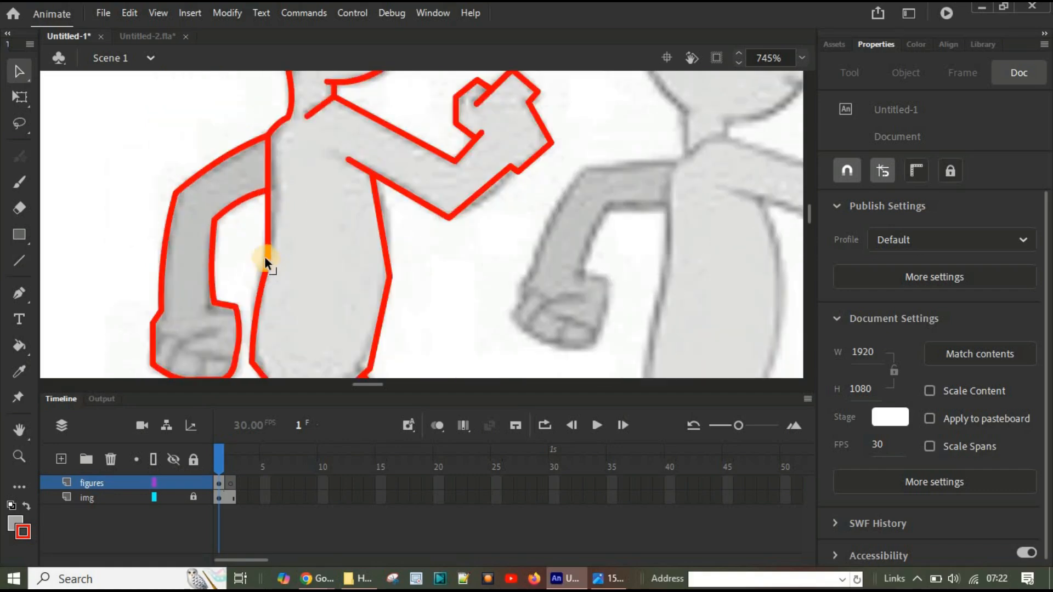
drag(266, 258, 267, 257)
drag(266, 251, 273, 257)
scroll(285, 267, down, 3)
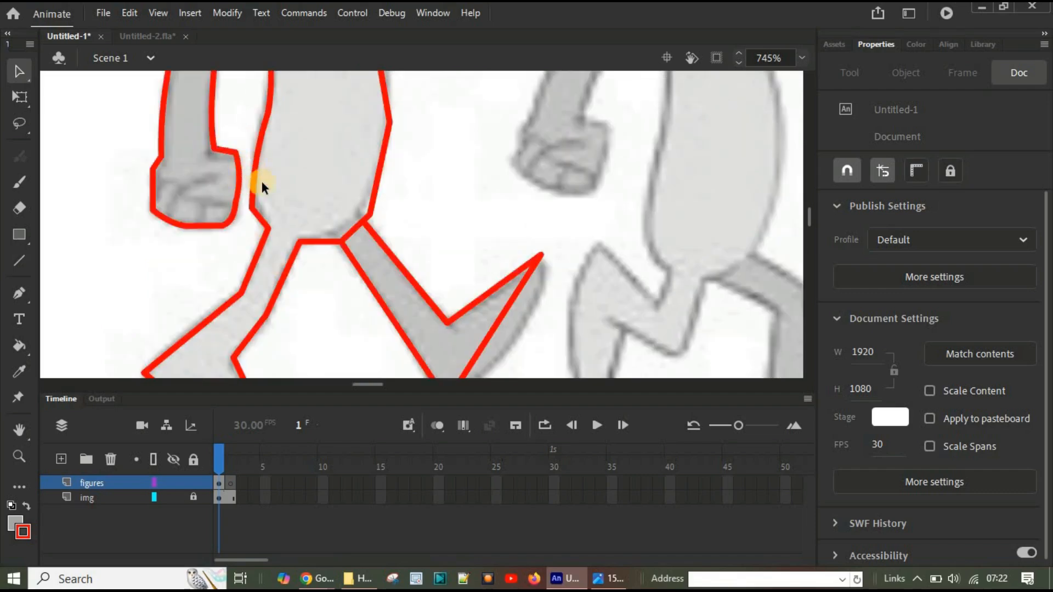
drag(251, 209, 260, 191)
Step: Bend the outline of the light rear leg and foot into curves along the calf, heel, sole and inner ankle
scroll(260, 191, down, 3)
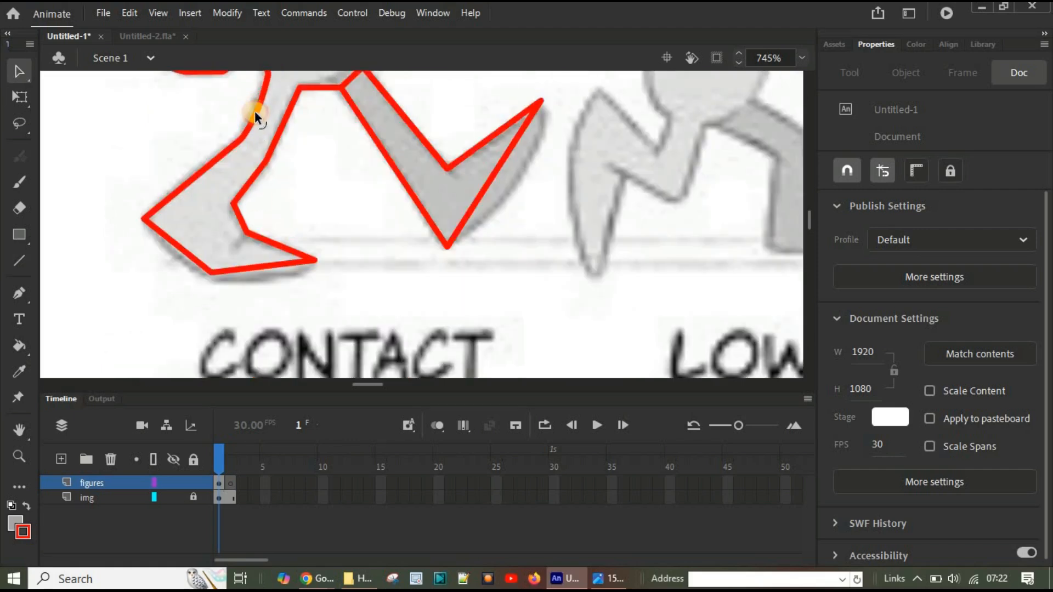
drag(199, 176, 193, 165)
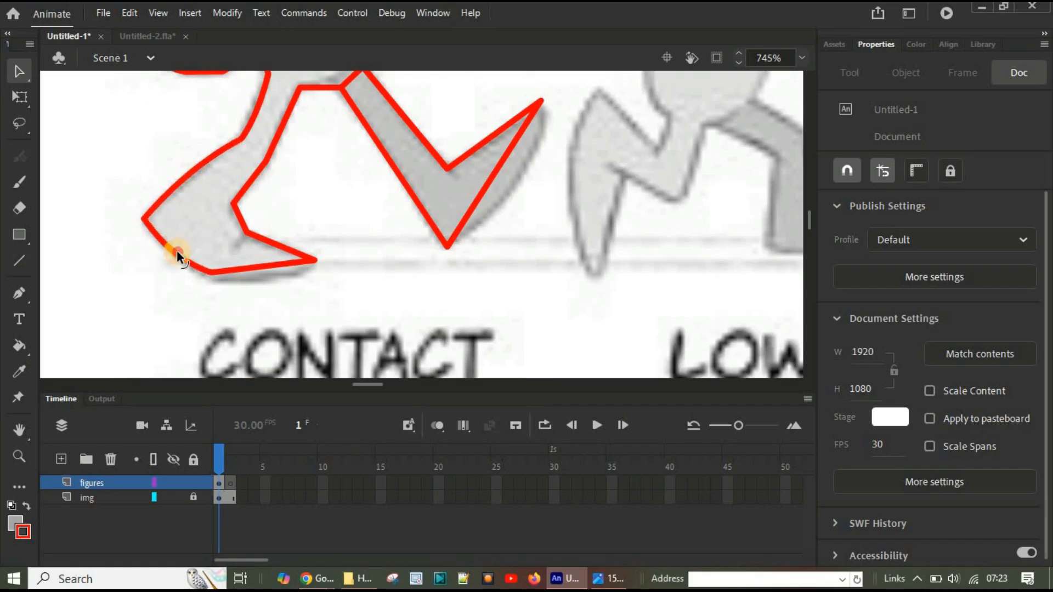
click(268, 265)
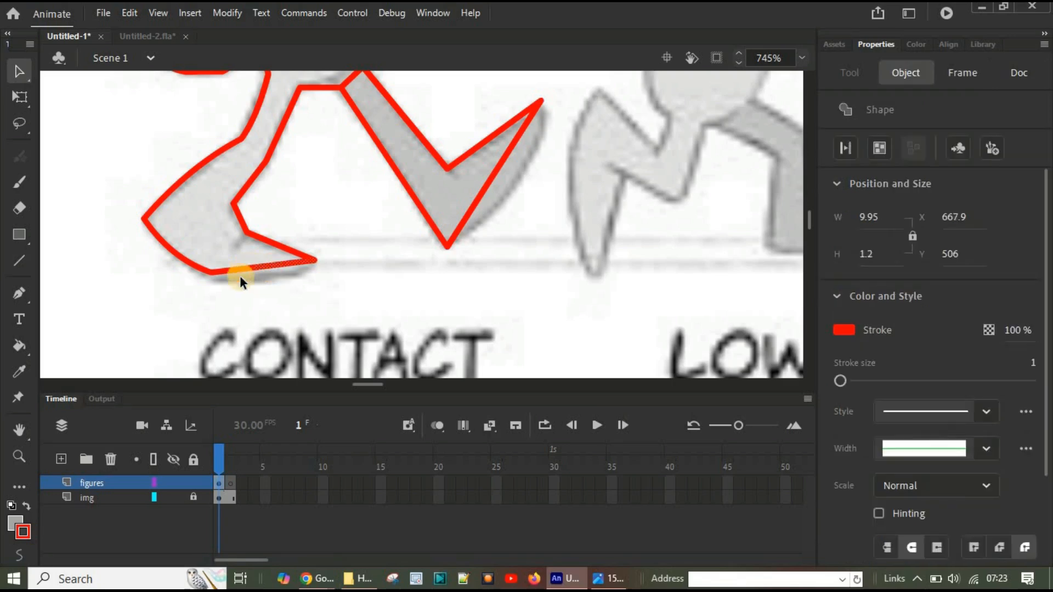
click(367, 294)
scroll(449, 261, down, 1)
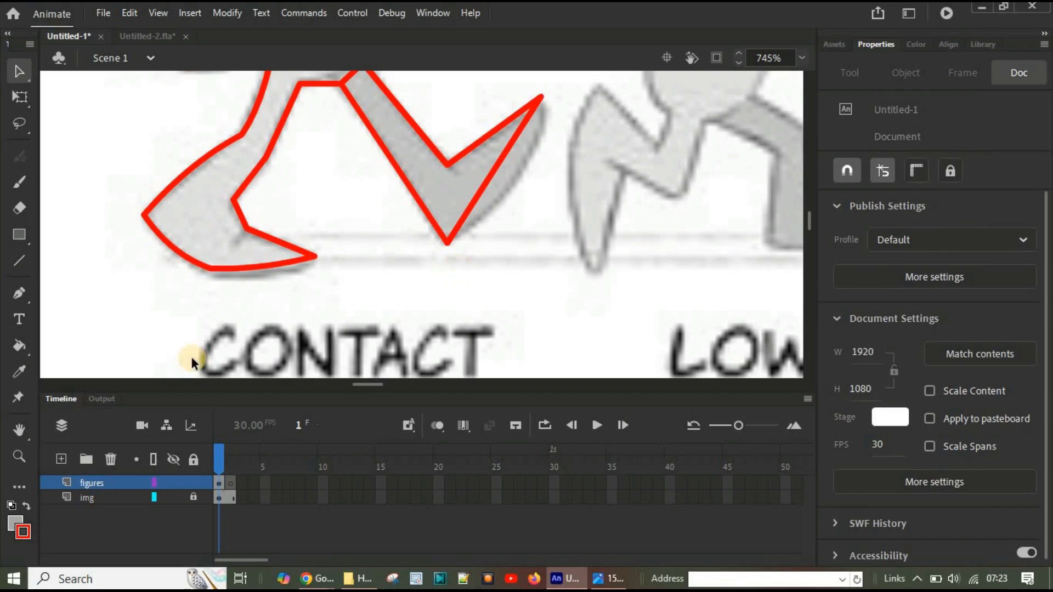
drag(260, 268, 260, 272)
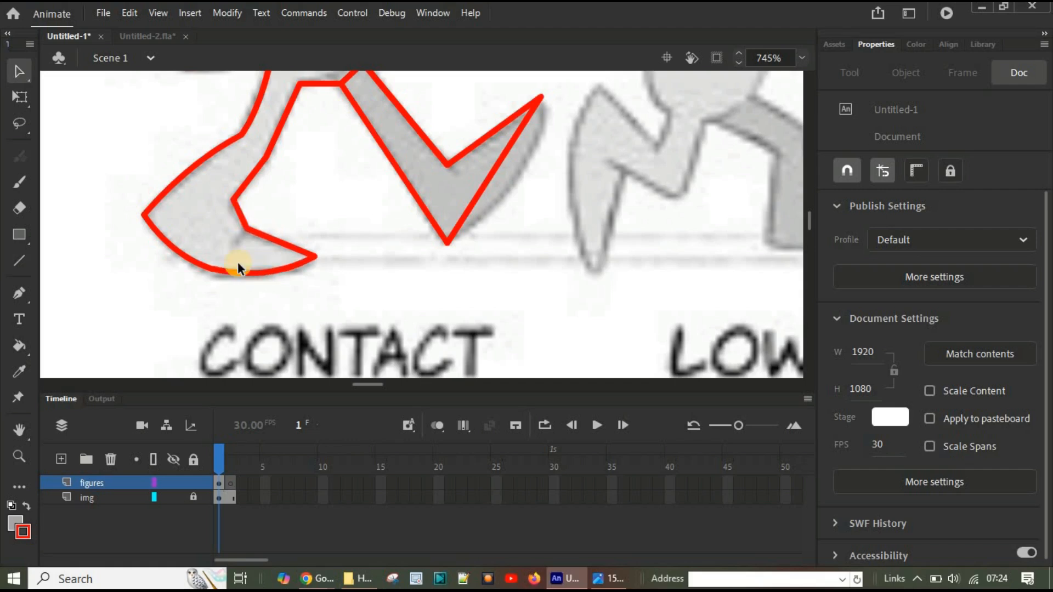
scroll(433, 269, up, 3)
scroll(433, 269, down, 3)
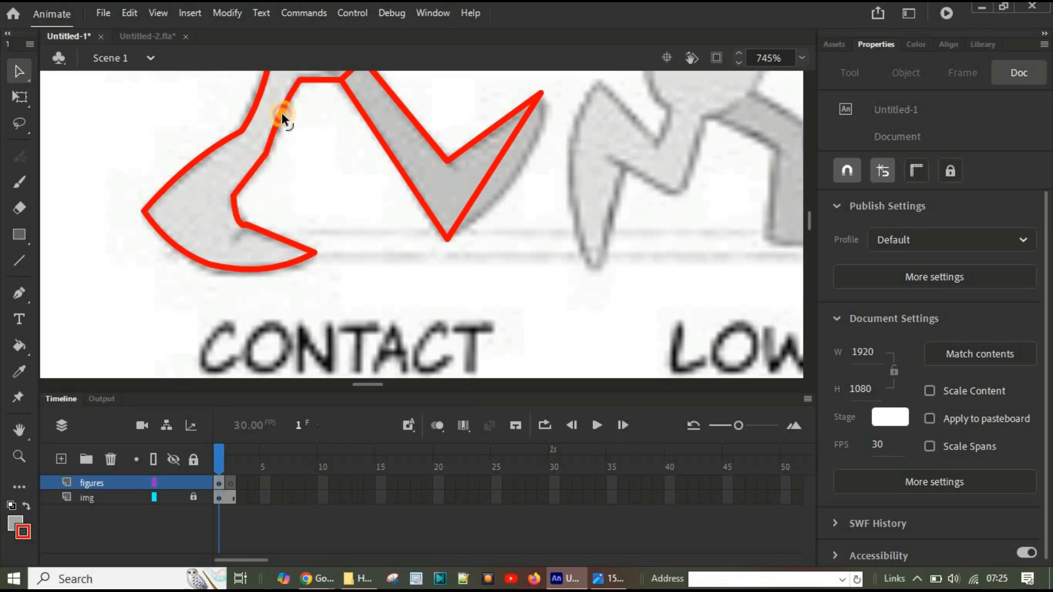
Step: Curve the crotch line and the front of the torso, smoothing the corner where the torso meets the forward leg
scroll(337, 271, up, 3)
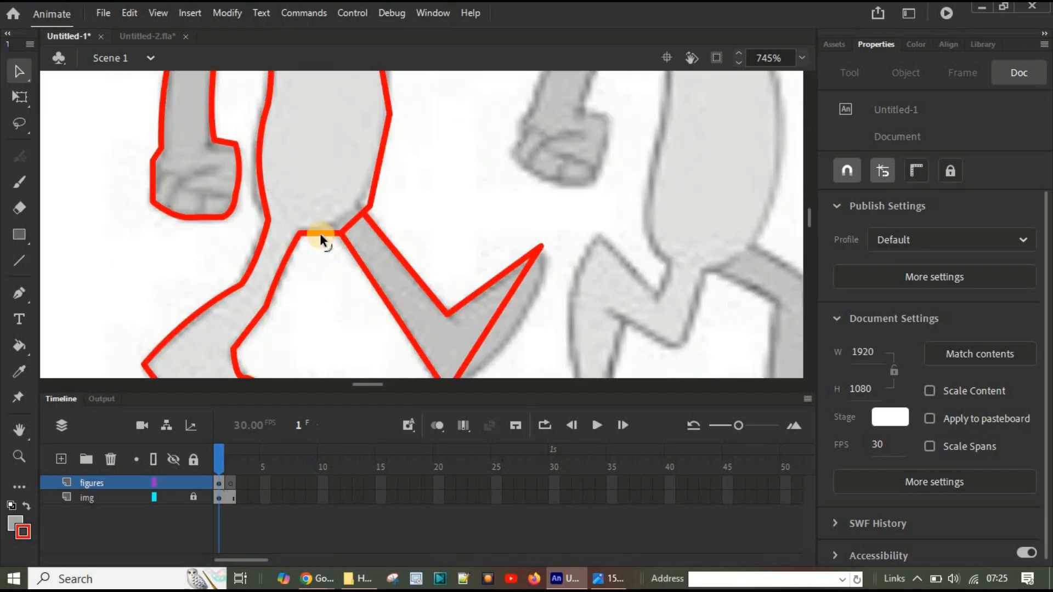
drag(323, 232, 324, 236)
mouse_move(370, 191)
mouse_down()
mouse_move(360, 198)
mouse_move(369, 199)
mouse_up()
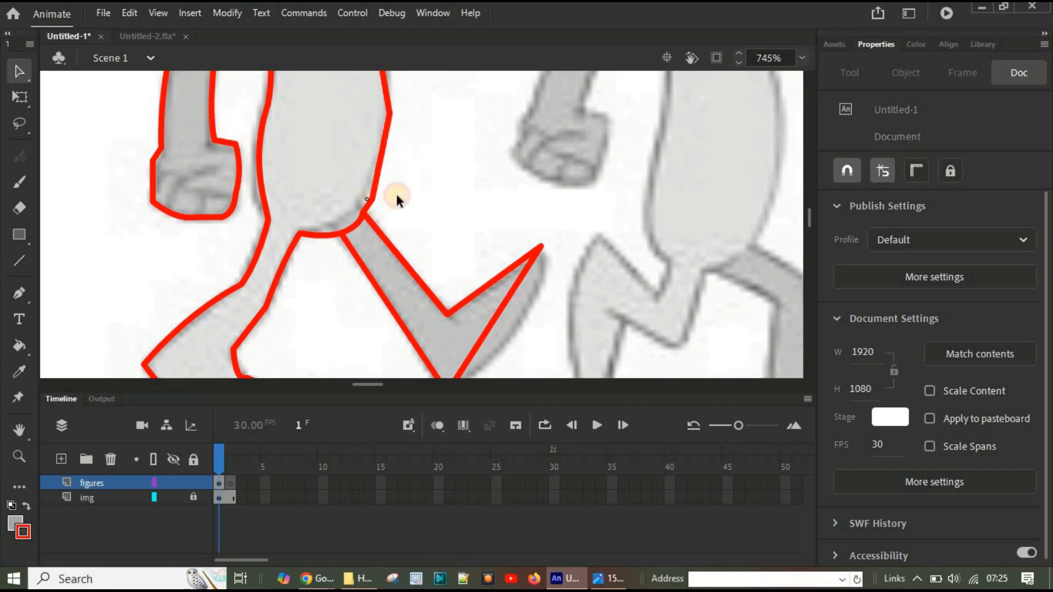
scroll(409, 228, up, 3)
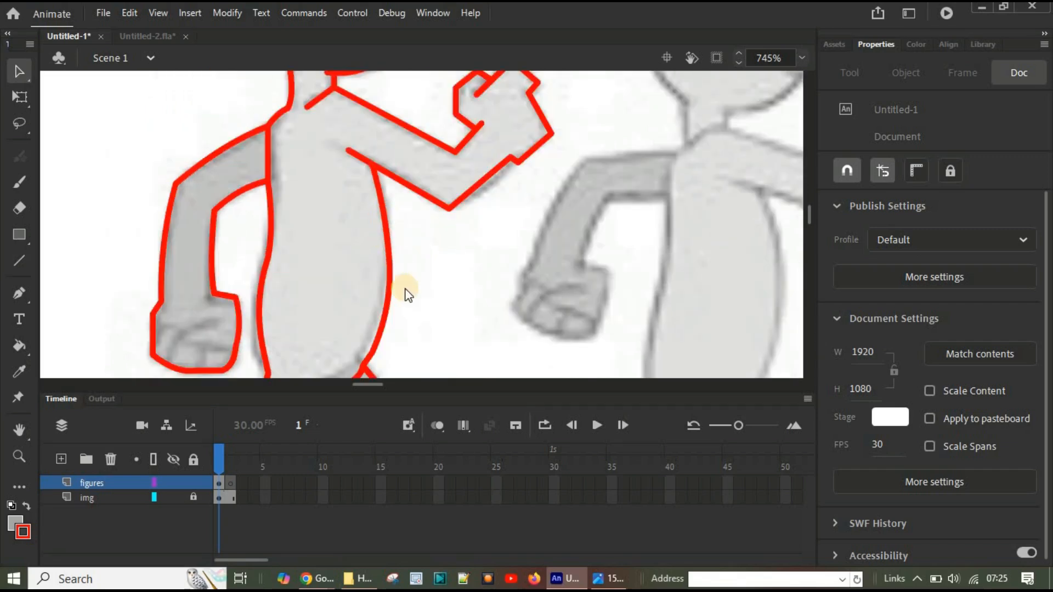
Step: Bend both sides of the dark forward leg and the sole of its foot into curves matching the reference
scroll(406, 280, down, 3)
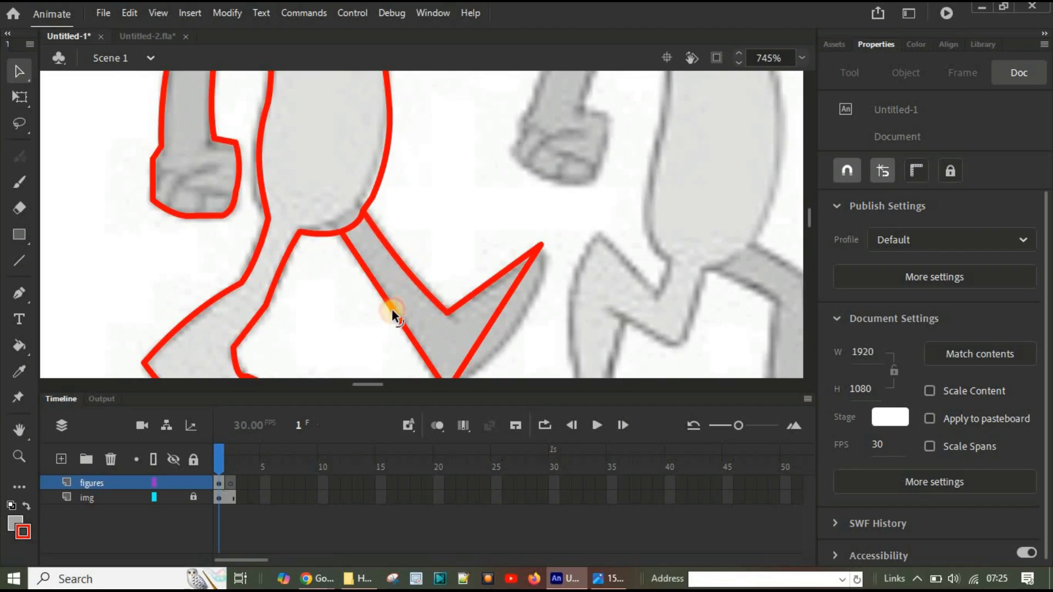
scroll(391, 308, down, 3)
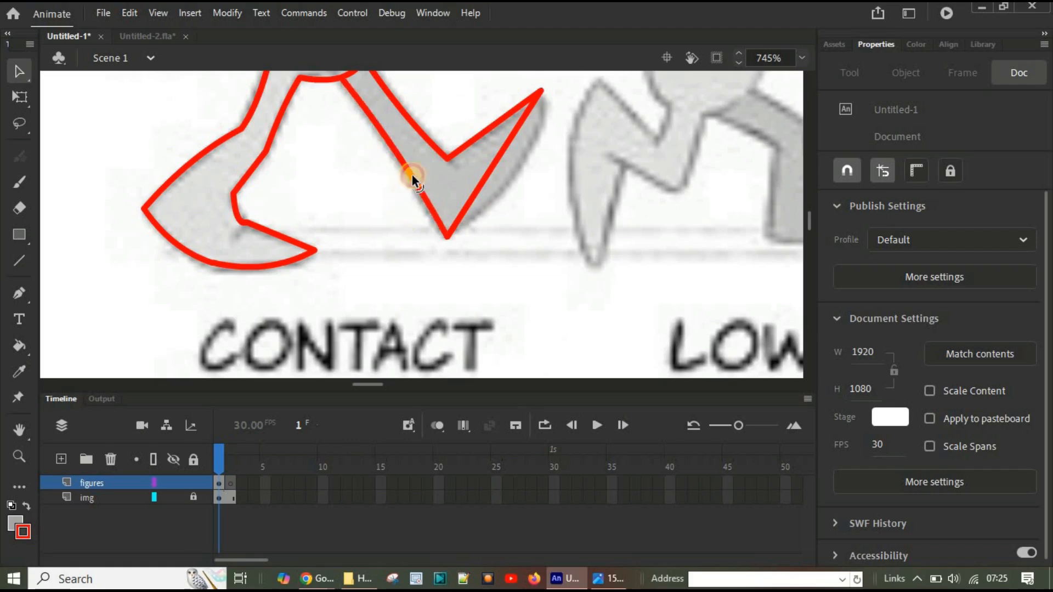
drag(492, 162, 512, 179)
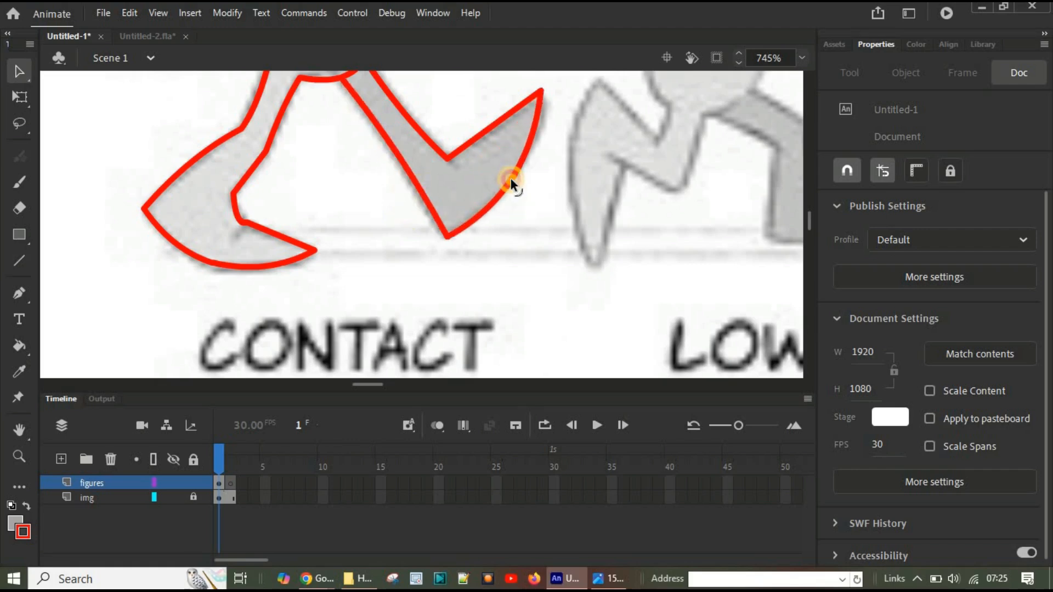
Step: Bend the straight lines of the forward arm and the outer outline of its fist into curves matching the reference
scroll(529, 245, up, 5)
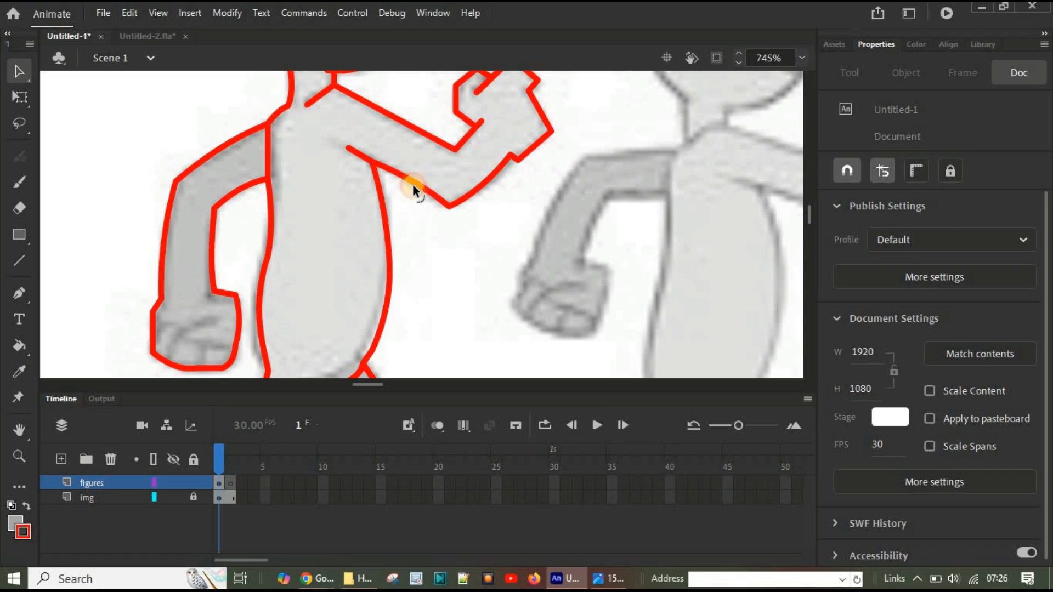
drag(407, 124, 406, 131)
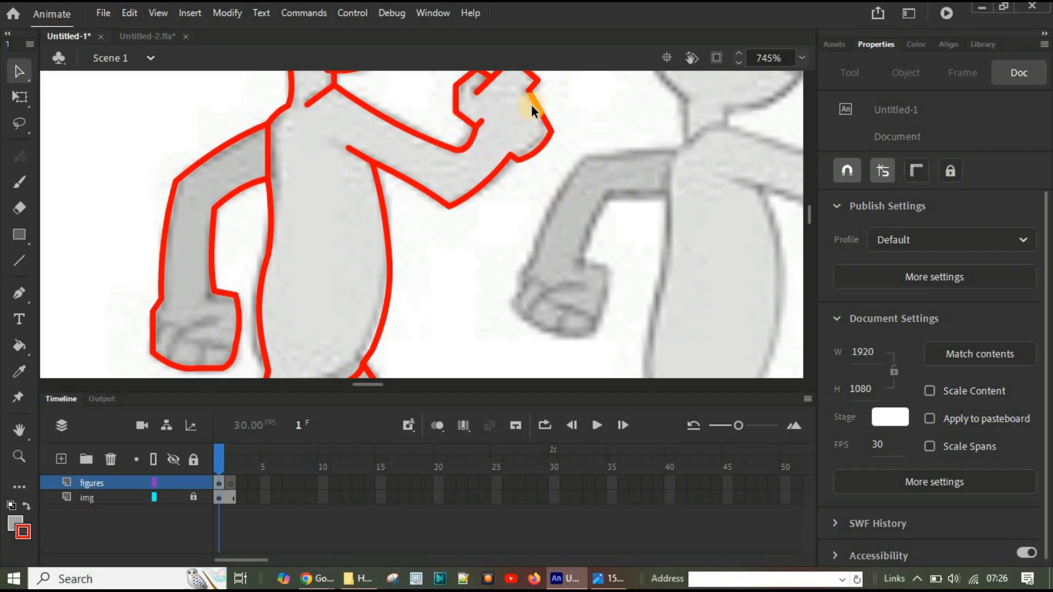
scroll(546, 173, up, 3)
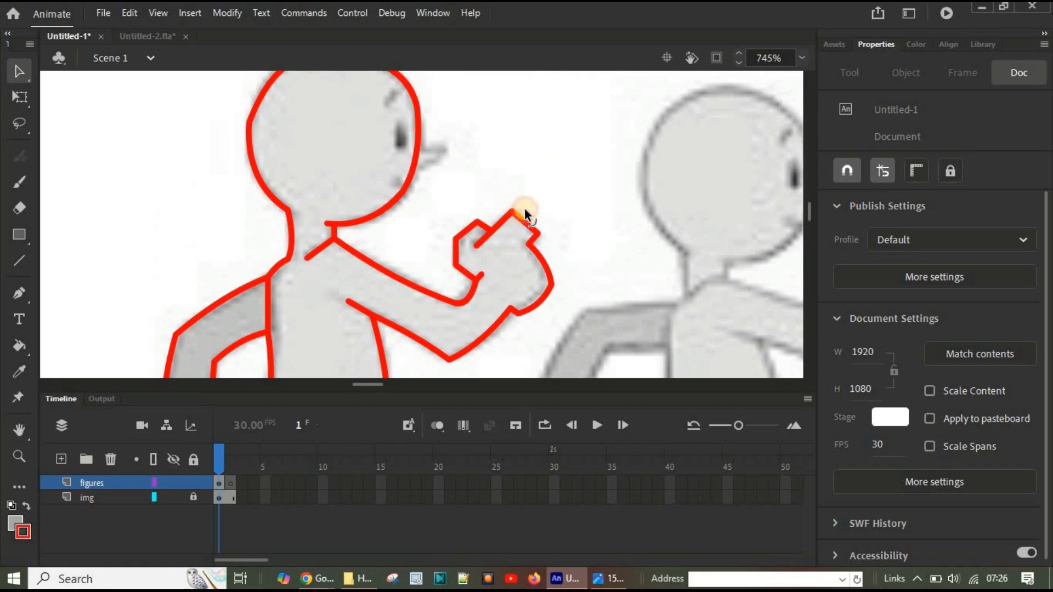
scroll(466, 325, down, 5)
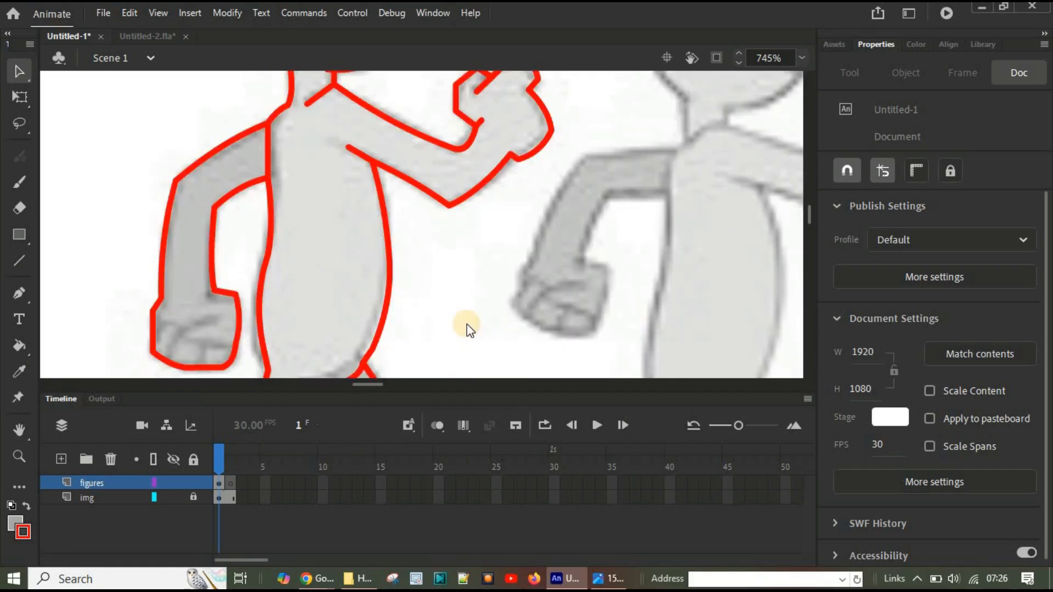
scroll(466, 324, up, 5)
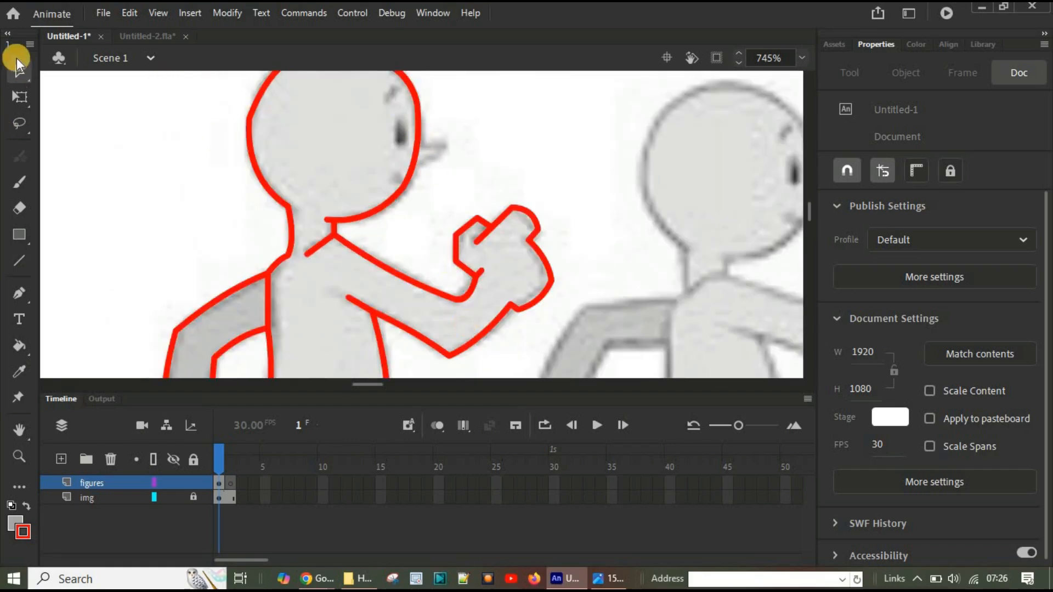
Step: Draw the pointed nose on the front of the face with two straight lines using the Line tool
click(19, 261)
scroll(441, 155, up, 2)
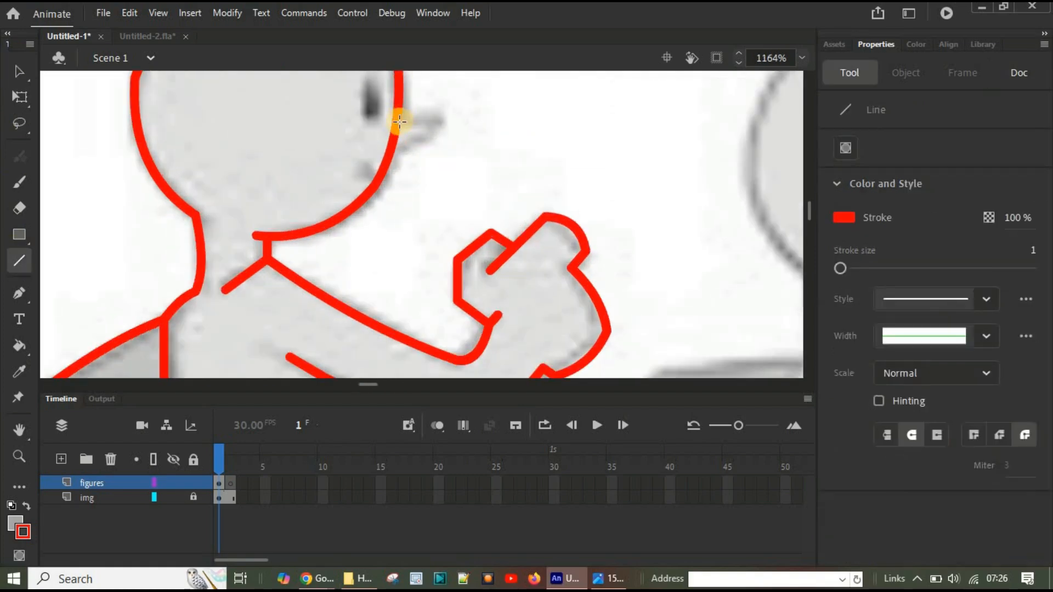
mouse_move(401, 118)
mouse_down()
mouse_move(445, 121)
mouse_move(395, 145)
mouse_up()
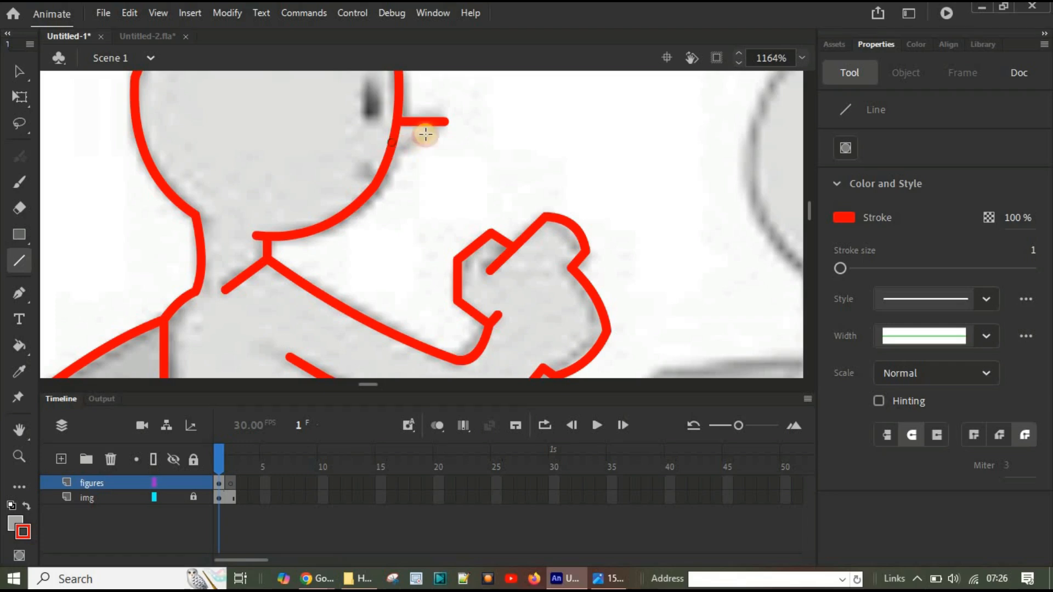
scroll(416, 202, up, 3)
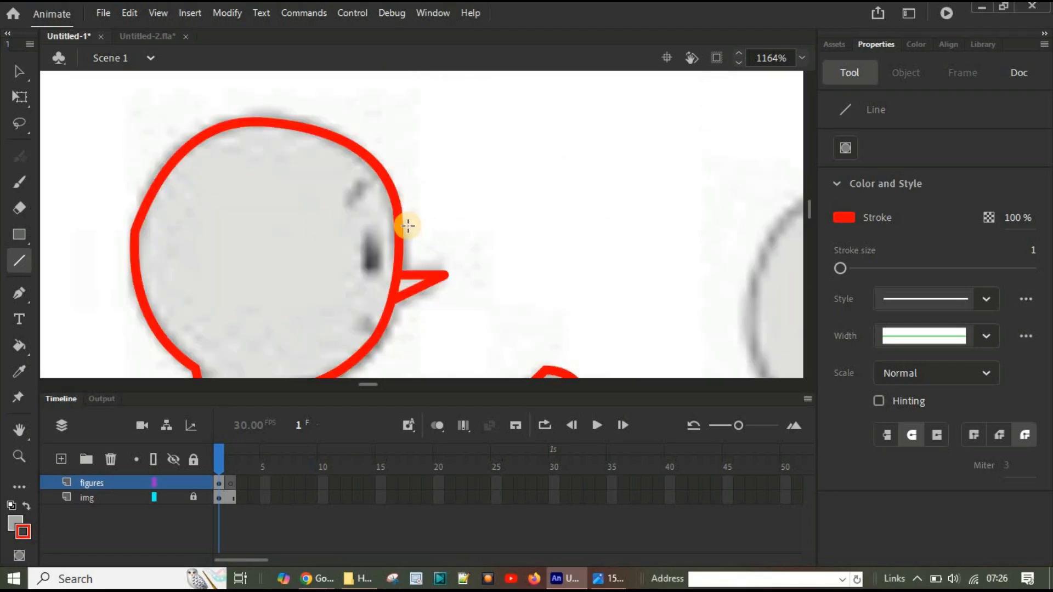
Step: Draw a narrow upright oval for the eye, then add a short eyebrow line above it and bend it into an arc
click(19, 234)
click(89, 282)
drag(363, 227, 377, 271)
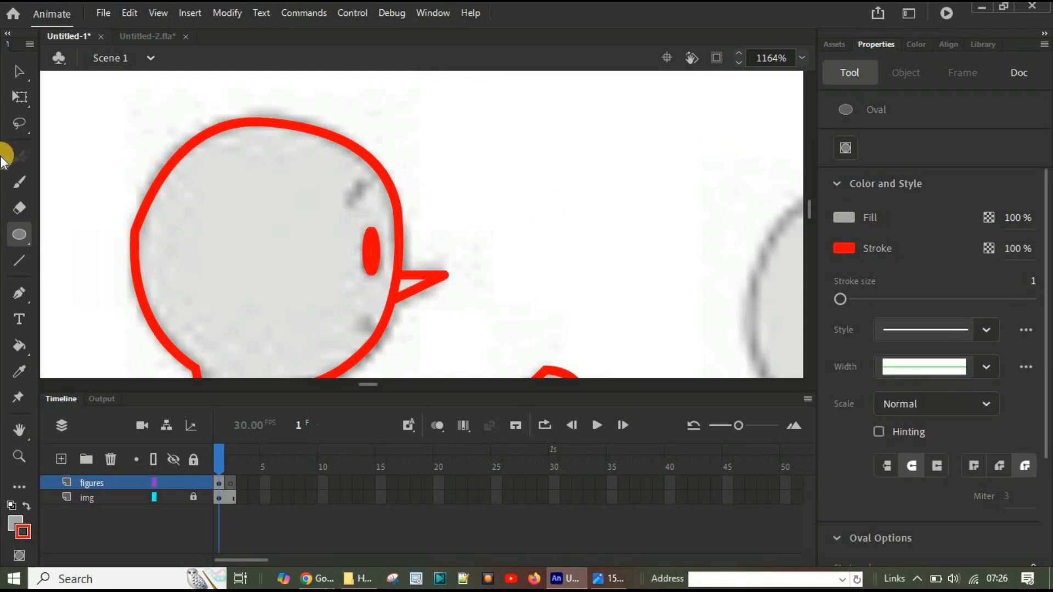
click(19, 261)
drag(345, 206, 372, 186)
click(19, 74)
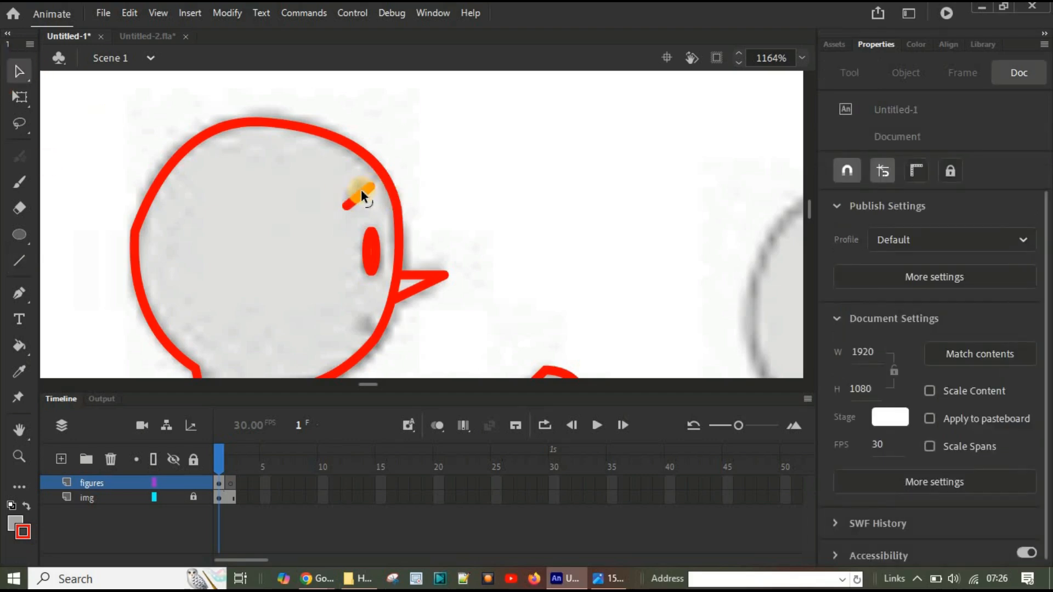
scroll(538, 220, down, 3)
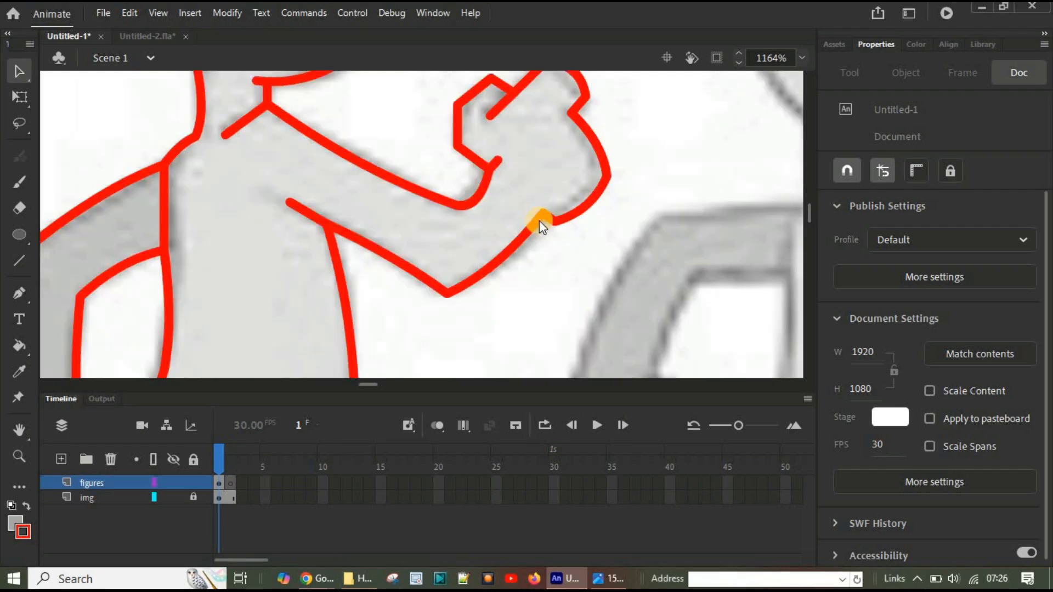
Step: Hide the img layer to inspect the traced figure by itself, toggle the figures layer's visibility, and show the reference again
scroll(539, 220, up, 2)
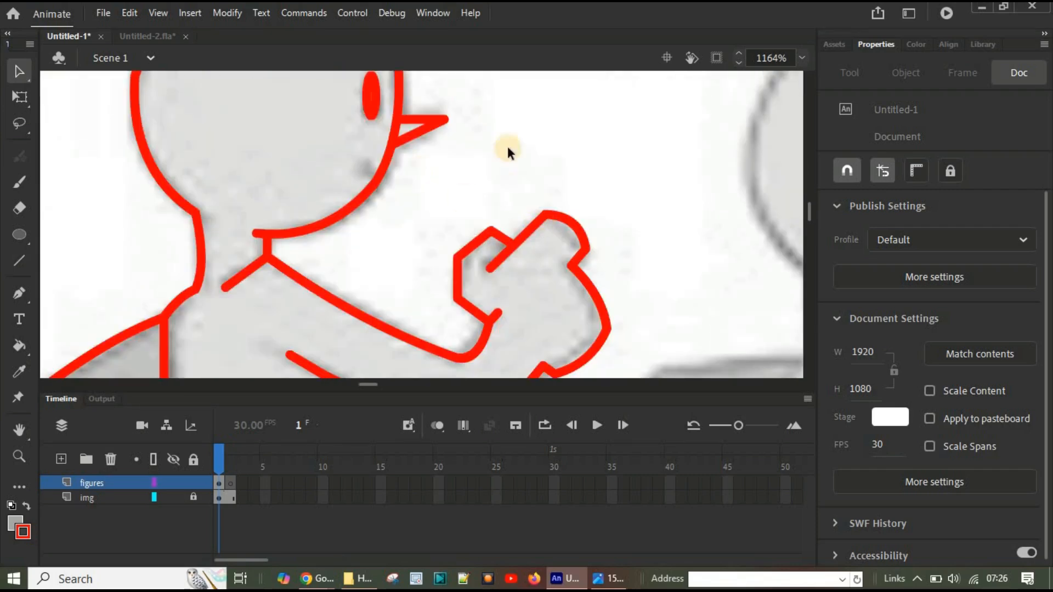
scroll(559, 183, down, 5)
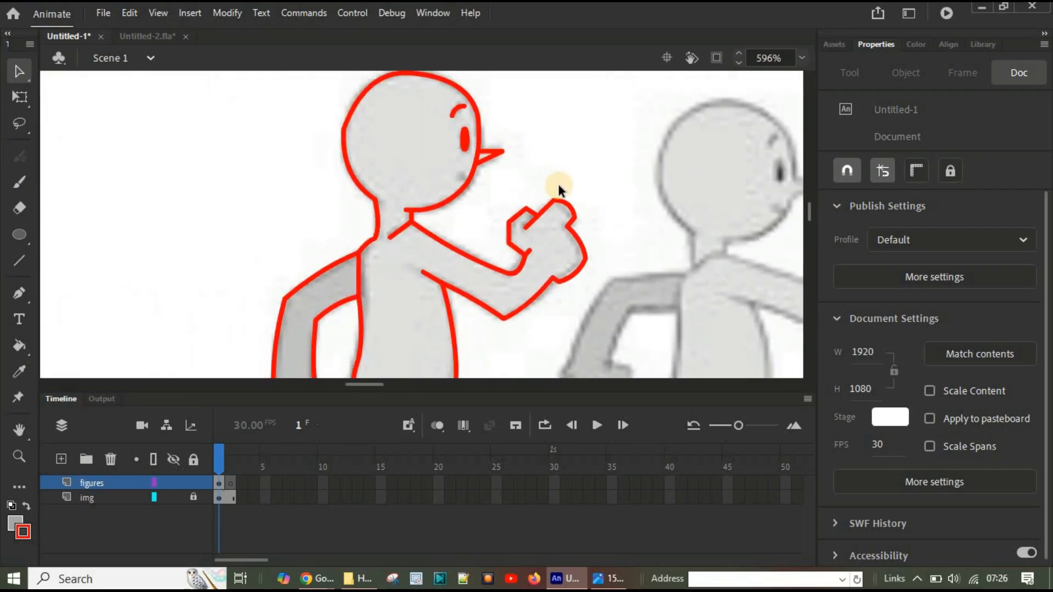
scroll(558, 183, down, 2)
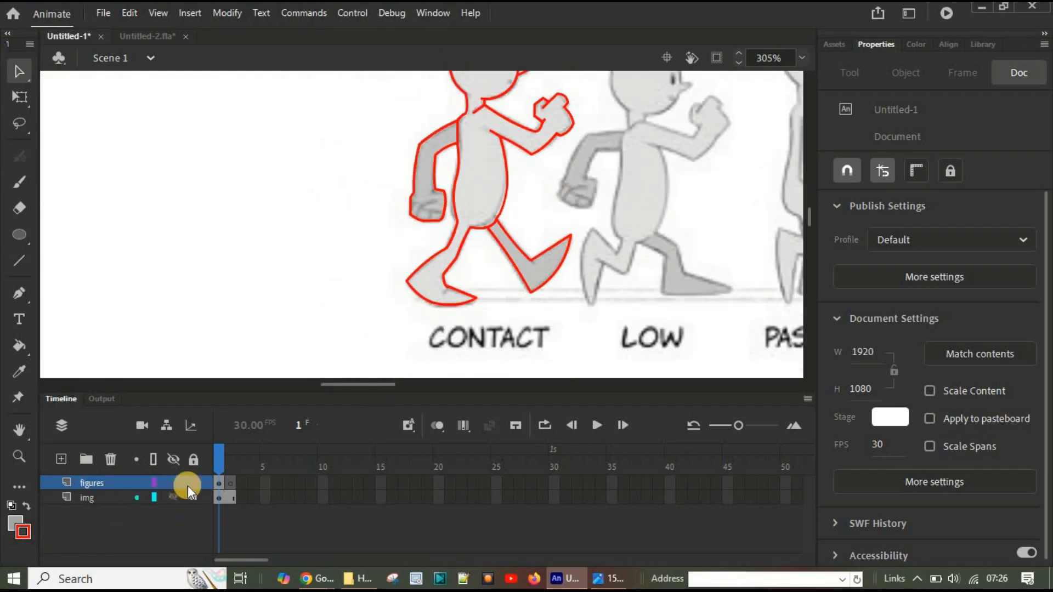
click(170, 498)
scroll(477, 321, up, 3)
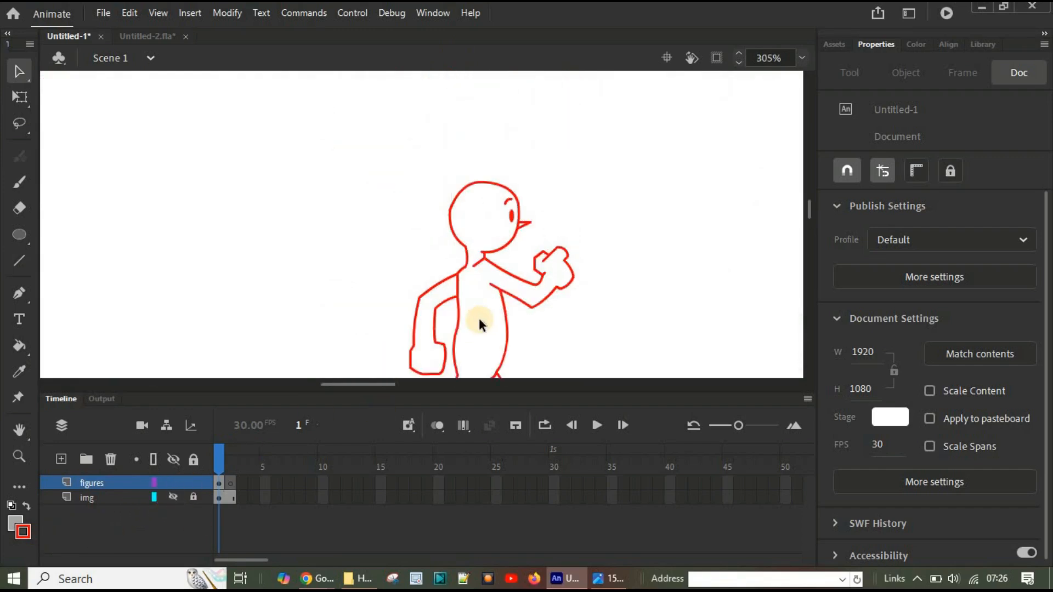
scroll(477, 321, down, 3)
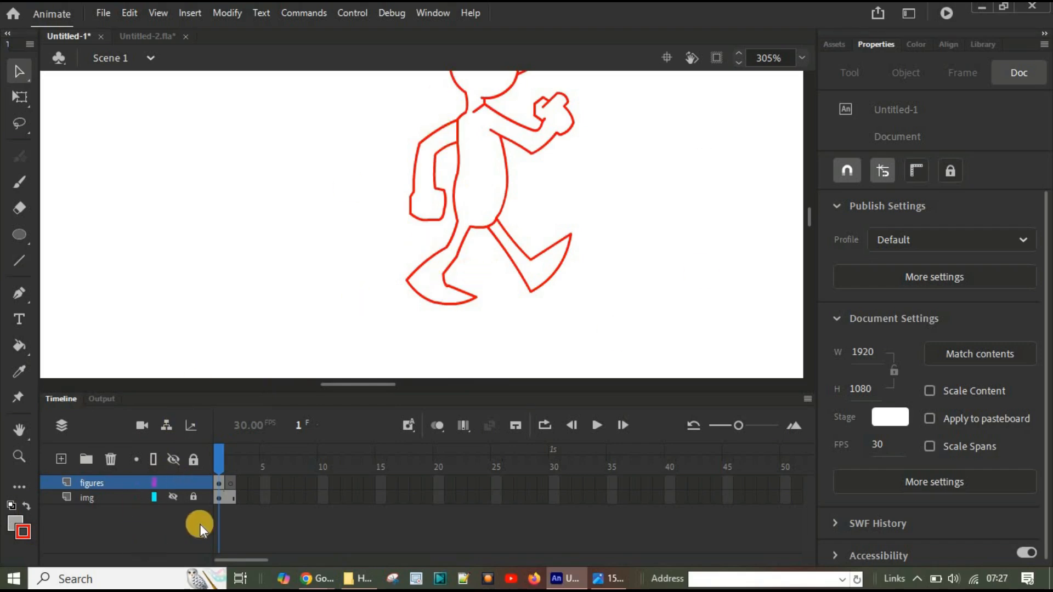
click(173, 481)
click(170, 482)
click(173, 498)
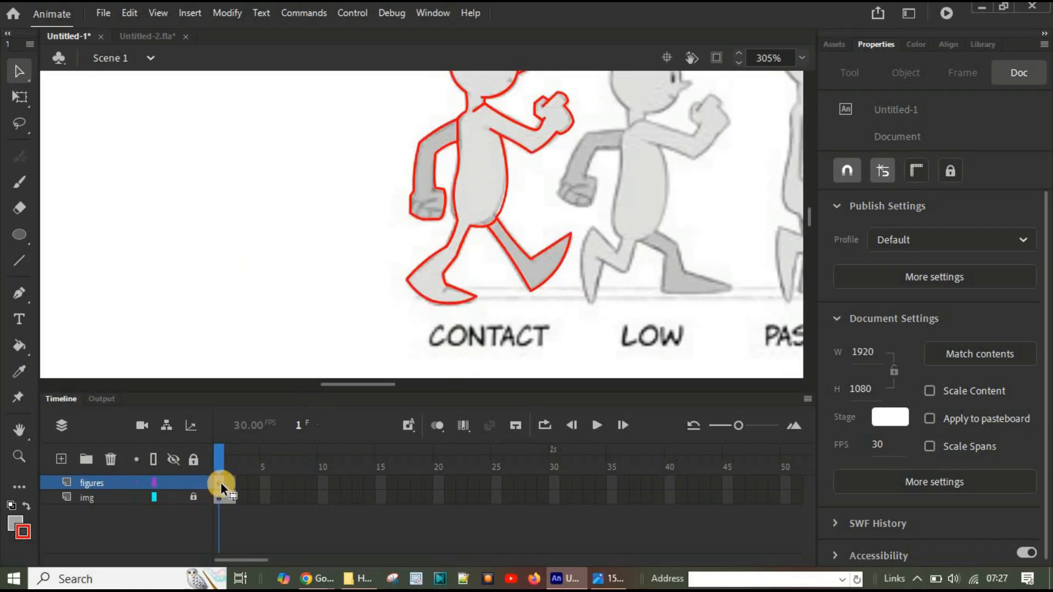
Step: Insert a frame on the figures layer so the CONTACT outline extends to frame 2, and scrub between frames 1 and 2
click(220, 484)
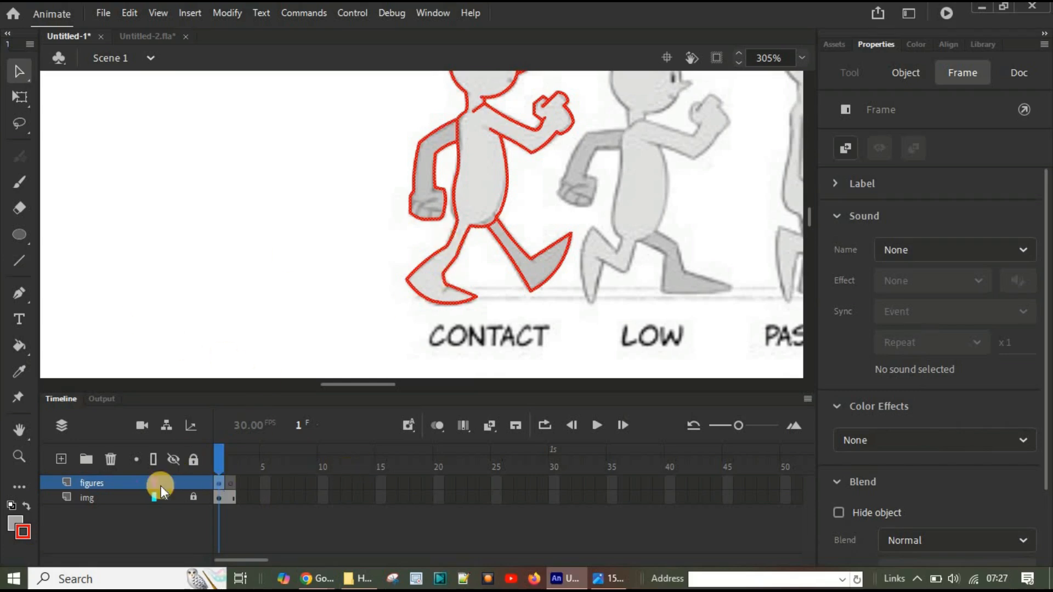
click(231, 483)
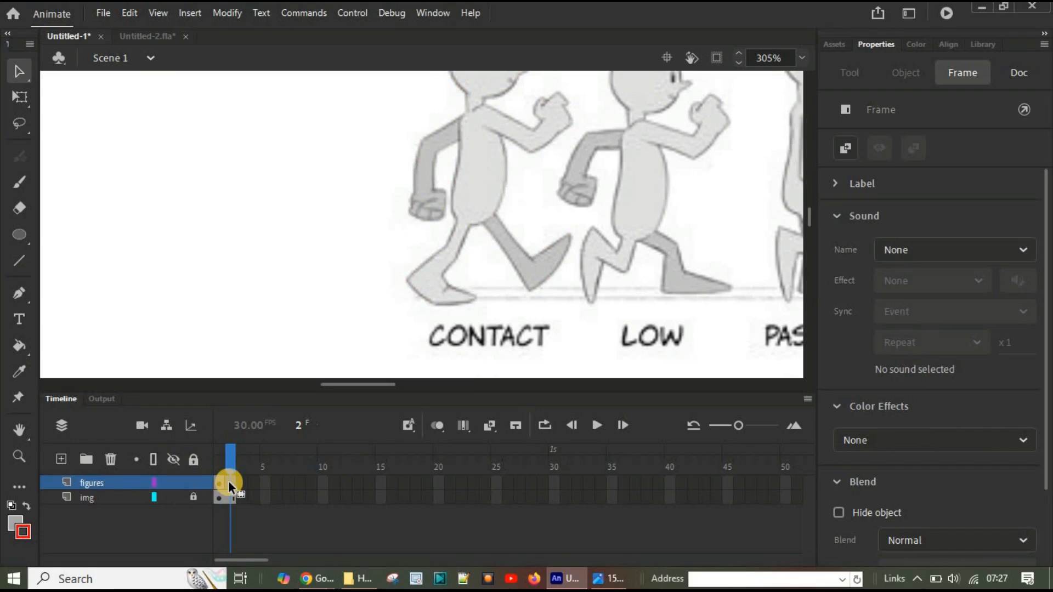
click(229, 483)
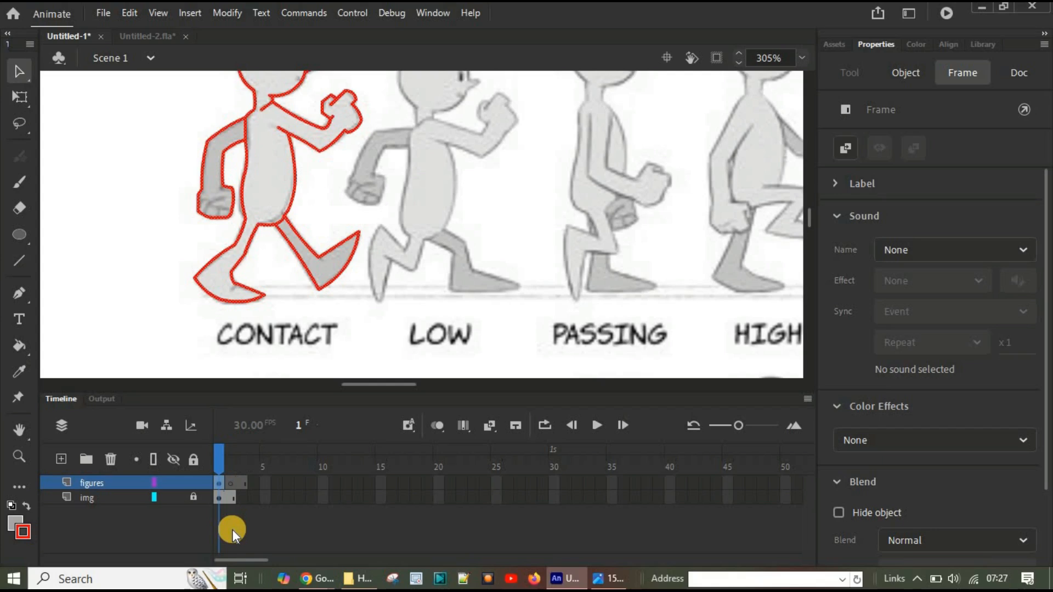
right_click(219, 479)
click(288, 104)
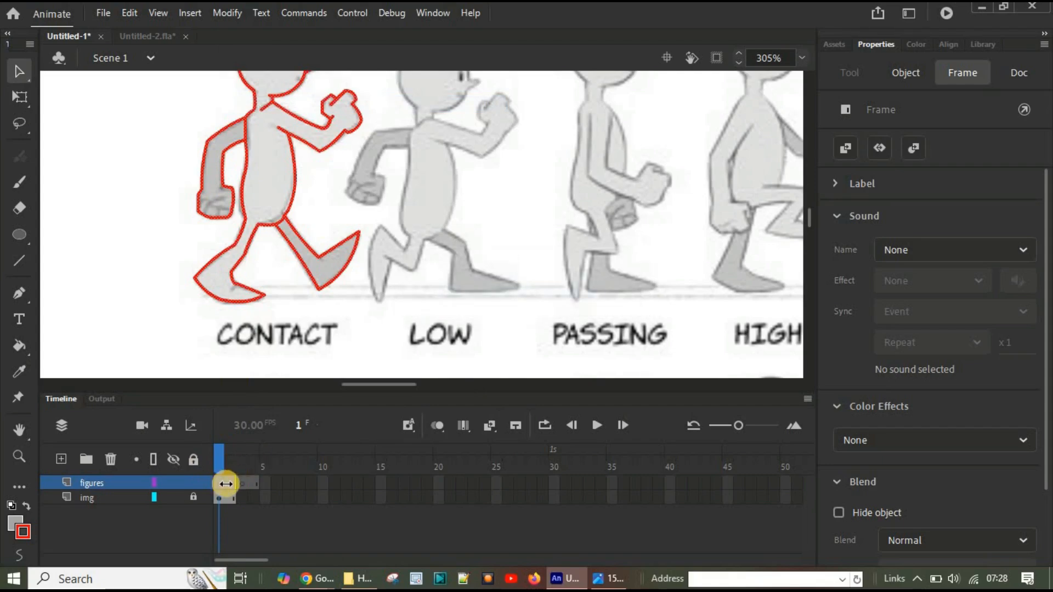
drag(219, 451, 233, 450)
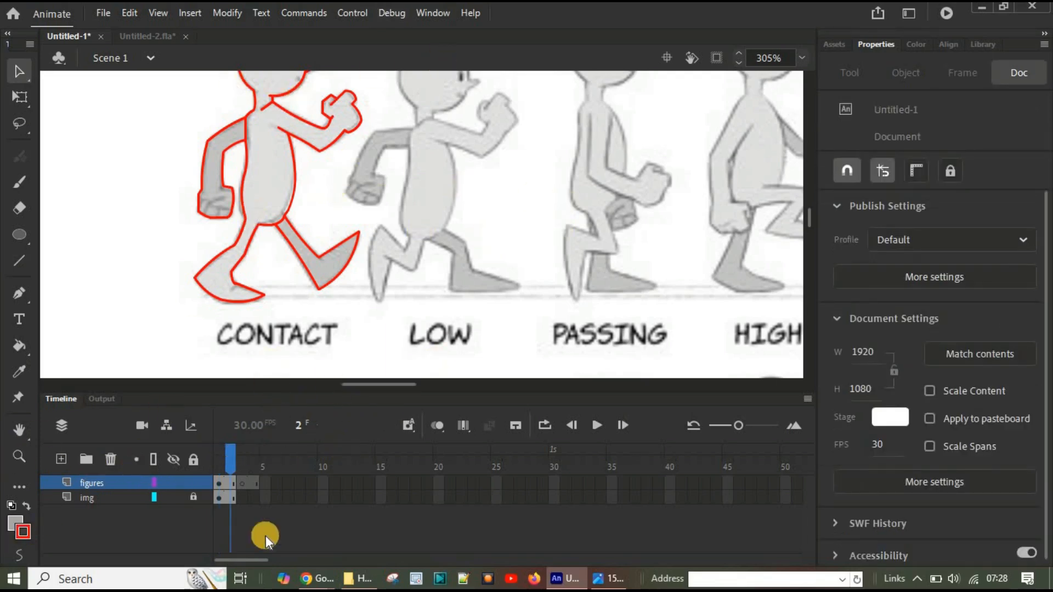
drag(230, 454, 212, 455)
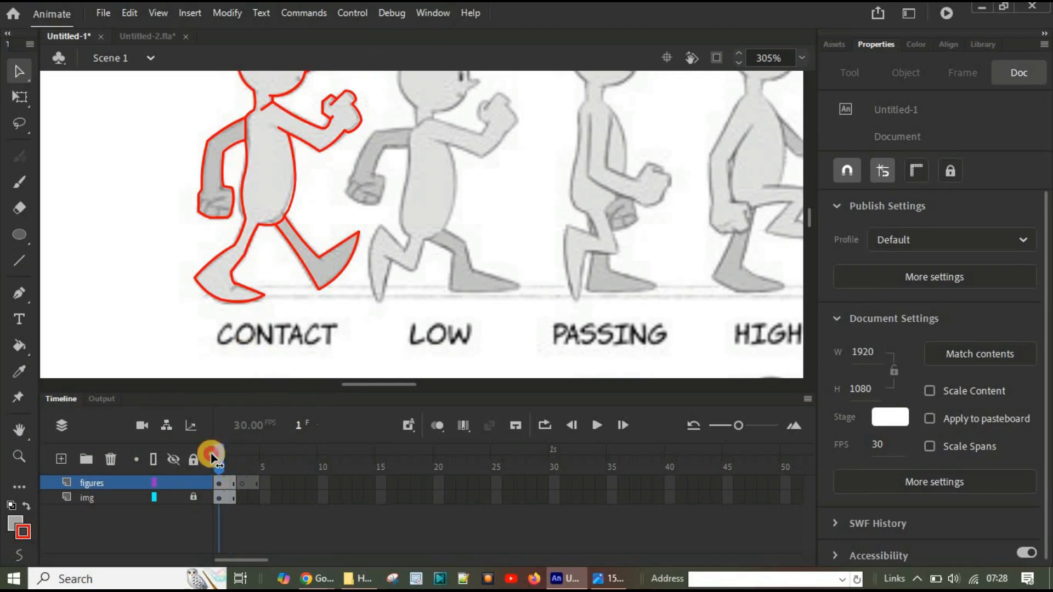
click(230, 453)
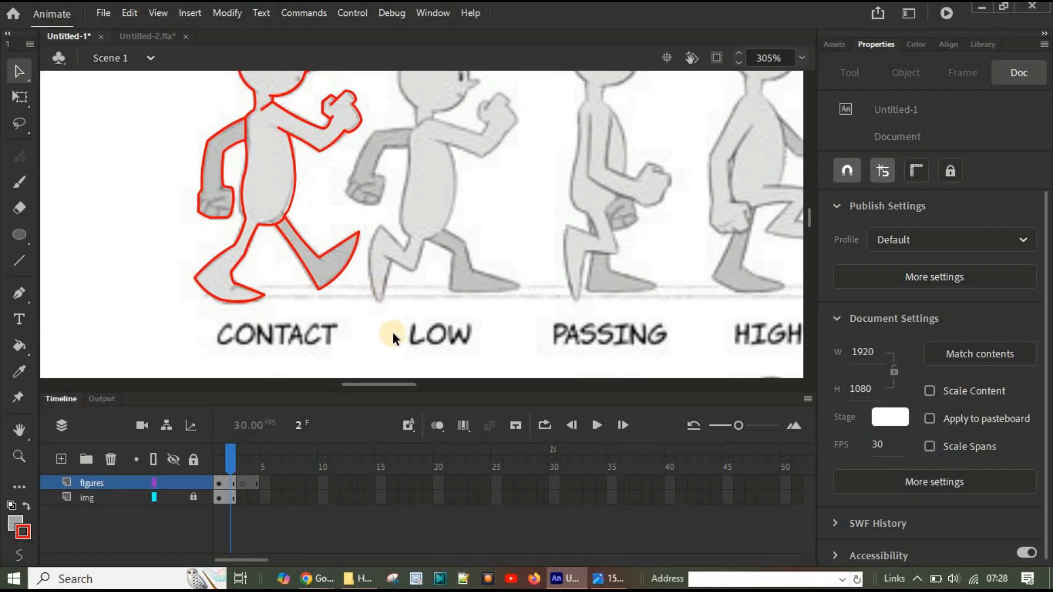
Step: On frame 2, select the whole red figure with the Free Transform tool and shift it right over the LOW pose, to X 717.65
scroll(390, 329, up, 3)
scroll(389, 329, down, 3)
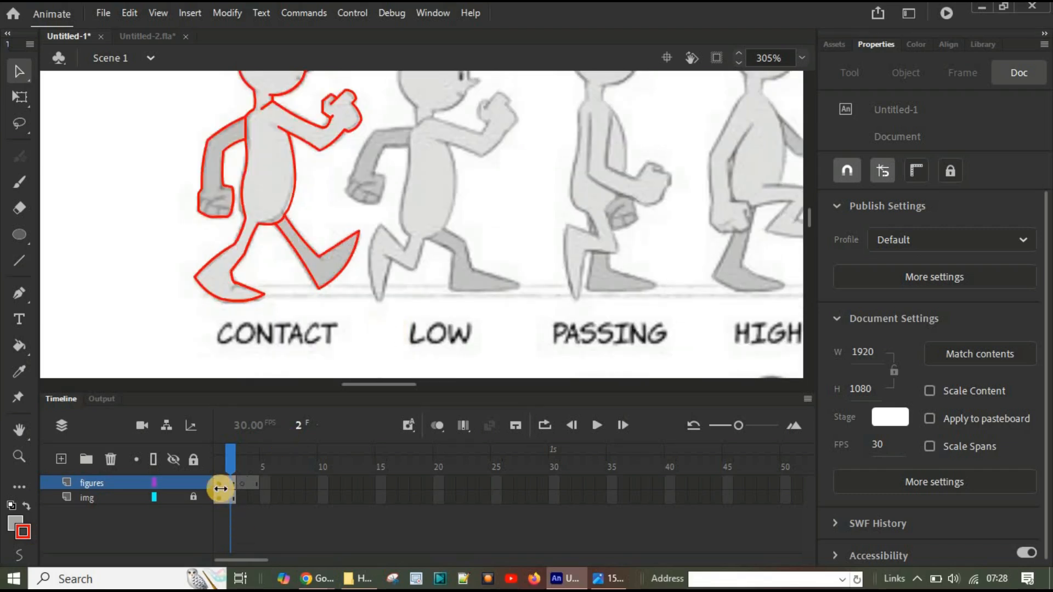
scroll(313, 268, up, 3)
click(19, 97)
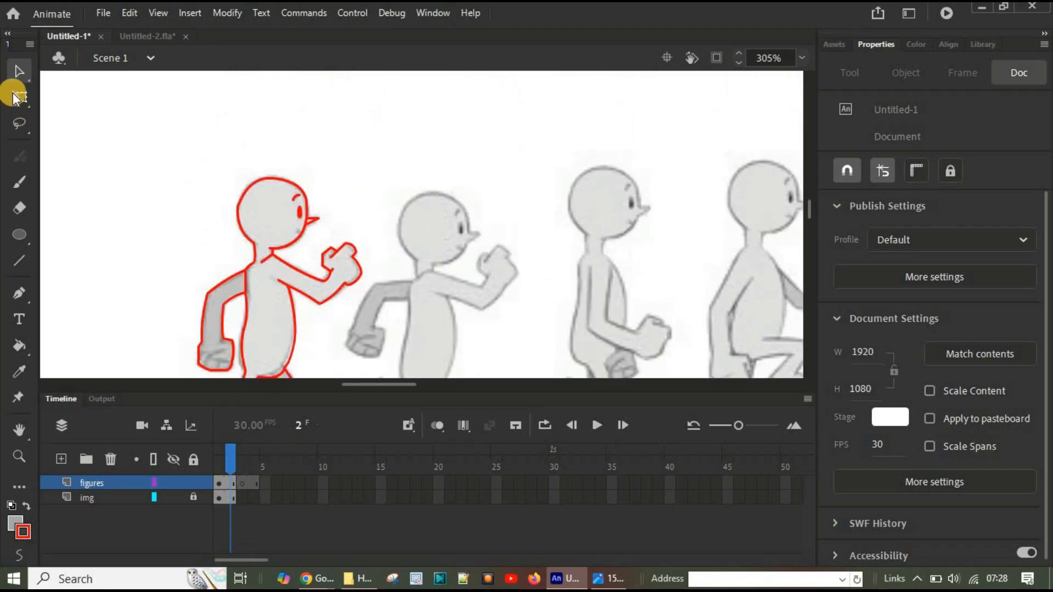
scroll(277, 211, down, 3)
scroll(280, 211, down, 1)
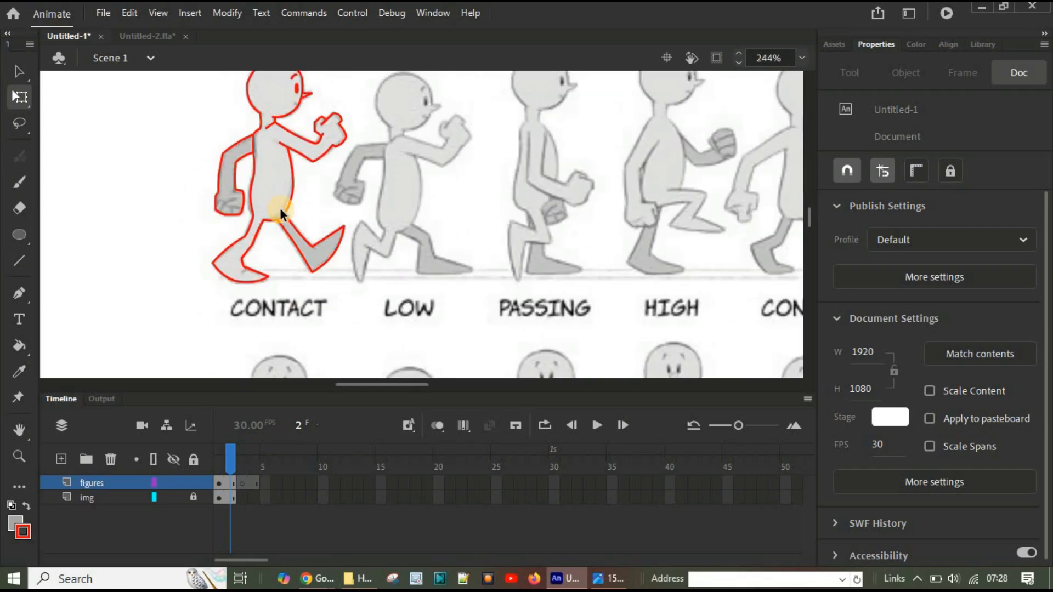
scroll(281, 211, up, 3)
scroll(272, 216, down, 4)
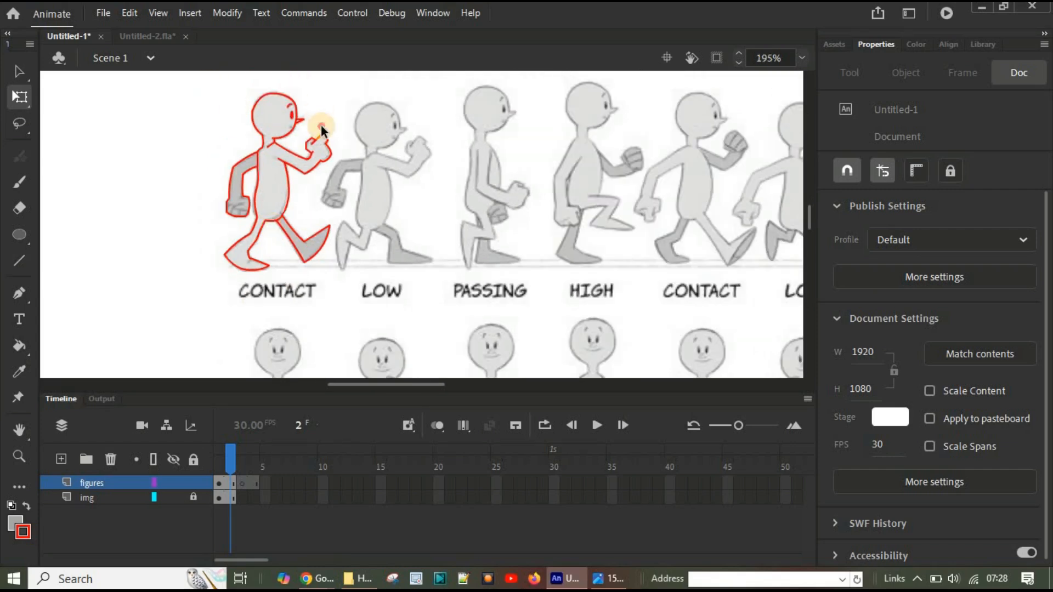
drag(203, 82, 344, 283)
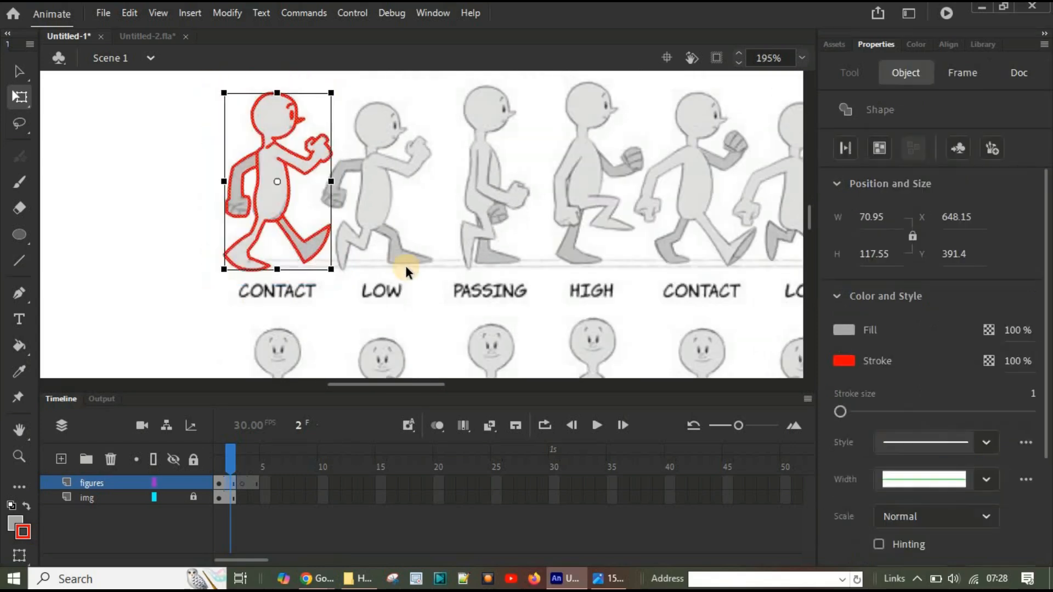
key(Right)
key(Right)
key(Right)
key(Right)
key(Right)
key(Right)
key(Right)
key(Right)
key(Right)
key(Right)
key(Right)
key(Right)
key(Right)
key(Right)
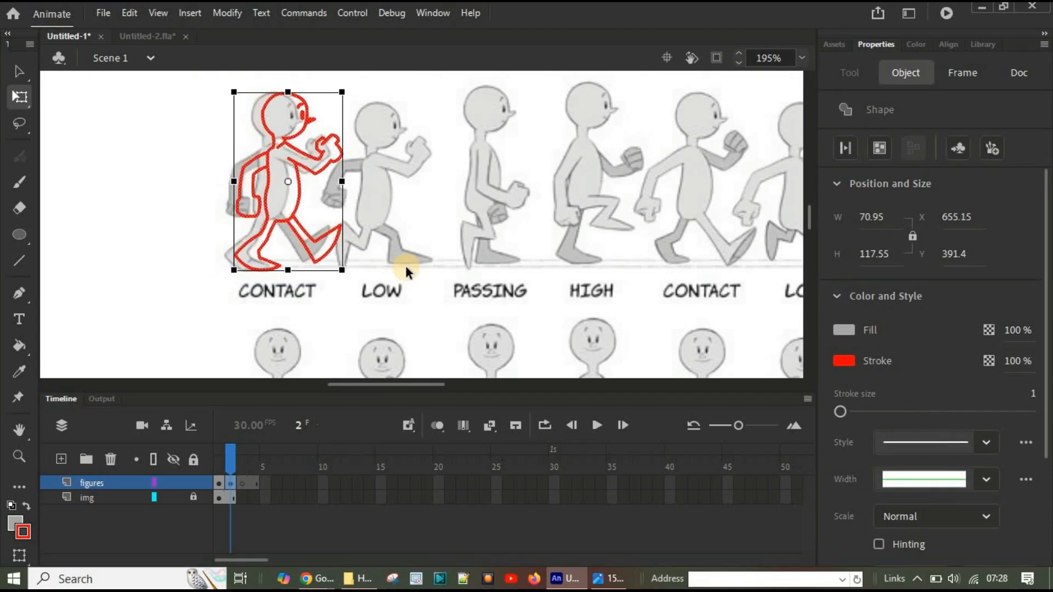
key(Right)
key(Right)
key(Right)
key(Right)
key(Right)
key(Right)
key(Right)
key(Right)
key(Right)
key(Right)
key(Right)
key(Right)
key(Right)
key(Right)
key(Right)
key(Right)
key(Right)
key(Right)
key(Right)
key(Right)
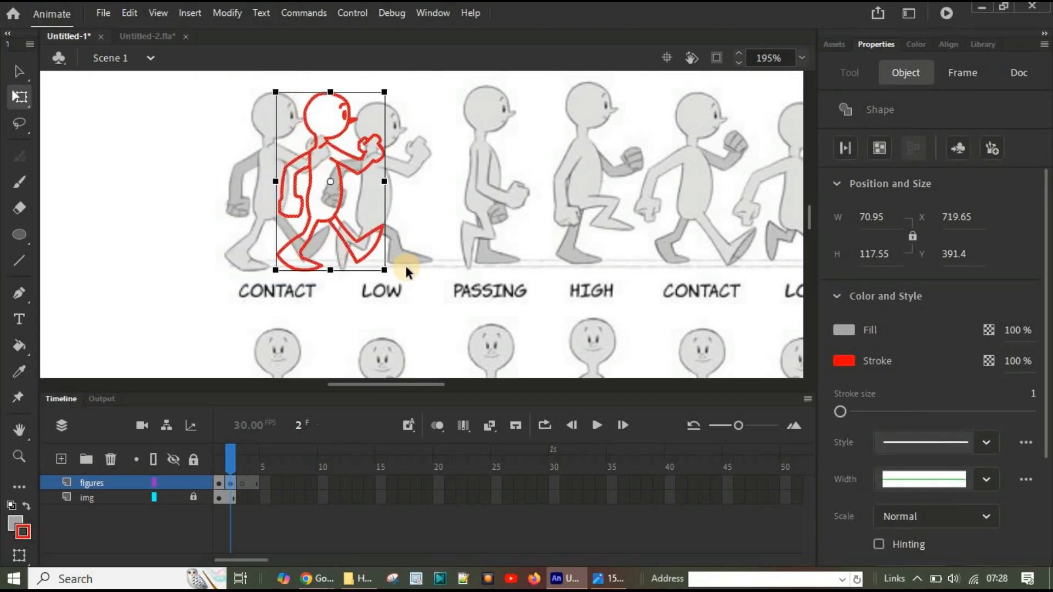
key(Right)
key(Right)
key(Right)
key(Right)
key(Right)
key(Right)
key(Right)
key(Right)
key(Right)
key(Right)
key(Right)
key(Right)
key(Right)
key(Right)
key(Right)
key(Right)
key(Right)
key(Right)
key(Right)
key(Right)
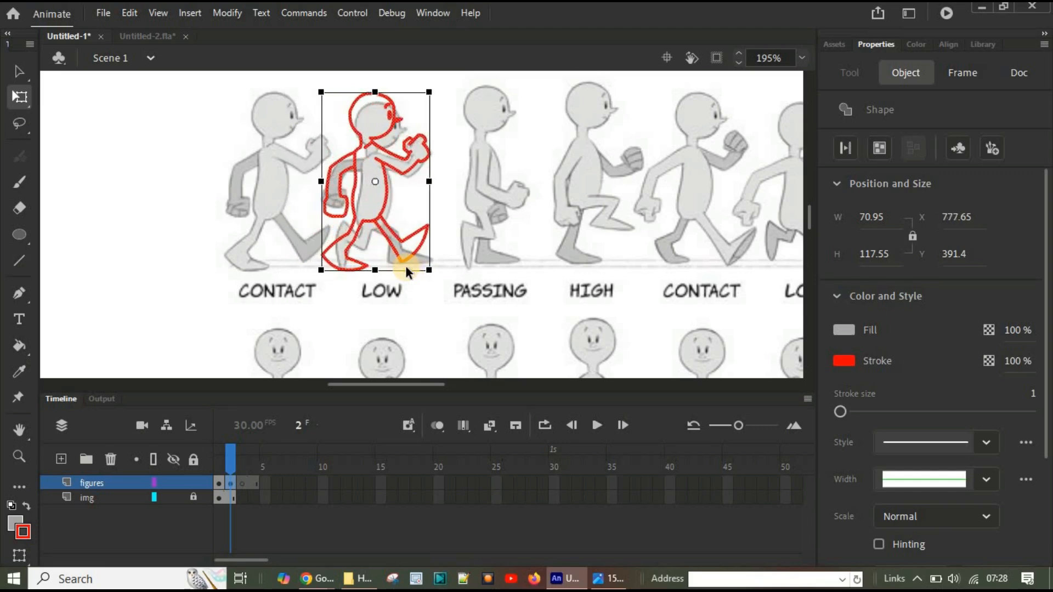
key(Right)
key(Right)
key(Right)
key(Right)
key(Right)
key(Right)
key(Right)
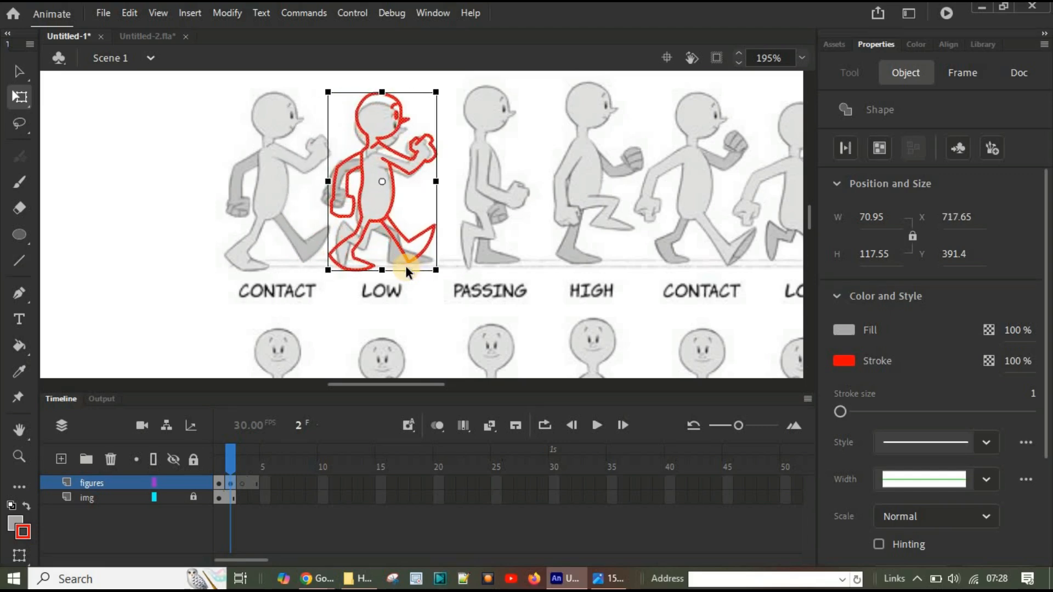
Step: Lower the selected figure to Y 397.9 so its head lines up with the LOW pose's head
key(Down)
key(Down)
key(Down)
key(Down)
key(Down)
key(Down)
key(Down)
key(Down)
key(Down)
key(Down)
key(Down)
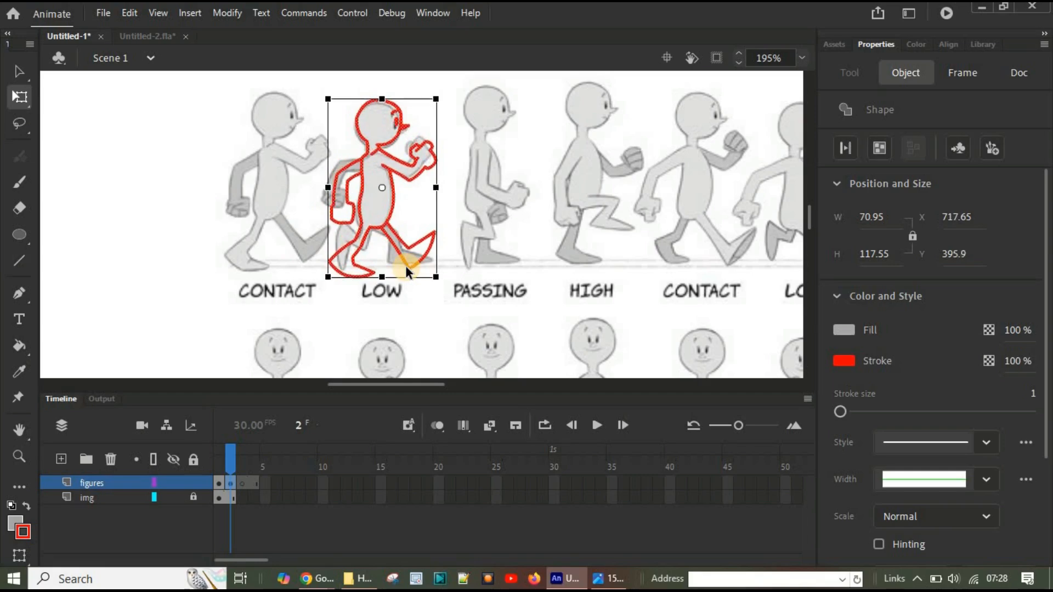
key(Down)
key(Down)
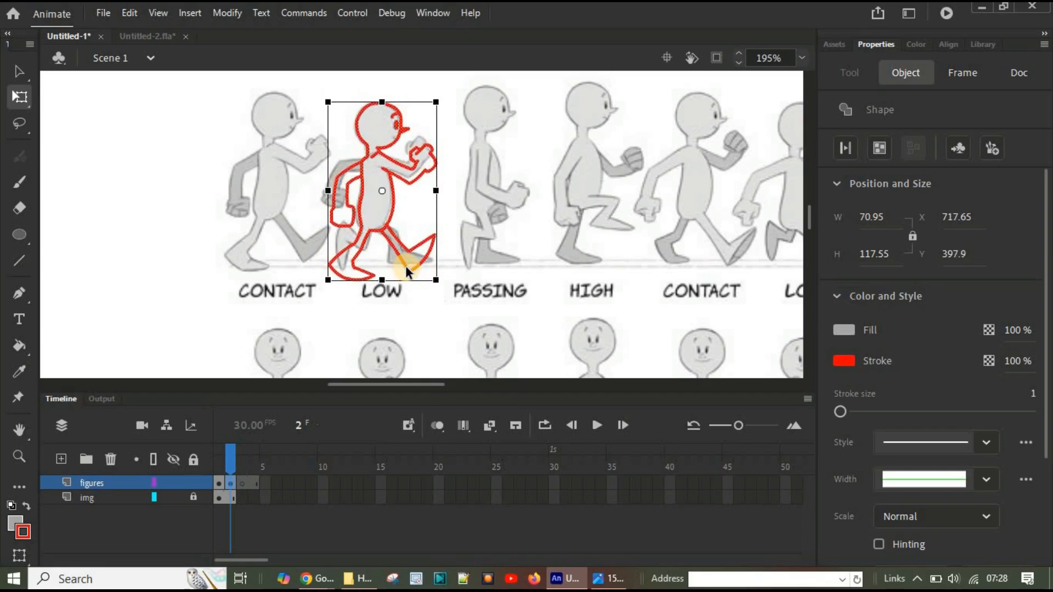
Step: Nudge the whole figure on frame 2 slightly left and up so its head matches the LOW pose's head
click(88, 171)
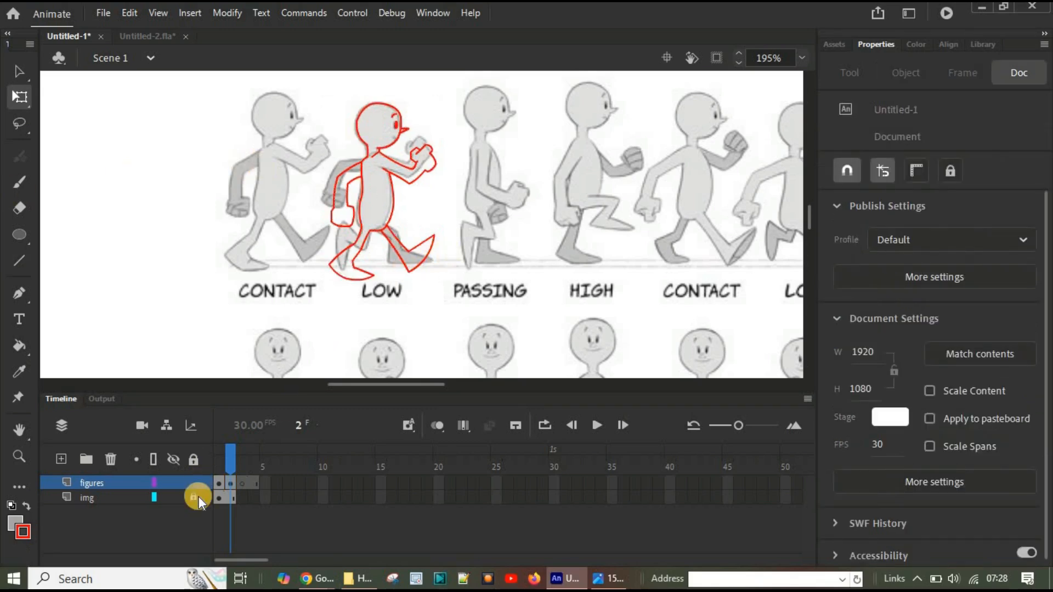
mouse_move(232, 462)
mouse_down()
mouse_move(216, 463)
mouse_move(229, 462)
mouse_up()
scroll(441, 265, up, 1)
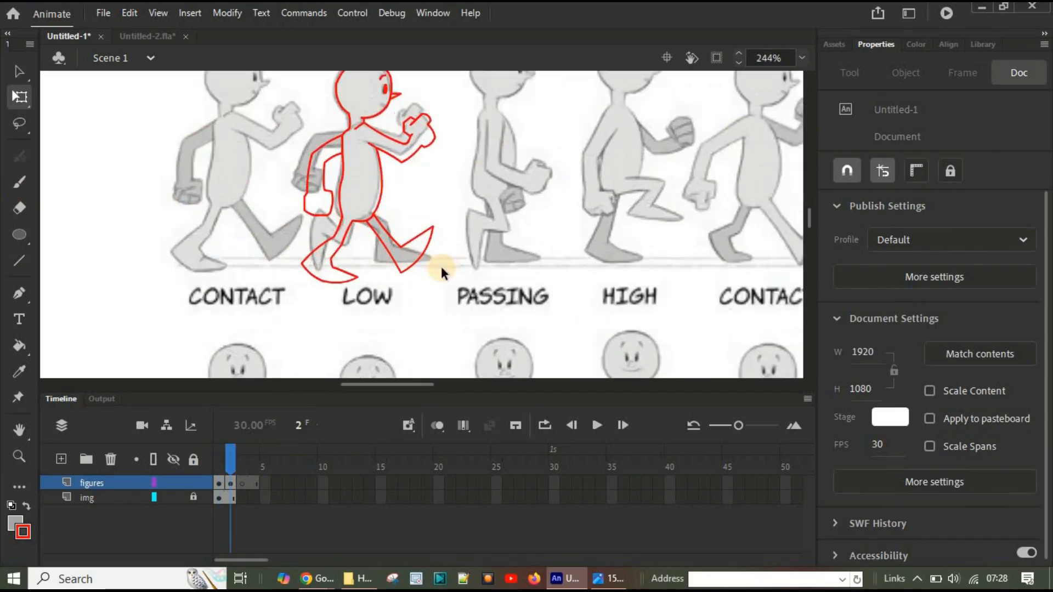
scroll(441, 266, up, 1)
scroll(212, 267, up, 2)
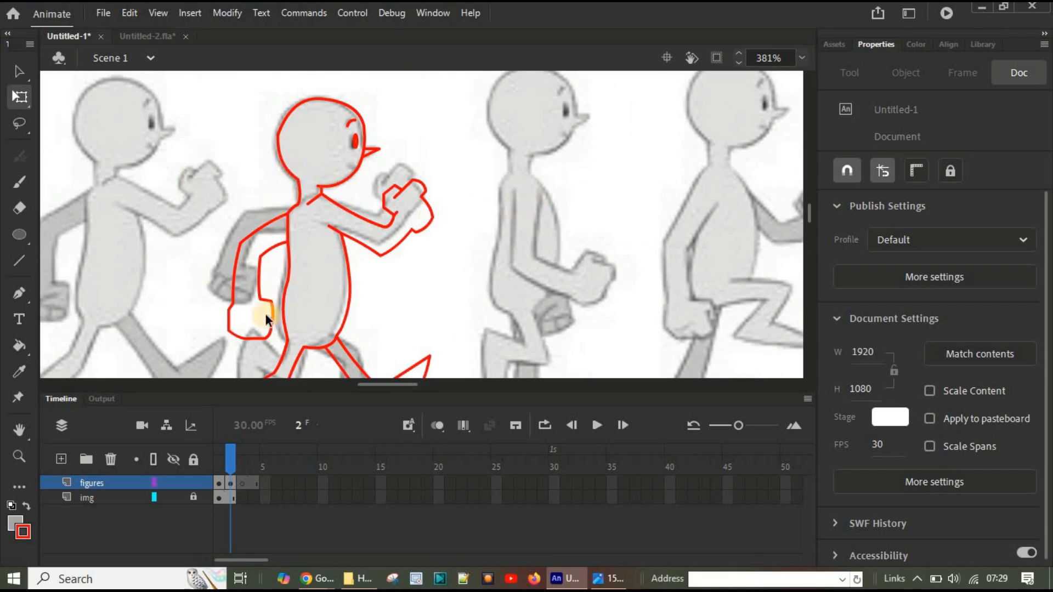
scroll(388, 189, down, 3)
scroll(359, 240, up, 3)
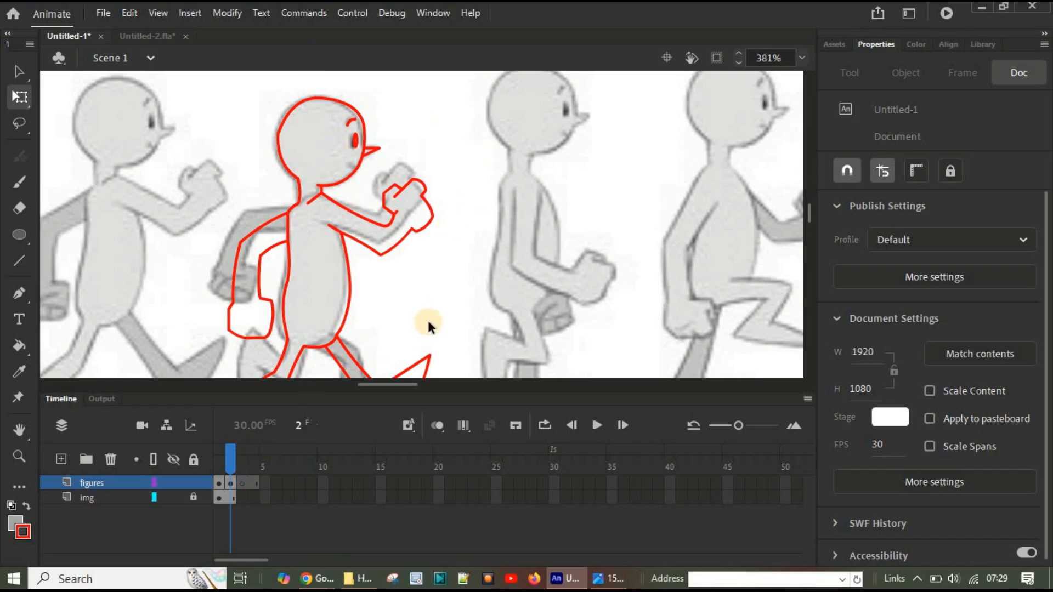
click(229, 481)
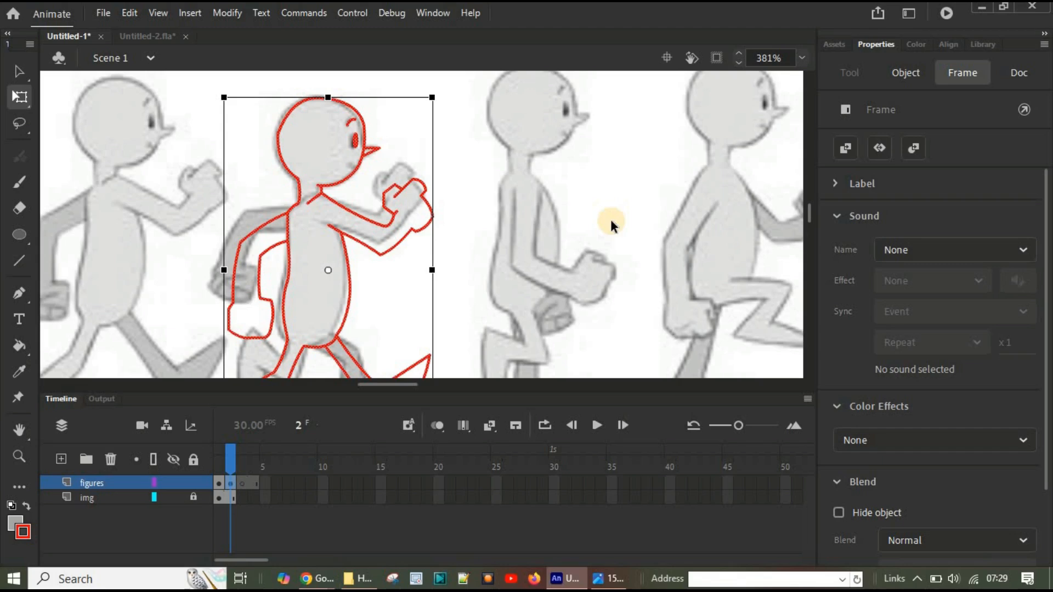
key(Left)
key(Up)
key(Left)
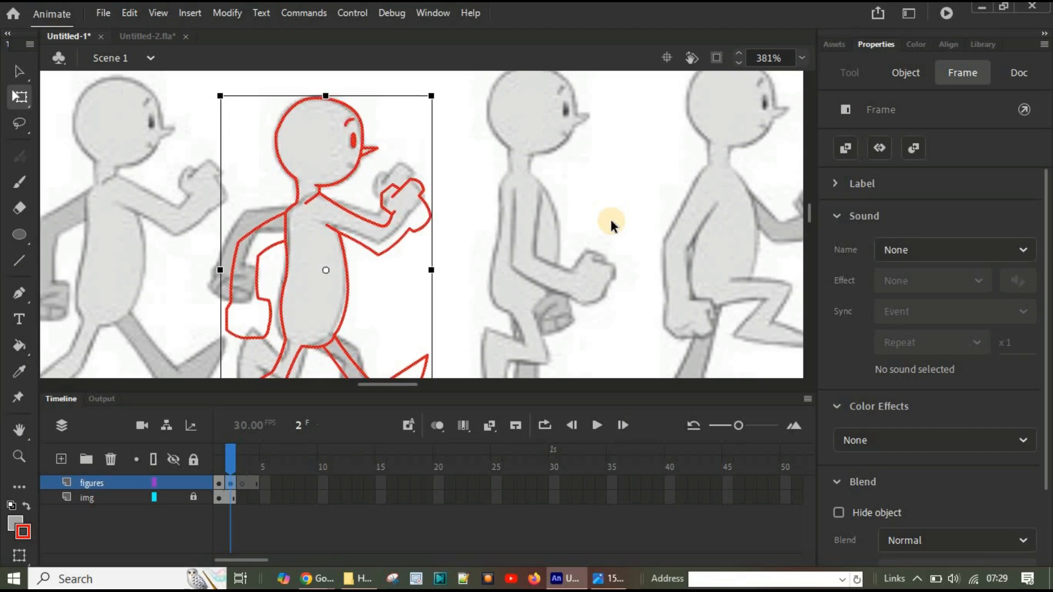
click(621, 214)
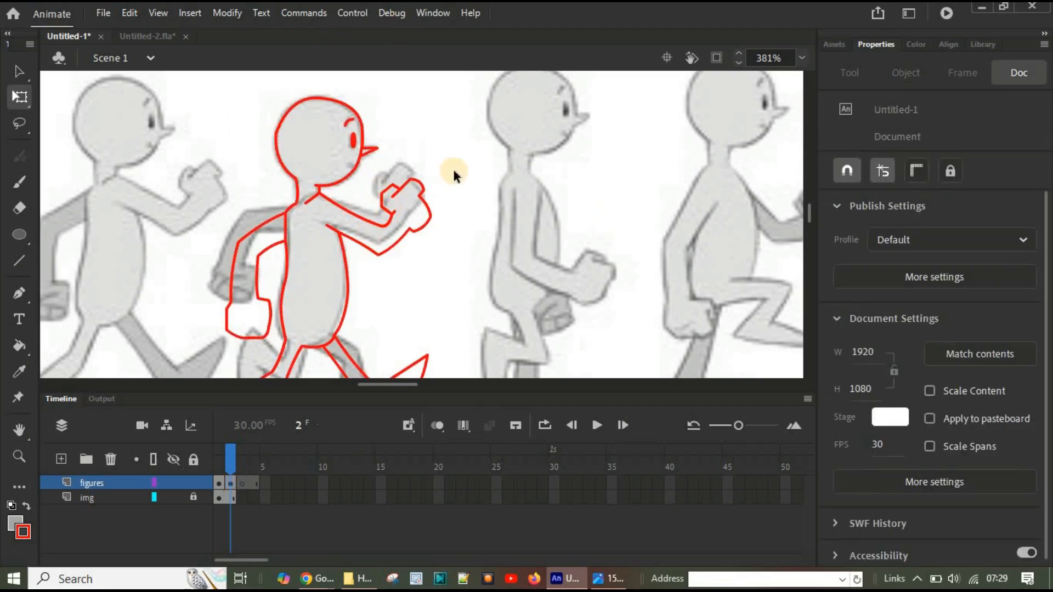
Step: Delete the frame 2 outline below the neck, covering the torso, legs and most of the arms, and keep the head
scroll(481, 219, down, 1)
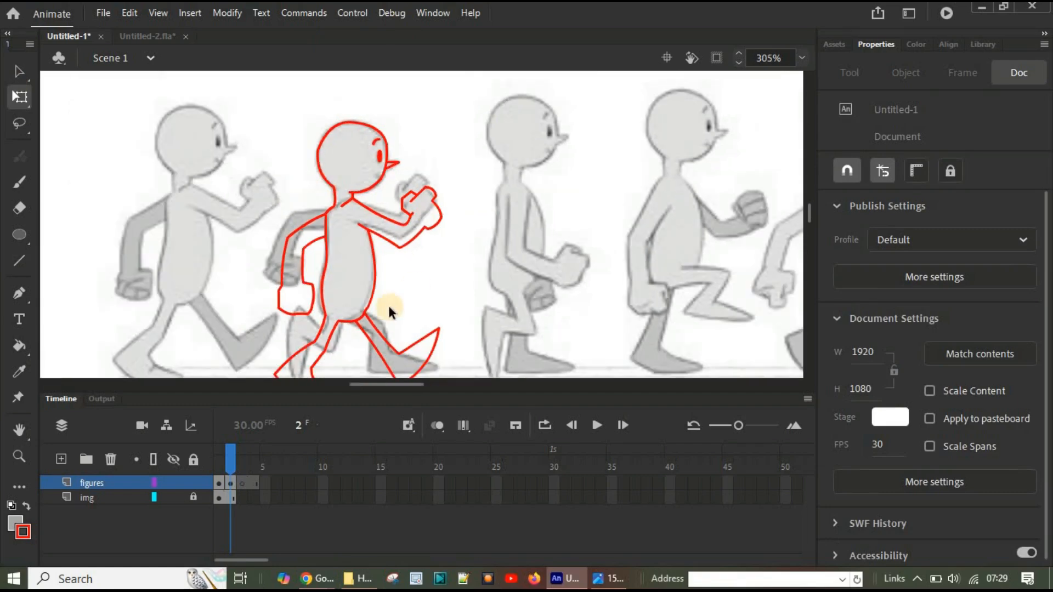
scroll(387, 307, down, 5)
scroll(379, 274, up, 5)
mouse_move(253, 205)
mouse_down()
mouse_move(477, 221)
mouse_move(501, 212)
mouse_up()
click(400, 282)
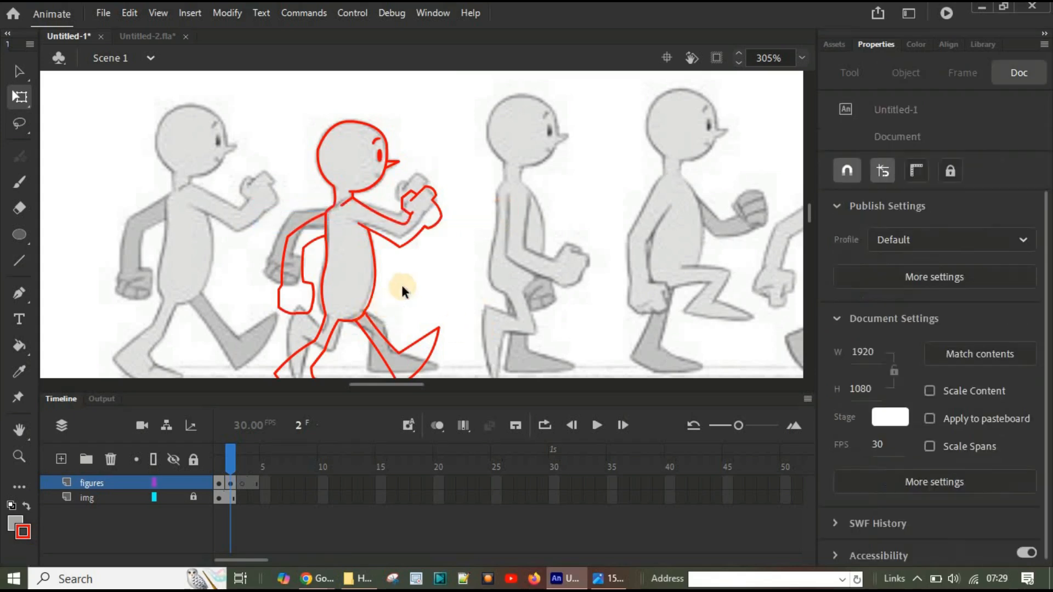
scroll(403, 270, down, 1)
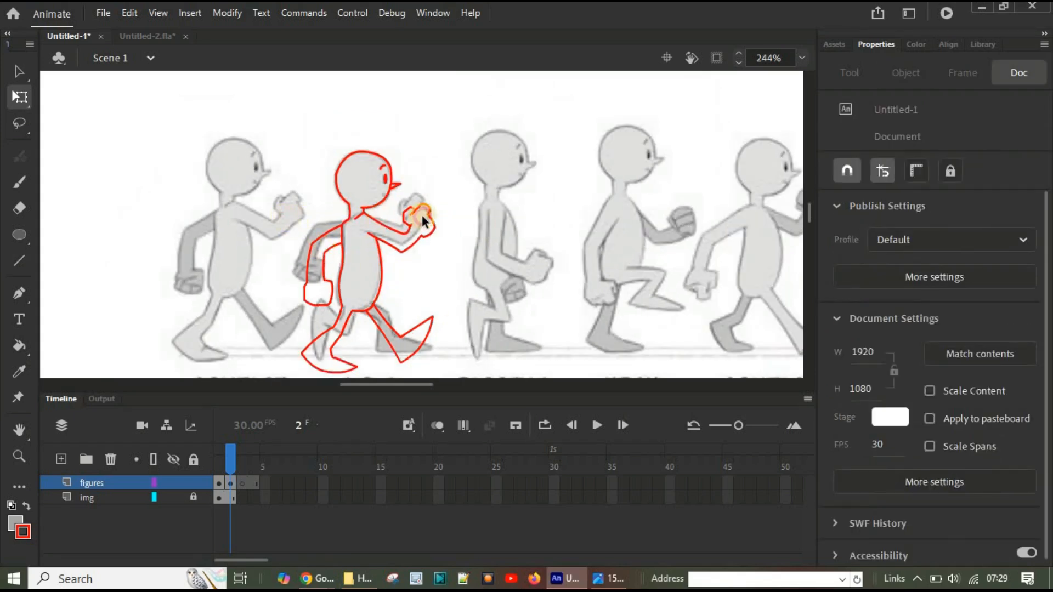
mouse_move(472, 323)
mouse_down()
mouse_move(479, 376)
mouse_move(489, 372)
mouse_up()
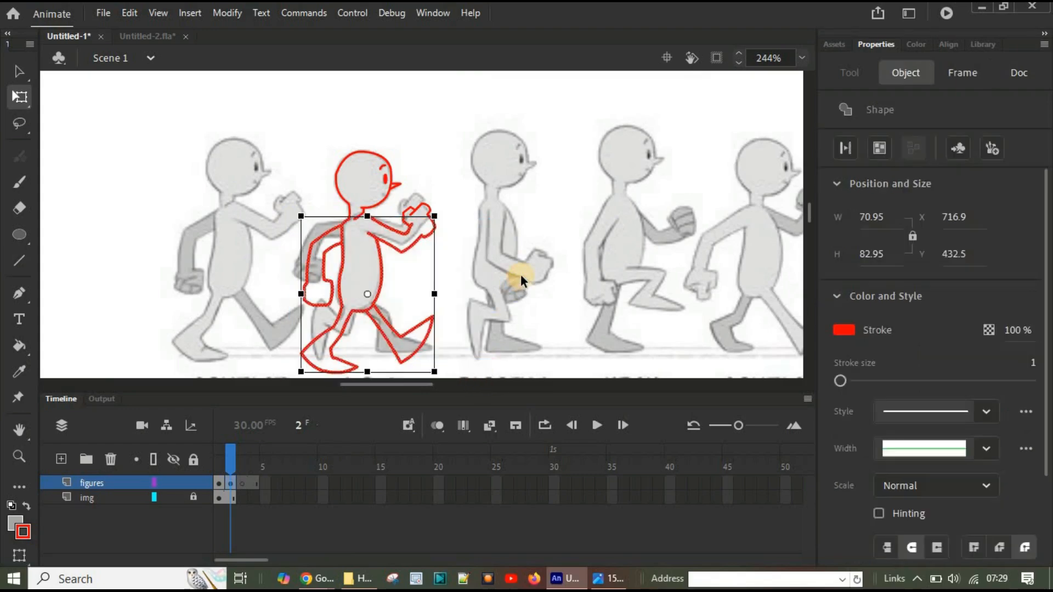
key(Delete)
Step: Delete the leftover hand strokes beside the head and the small shoulder strokes under the neck
scroll(412, 284, up, 3)
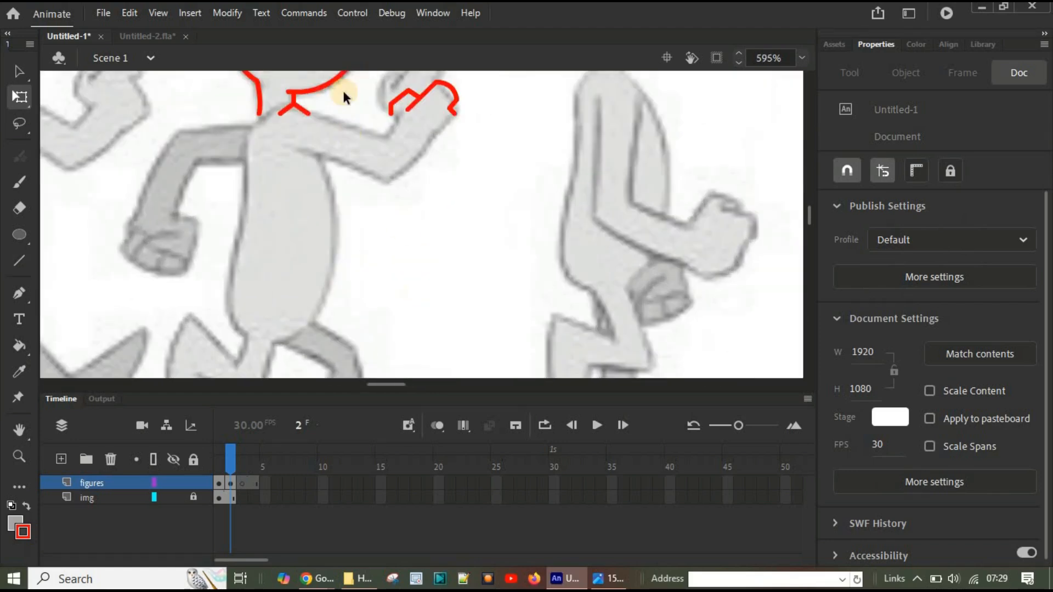
mouse_move(372, 88)
mouse_down()
mouse_move(478, 94)
mouse_move(494, 126)
mouse_up()
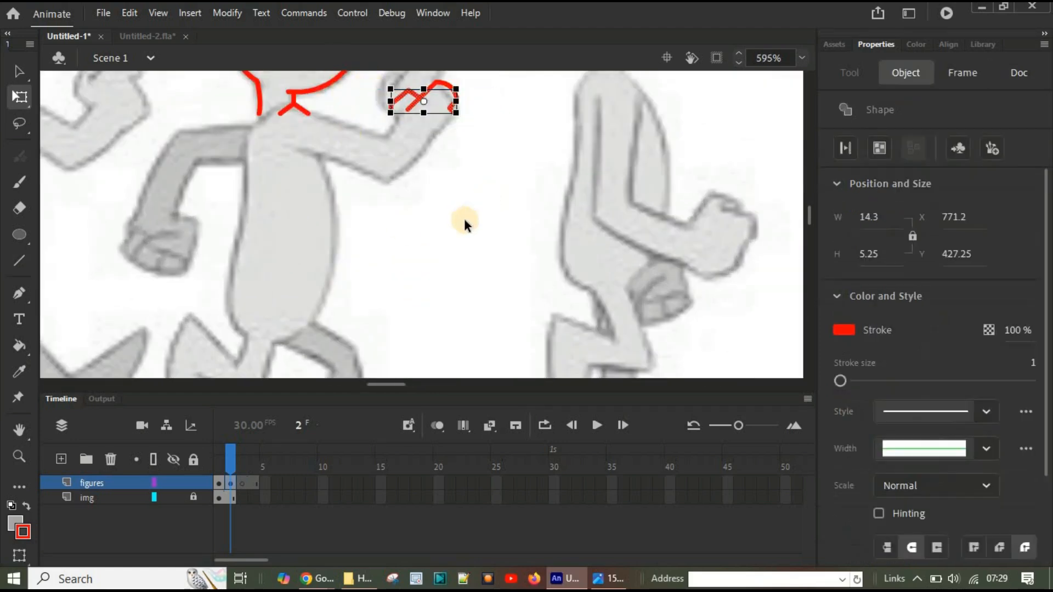
scroll(464, 219, up, 3)
click(383, 229)
drag(375, 218, 514, 317)
key(Delete)
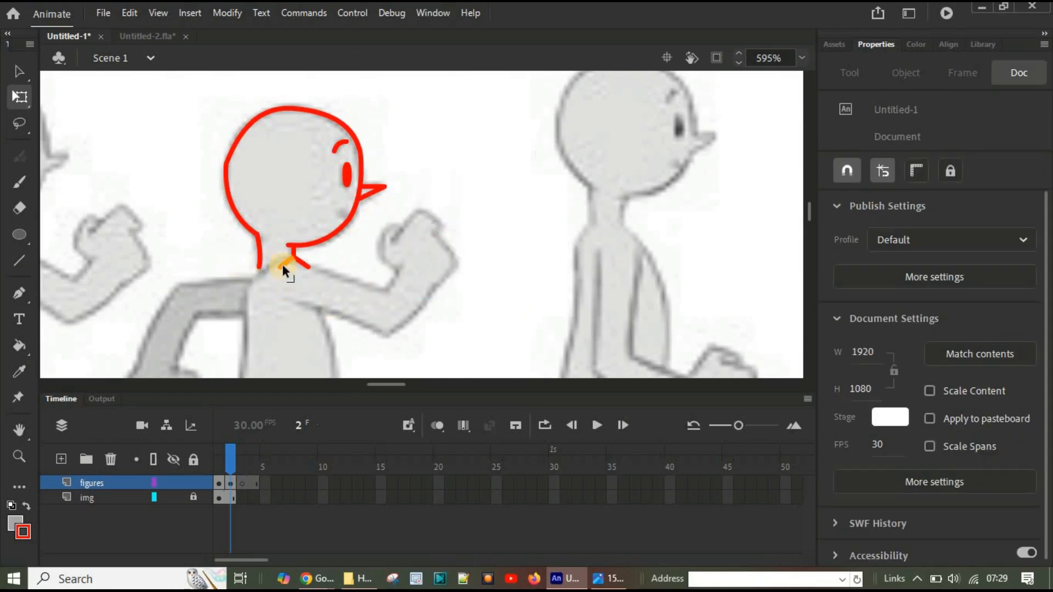
drag(272, 252, 331, 272)
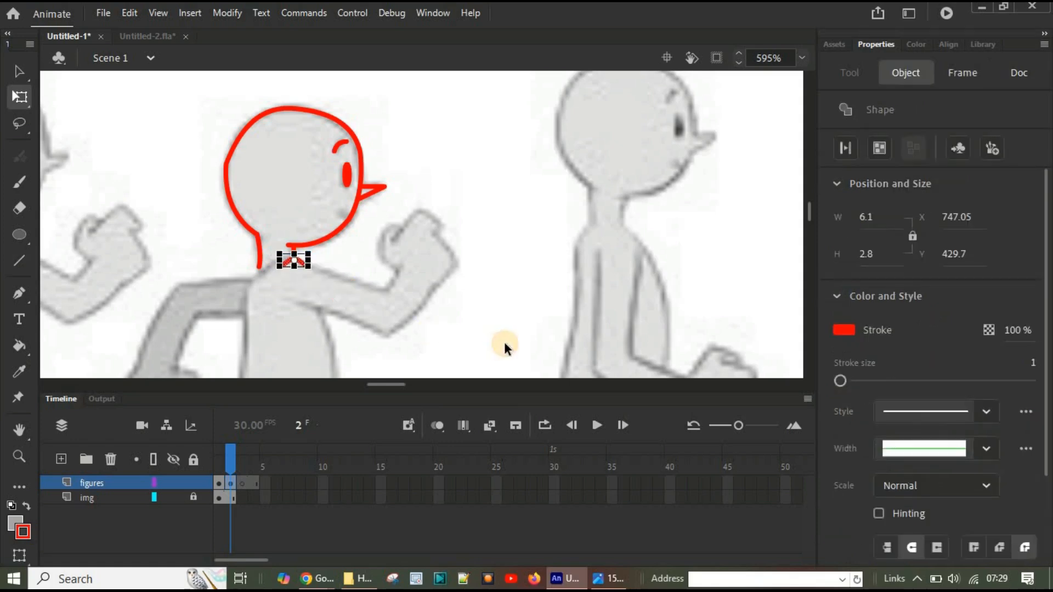
key(Delete)
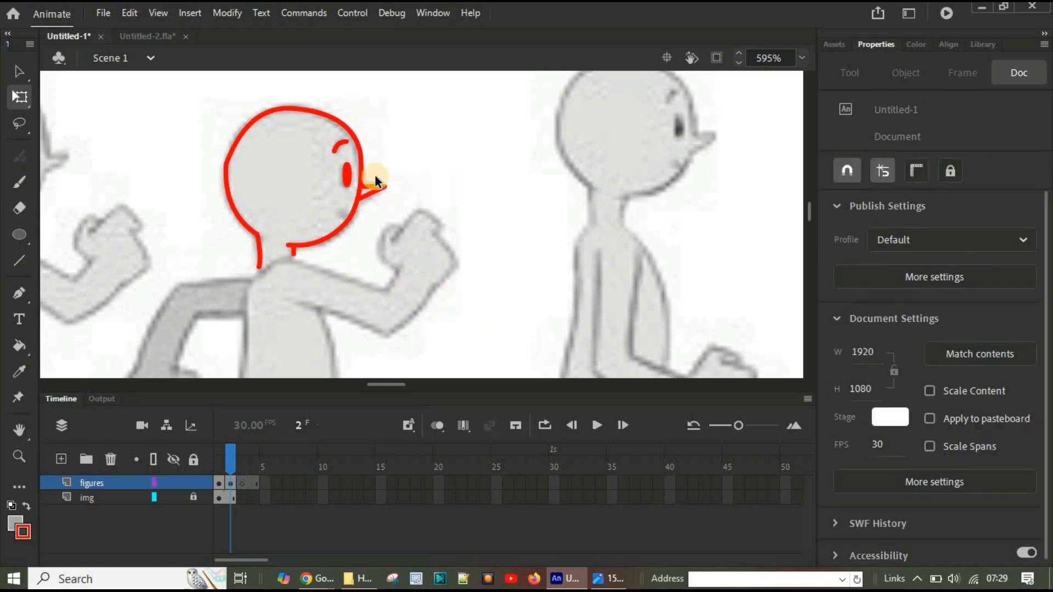
Step: With the Line tool, draw the LOW pose's shoulder line from the top of the back arm up to the front of the neck
scroll(378, 179, down, 1)
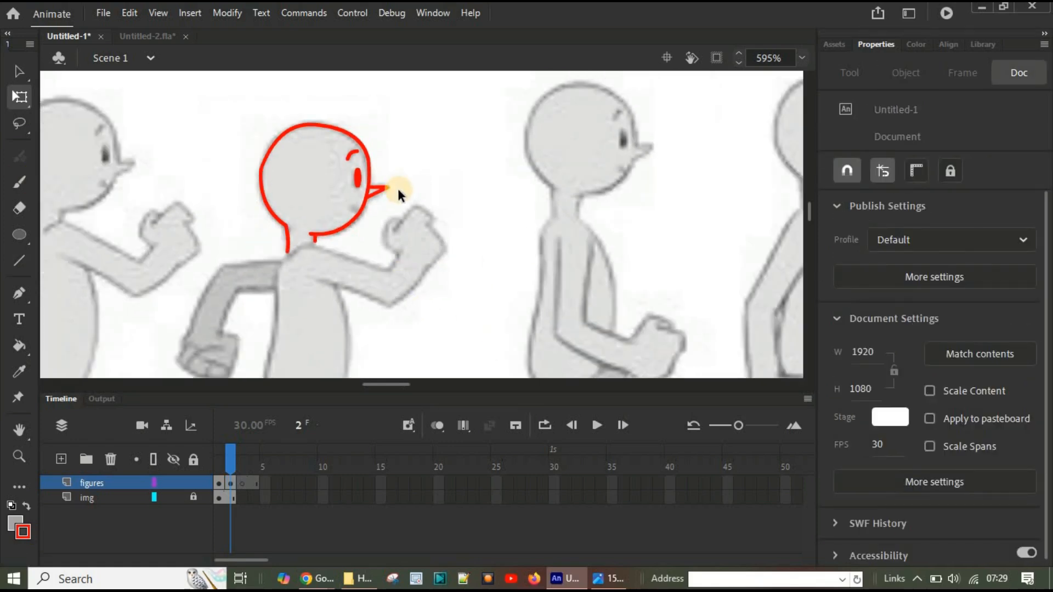
click(27, 259)
scroll(300, 206, down, 3)
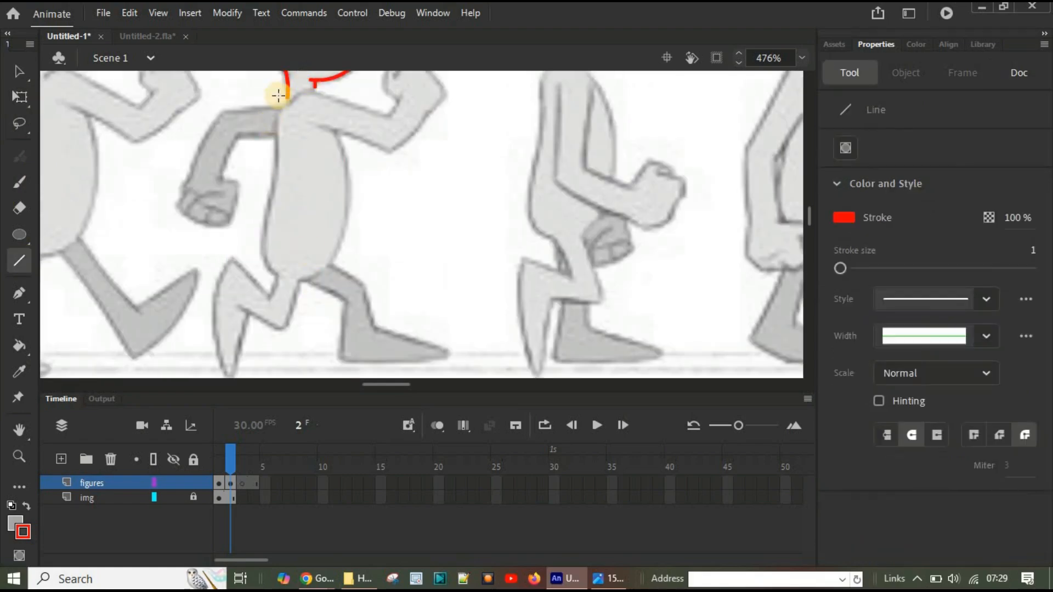
drag(278, 114, 304, 91)
key(ctrl+z)
ctrl+scroll(330, 261, up, 2)
scroll(330, 252, up, 3)
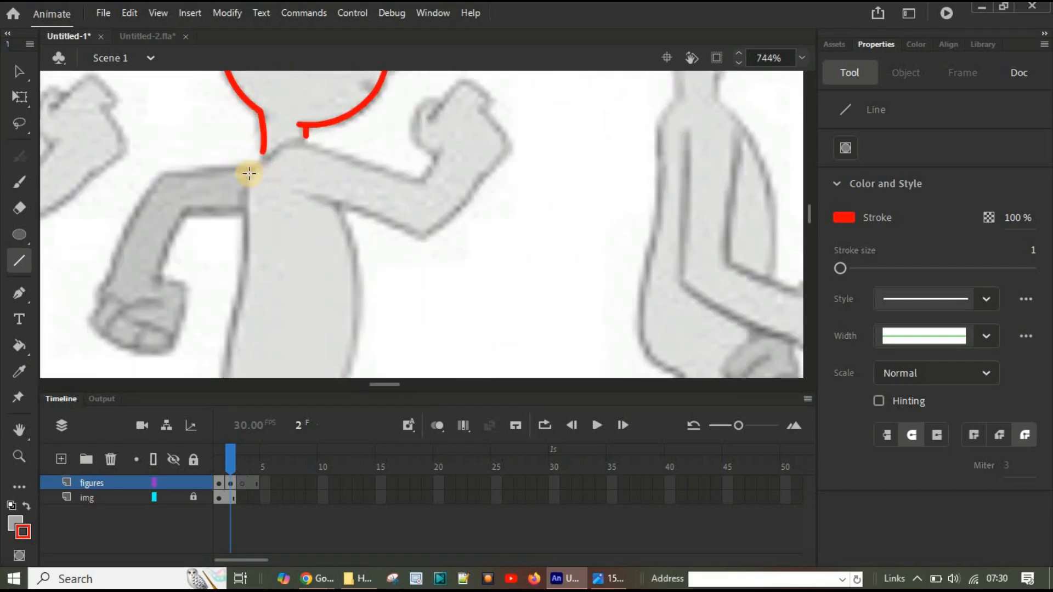
drag(244, 172, 293, 139)
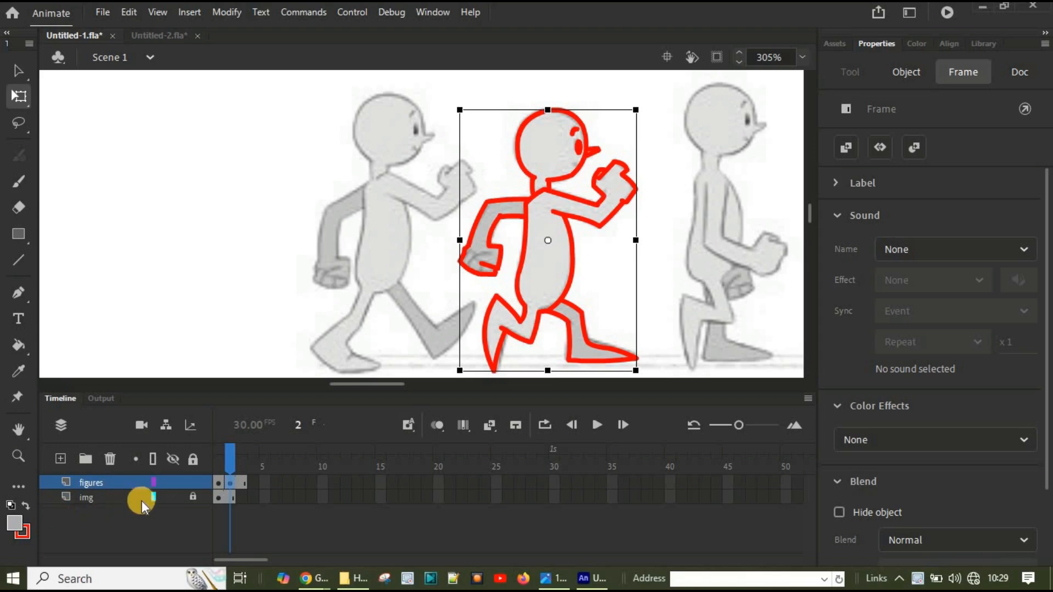
Step: Hide the img layer and deselect the figure to inspect the traced LOW outline by itself
click(175, 498)
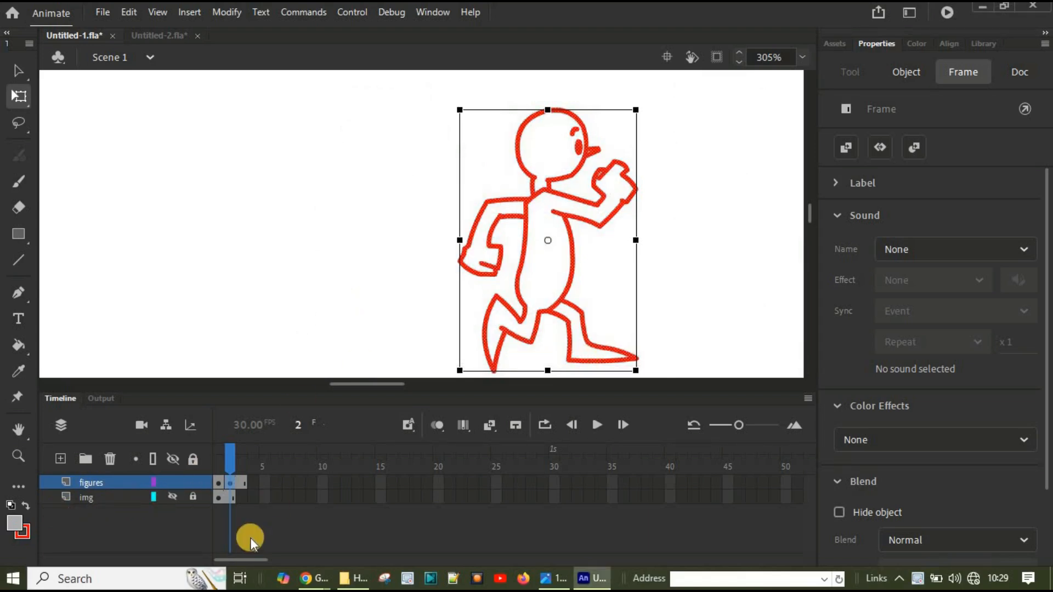
click(548, 158)
click(684, 194)
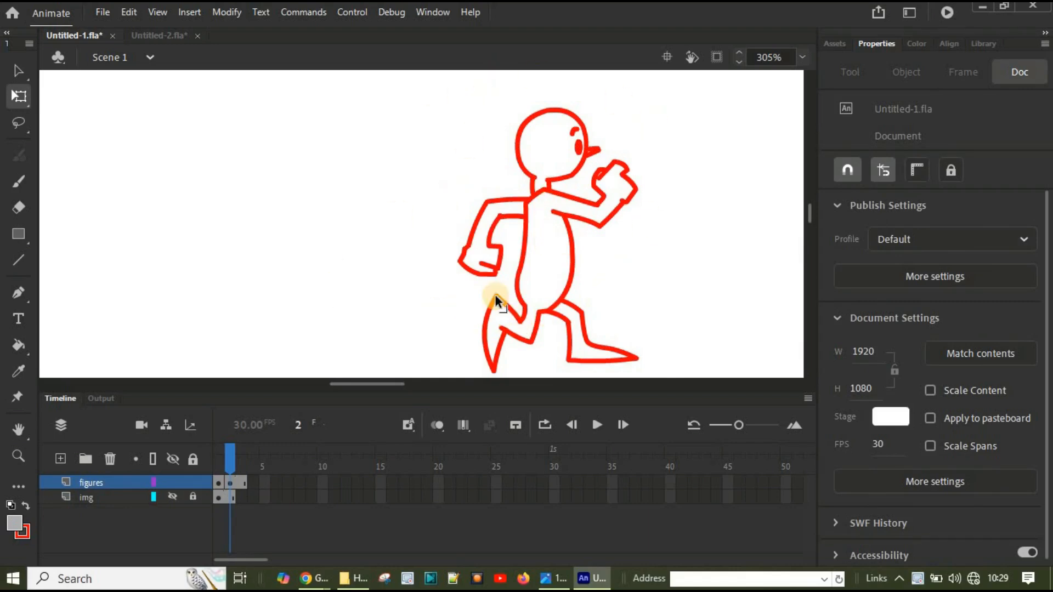
Step: Turn on onion skinning to compare the CONTACT and LOW outlines, and show the img layer again
click(434, 428)
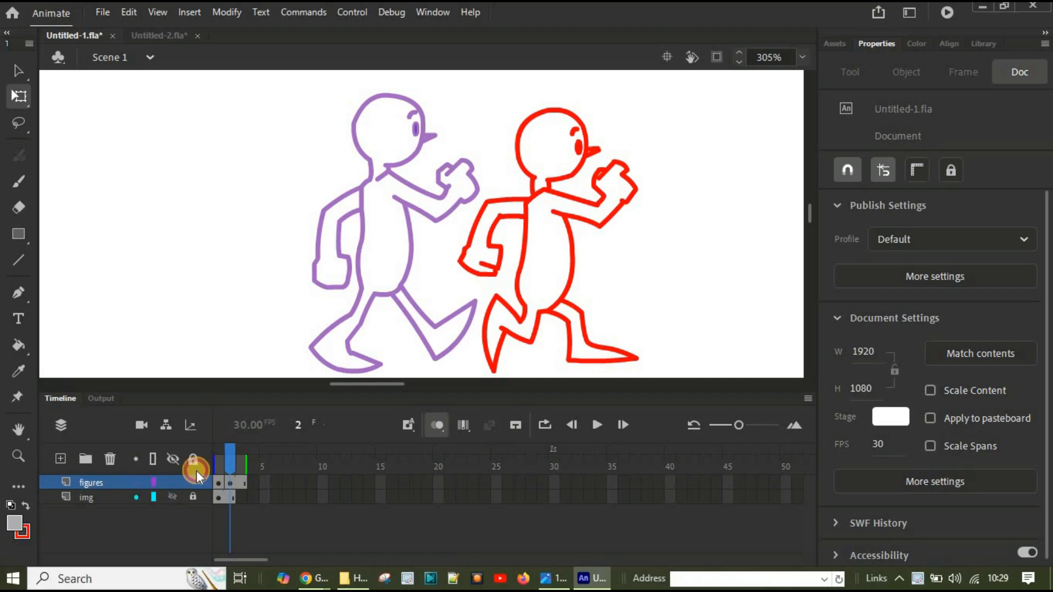
click(173, 496)
scroll(652, 289, down, 1)
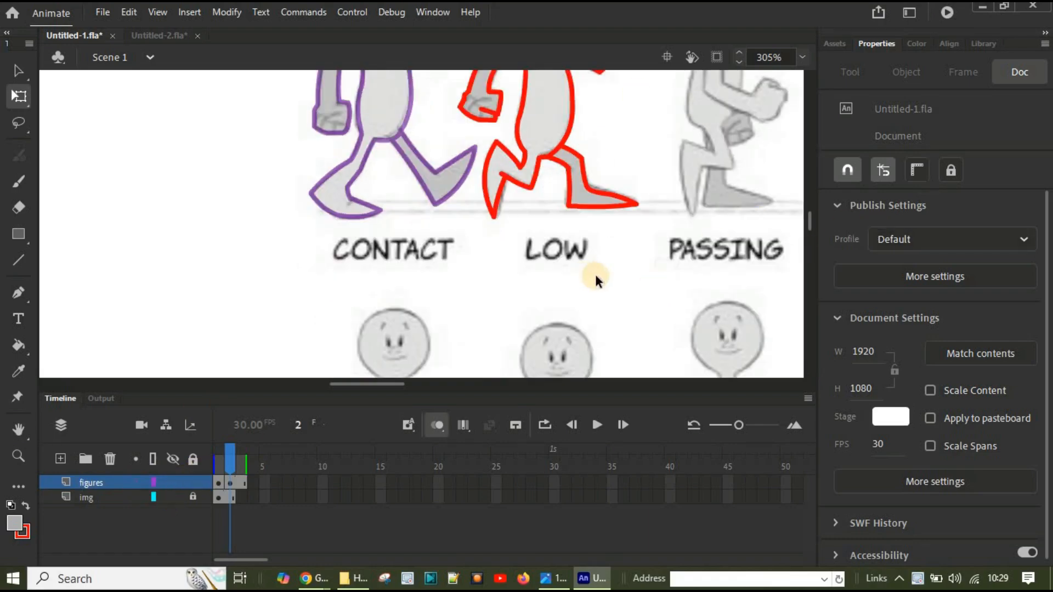
scroll(595, 274, up, 1)
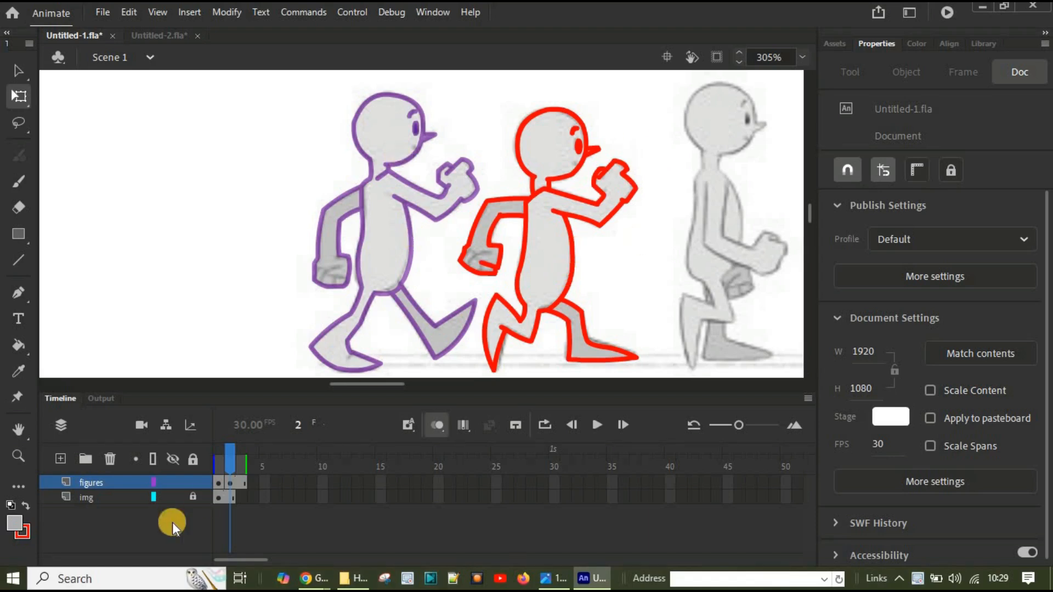
Step: Insert a frame at frame 3 of the figures layer
right_click(241, 485)
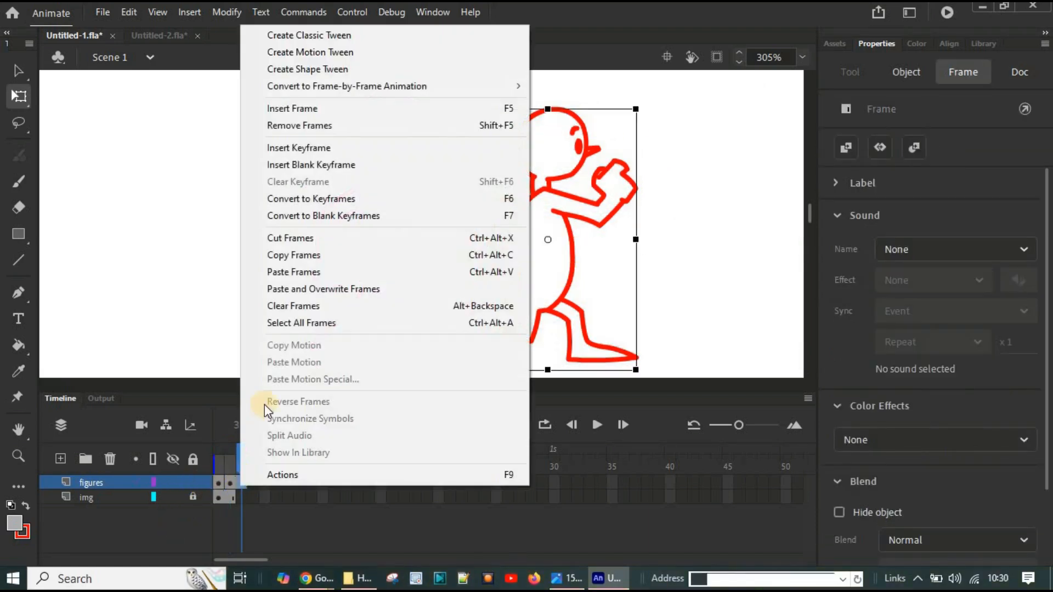
click(320, 108)
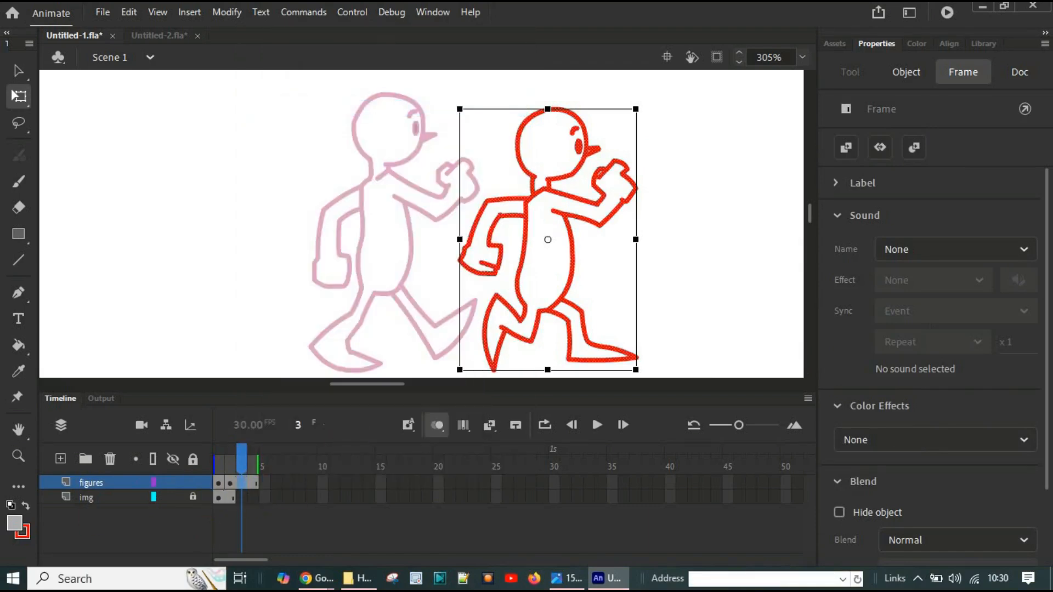
Step: Unlock the img layer and insert a frame at frame 20 so the reference image extends that far
click(436, 497)
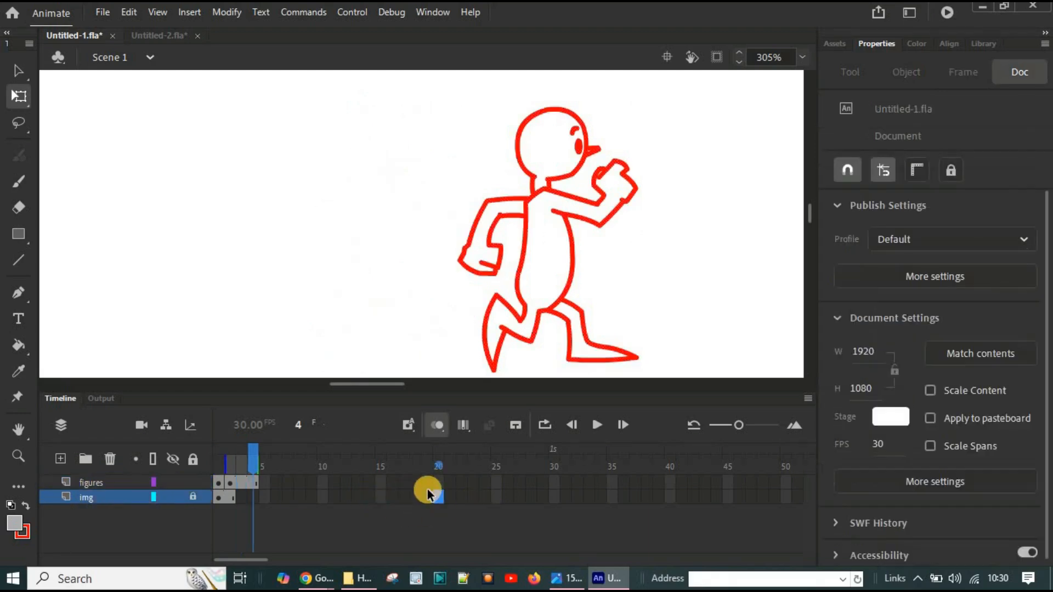
click(190, 498)
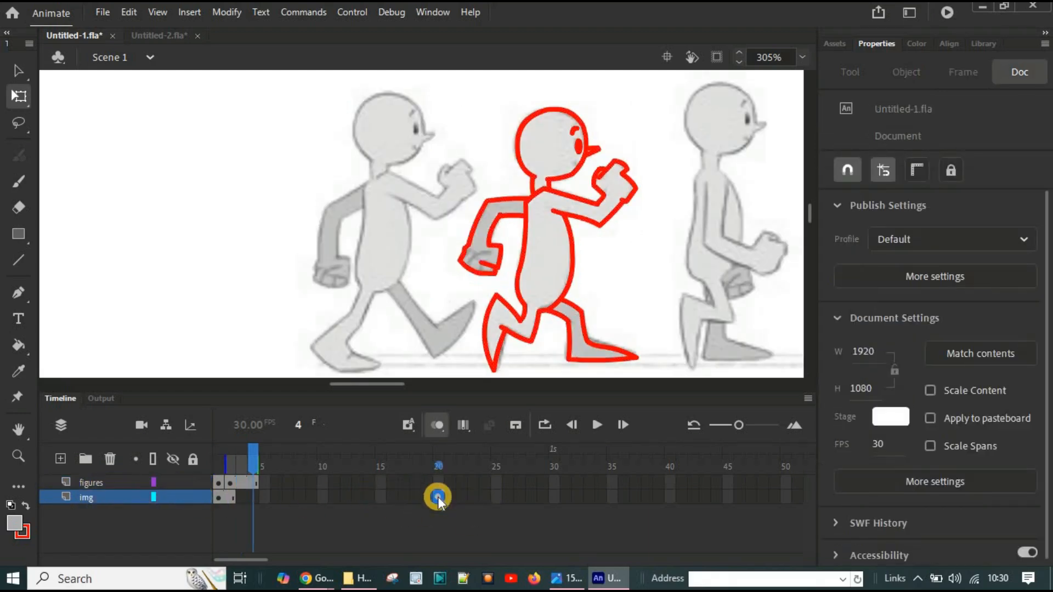
right_click(437, 498)
click(464, 115)
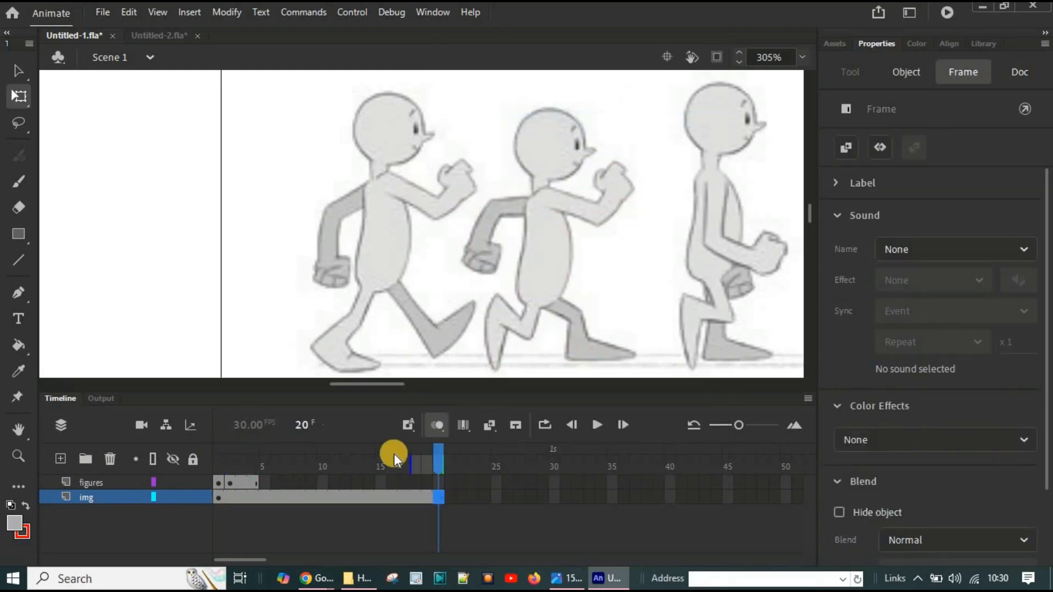
Step: Dismiss the two Chrome notifications and convert frame 3 of the figures layer to a keyframe
click(240, 452)
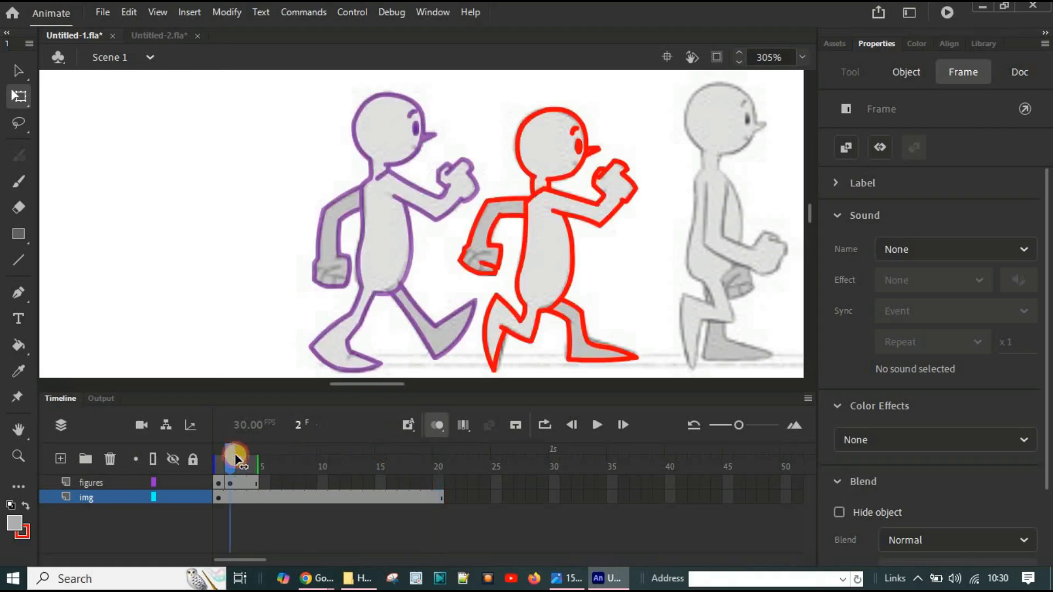
click(83, 483)
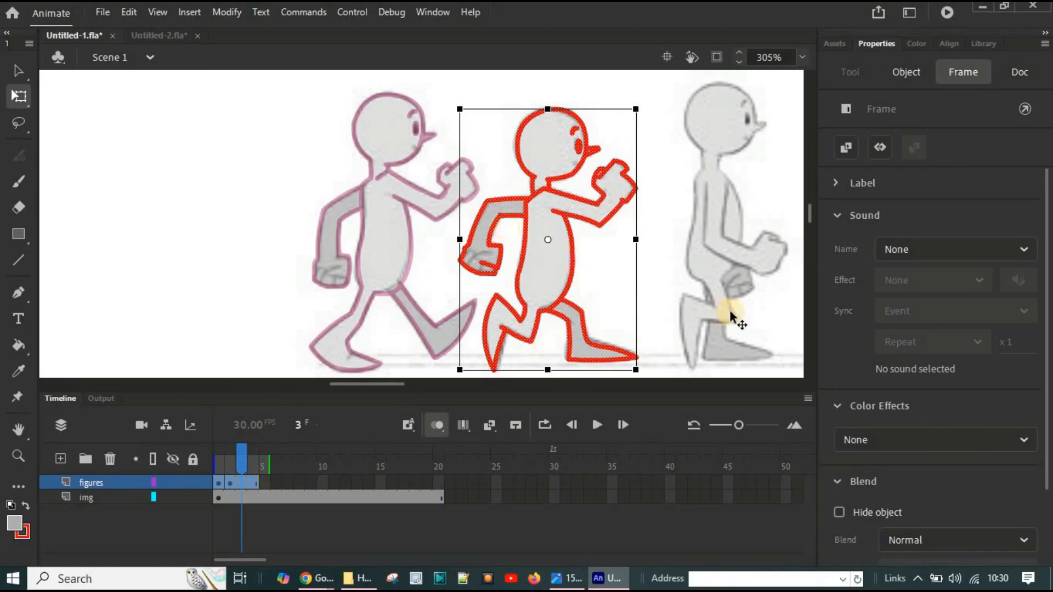
drag(373, 380, 400, 377)
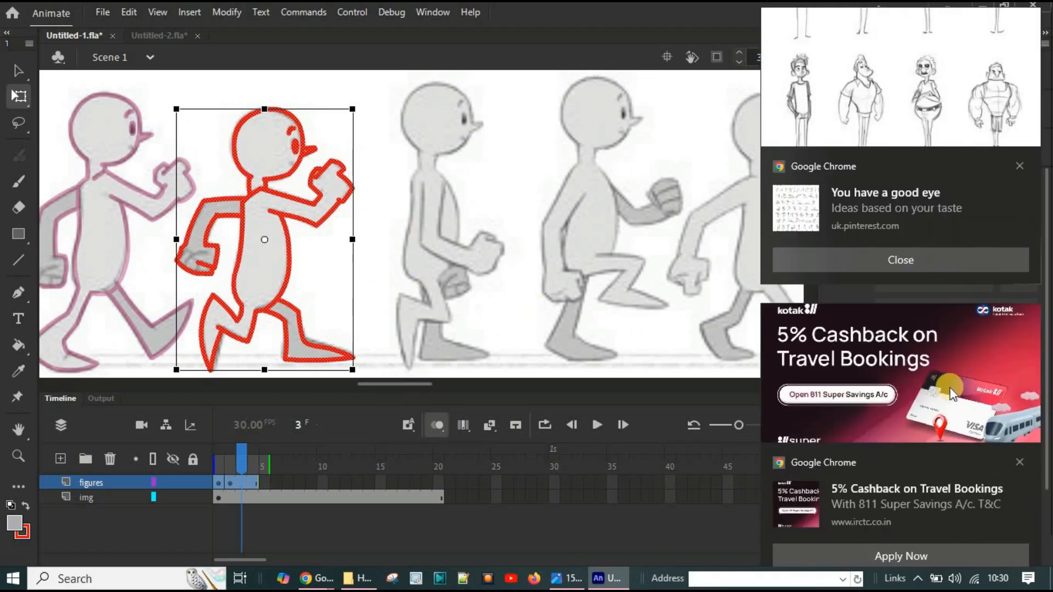
click(1021, 165)
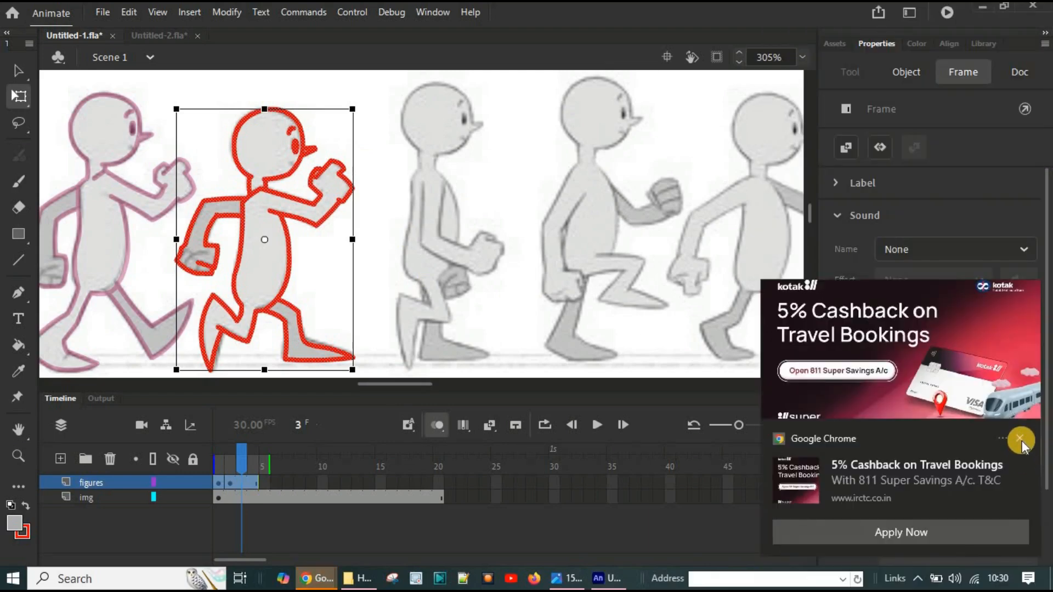
click(1022, 437)
key(F6)
Step: Move the copied figure outline on frame 3 across and up until its head sits on the PASSING reference pose's head
key(Right)
key(Right)
key(Right)
key(Right)
key(Right)
key(Right)
key(Right)
key(Right)
key(Right)
key(Right)
key(Right)
key(Right)
key(Right)
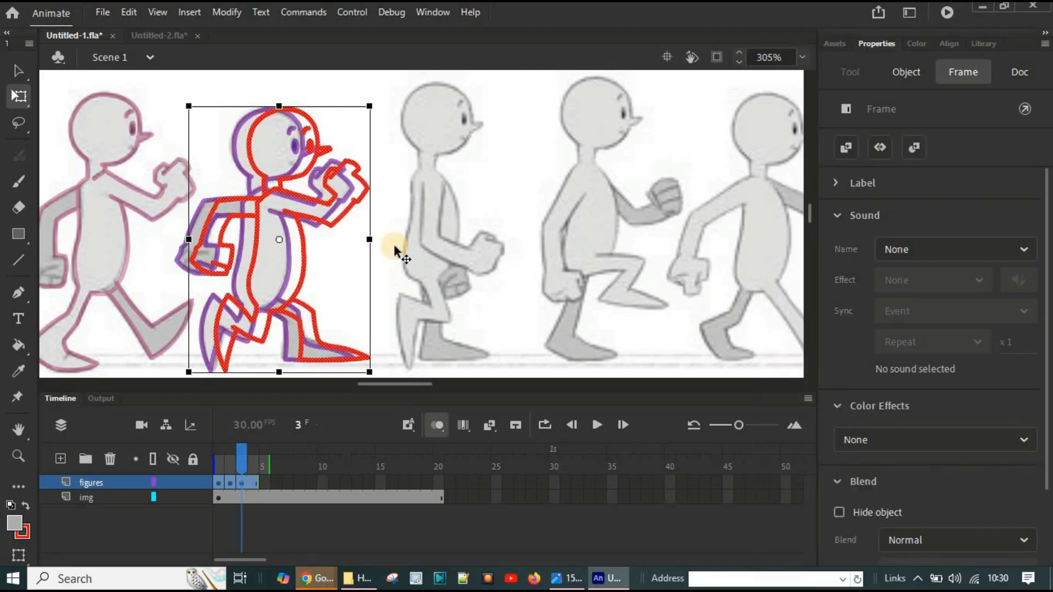
key(Right)
key(Right)
key(Right)
key(Right)
key(Right)
key(Right)
key(Right)
key(Right)
key(Right)
key(Right)
key(Right)
key(Right)
key(Right)
key(Right)
key(Right)
key(Right)
key(Right)
key(Right)
key(Right)
key(Right)
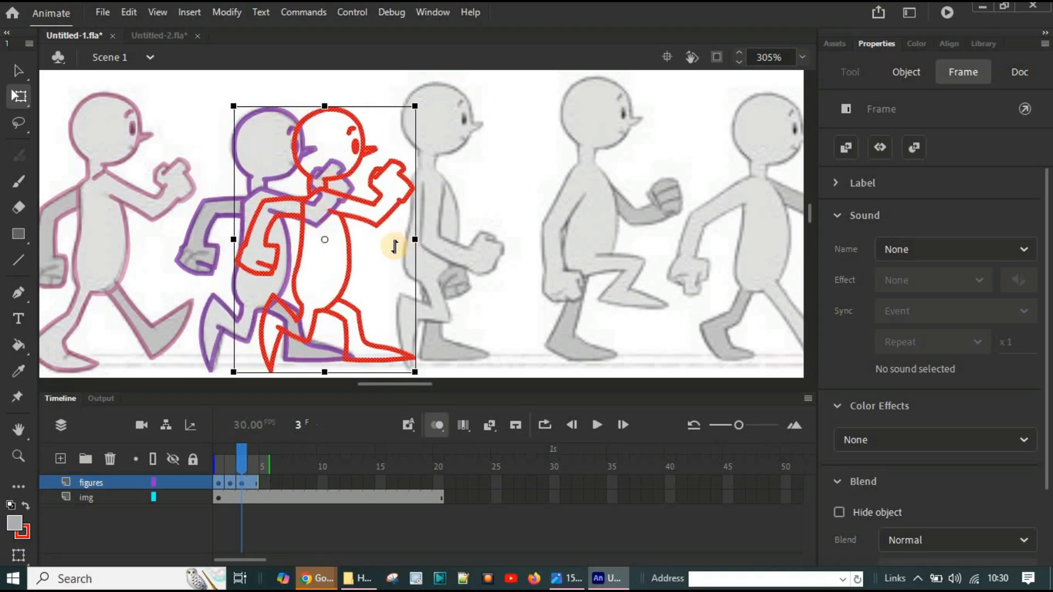
key(Right)
key(Right)
key(Right)
key(Right)
key(Right)
key(Right)
key(Right)
key(Right)
key(Right)
key(Right)
key(Right)
key(Right)
key(Right)
key(Right)
key(Right)
key(Right)
key(Right)
key(Right)
key(Right)
key(Right)
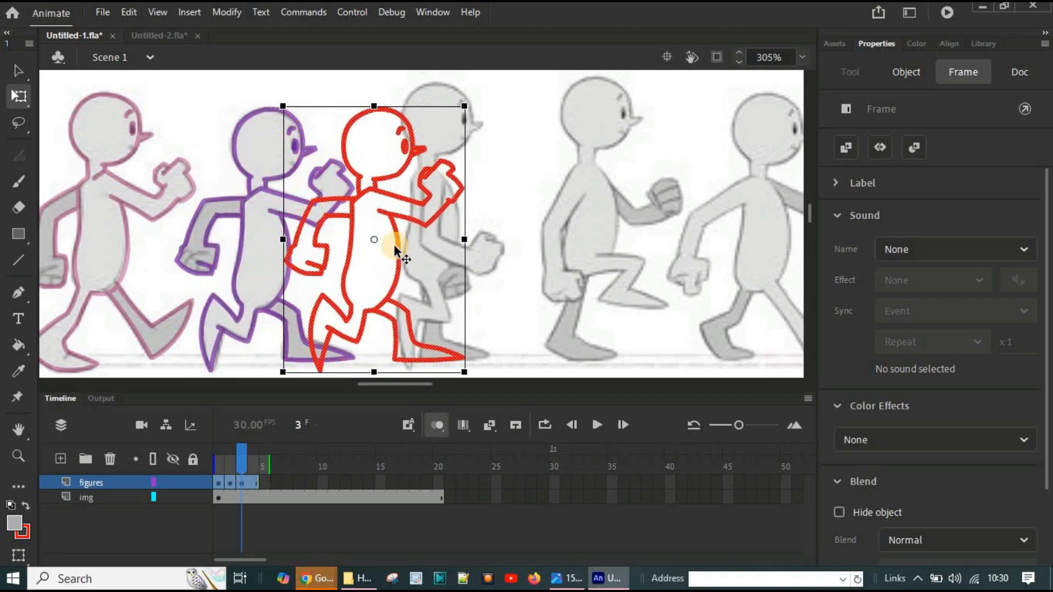
key(Right)
key(Right)
key(Right)
key(Right)
key(Right)
key(Right)
key(Right)
key(Right)
key(Right)
key(Right)
key(Right)
key(Right)
key(Right)
key(Right)
key(Right)
key(Right)
key(Right)
key(Right)
key(Right)
key(Right)
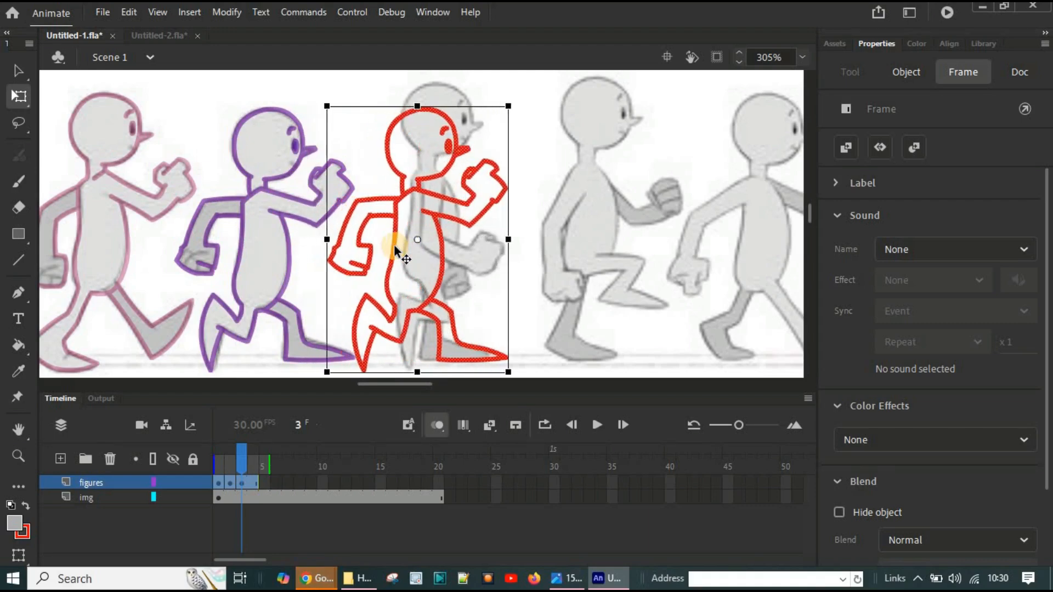
key(Right)
key(Up)
key(Up)
key(Up)
key(Up)
key(Up)
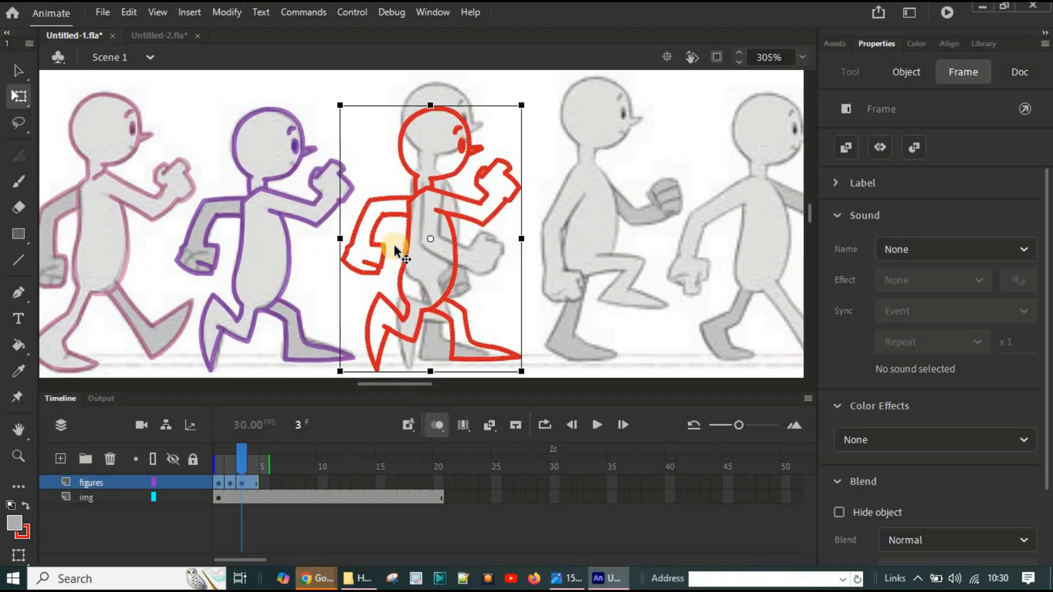
key(Up)
key(Up)
key(Up)
key(Up)
key(Up)
key(Up)
key(Up)
key(Up)
key(Up)
key(Up)
key(Right)
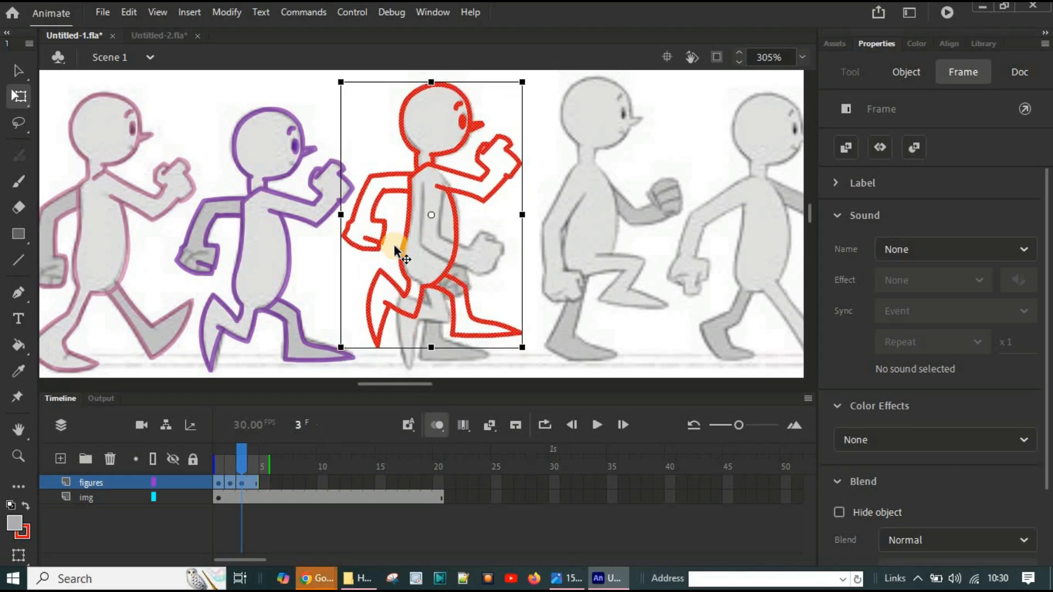
key(Up)
key(Right)
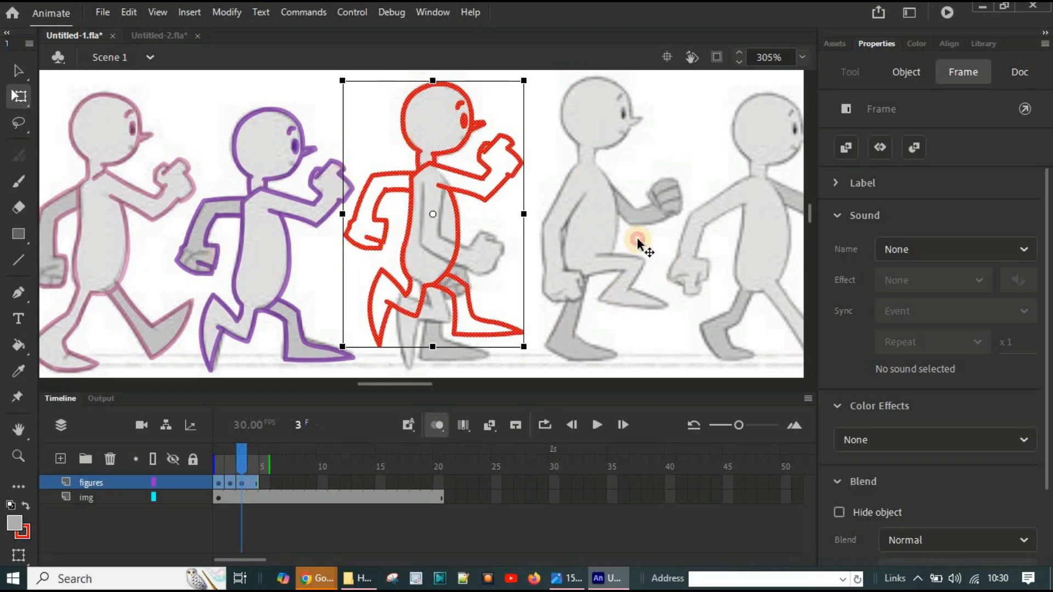
Step: Turn off onion skinning and scrub between frames 2 and 3 to compare the LOW outline with its moved copy
click(140, 501)
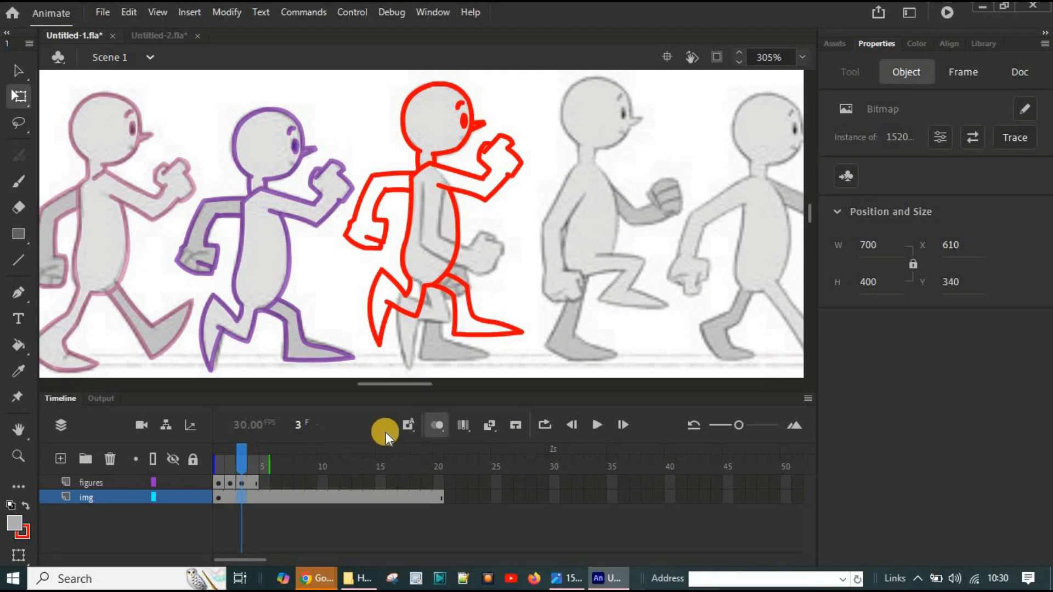
click(433, 426)
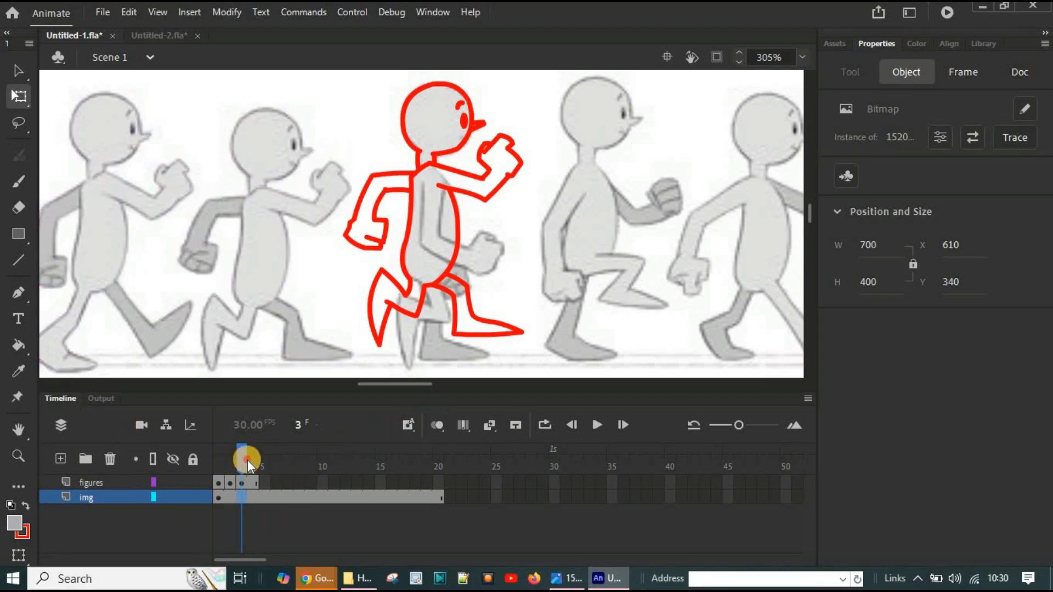
drag(245, 459, 230, 459)
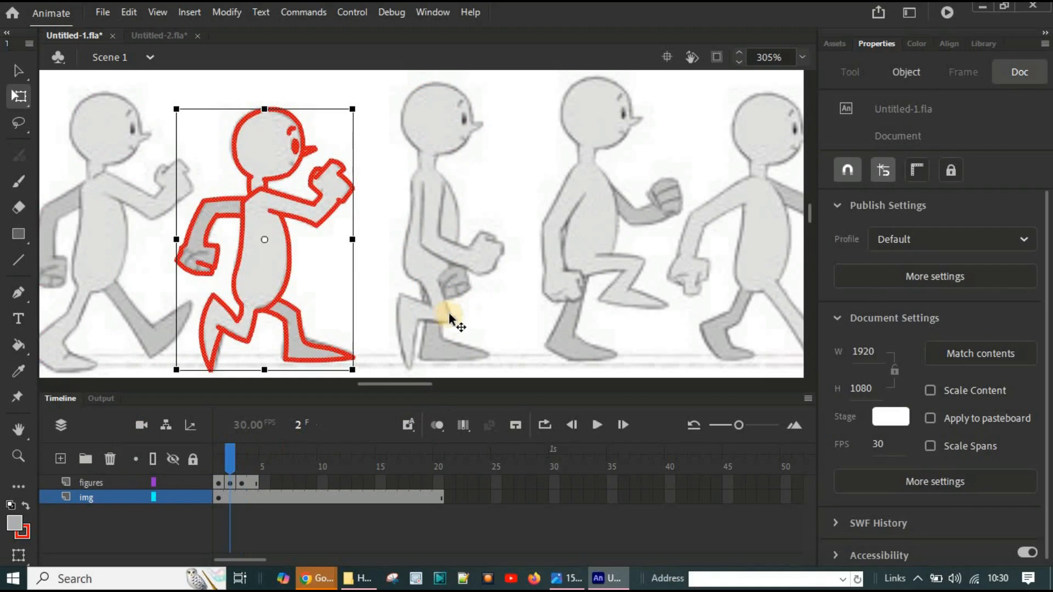
click(486, 324)
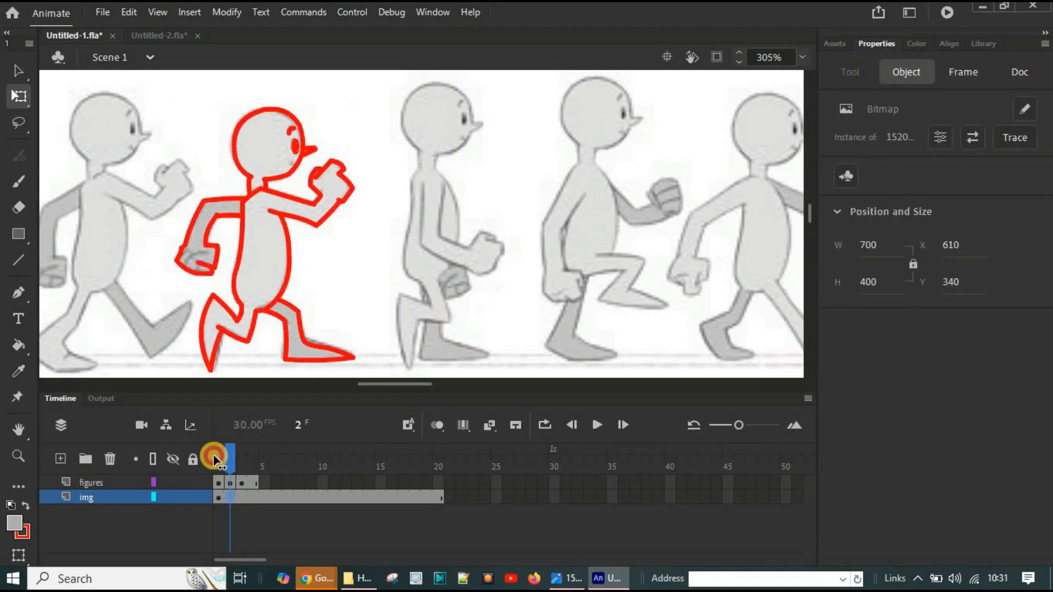
drag(214, 459, 241, 461)
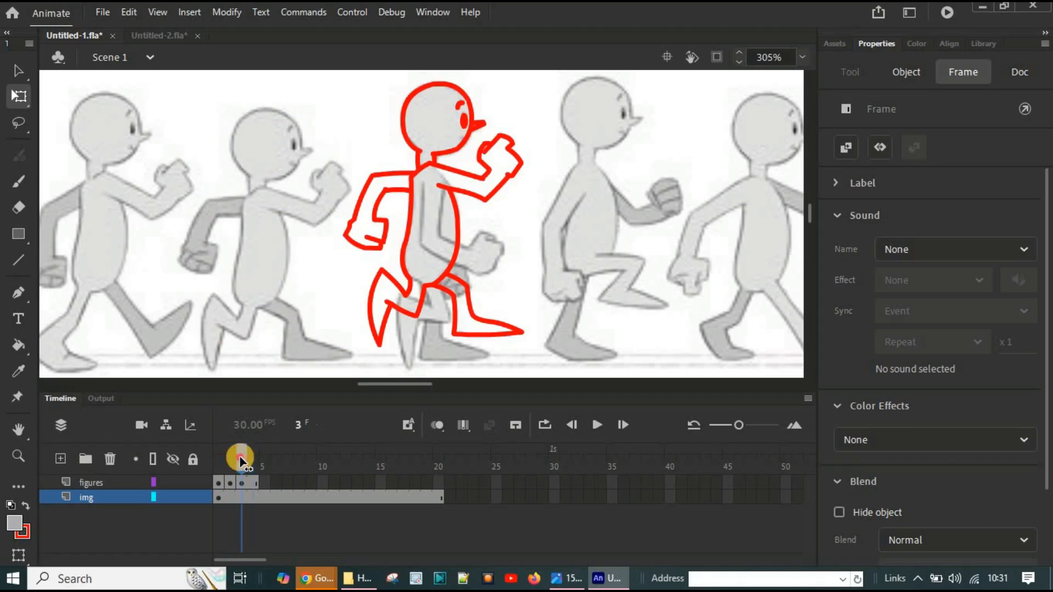
click(371, 299)
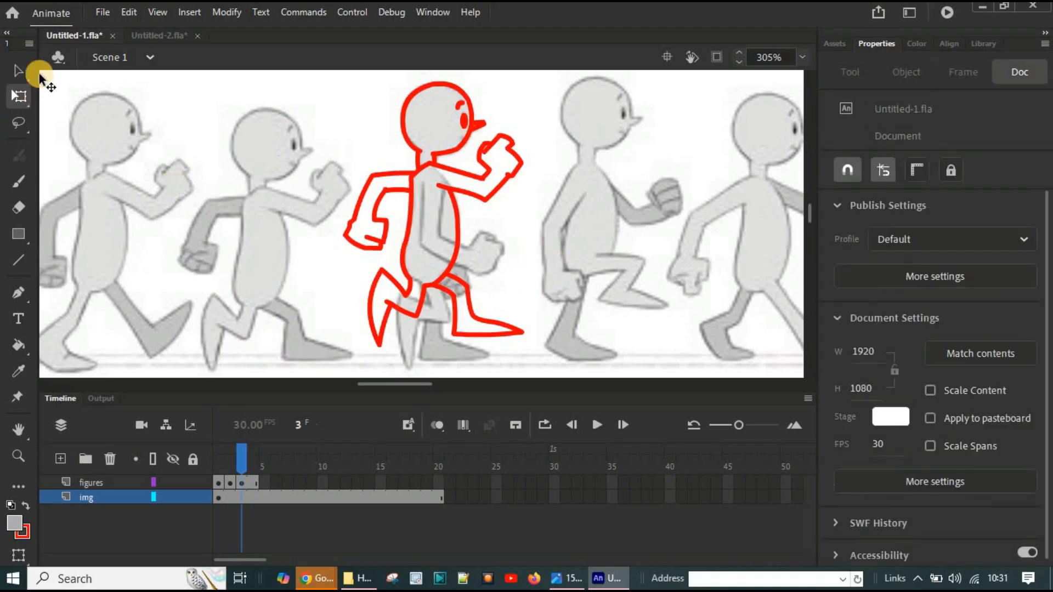
Step: Undo the accidental move of the reference image, and lock the img layer so that only the figures layer is edited
click(23, 70)
drag(322, 163, 539, 230)
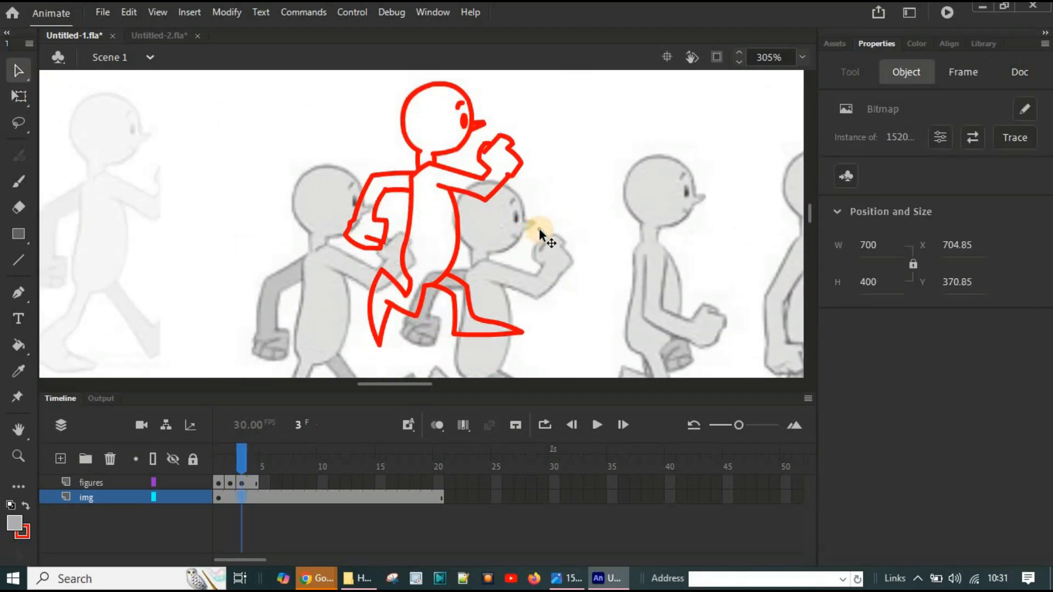
key(ctrl+z)
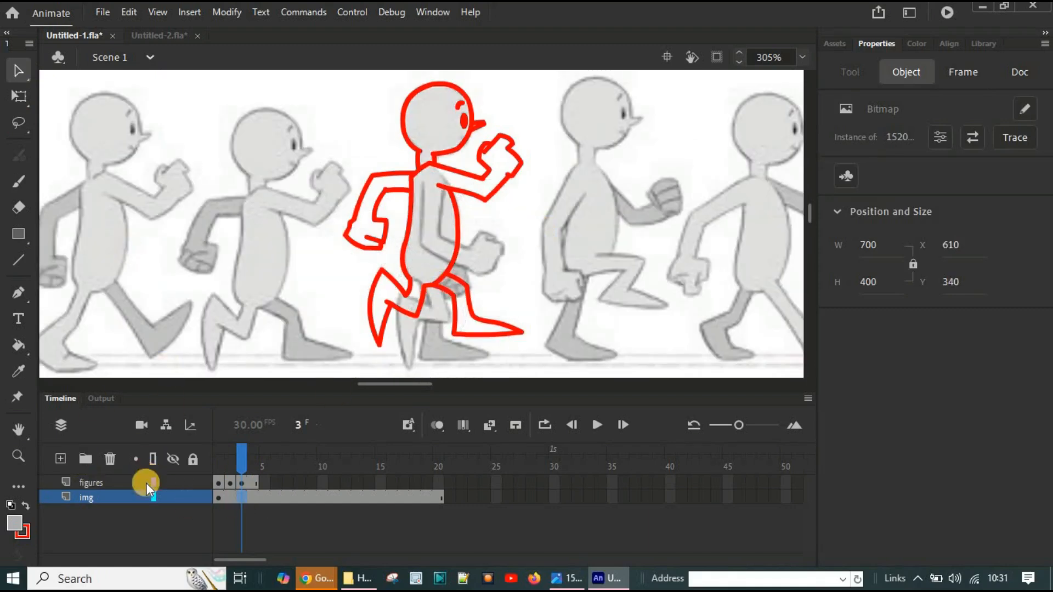
click(192, 497)
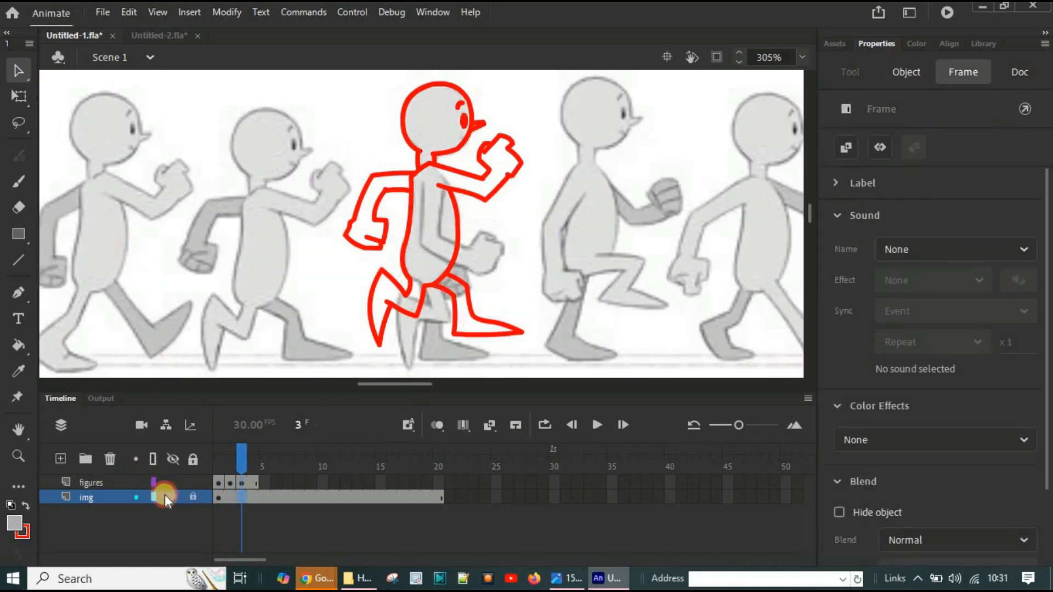
click(94, 479)
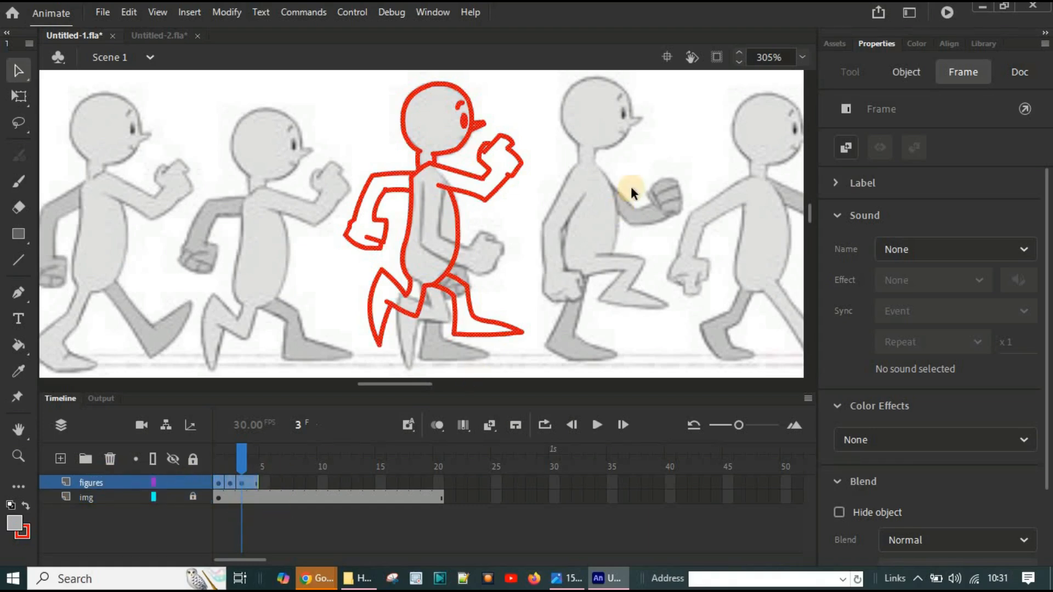
Step: Delete the body, arms, legs and leftover hand strokes from the frame 3 outline, keeping only the head
click(528, 221)
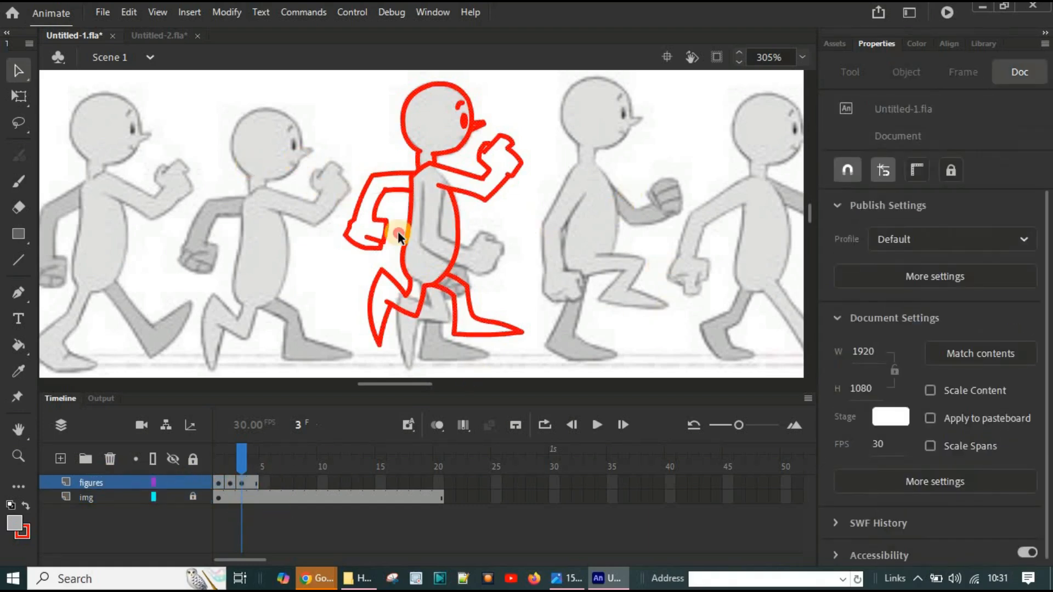
mouse_move(293, 155)
mouse_down()
mouse_move(570, 294)
mouse_move(583, 354)
mouse_up()
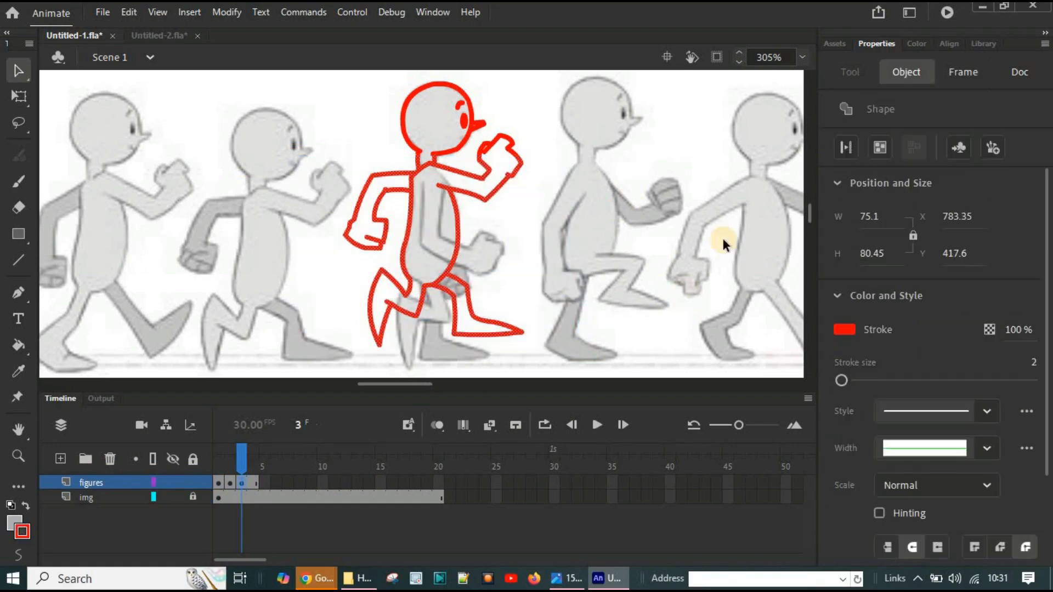
key(Delete)
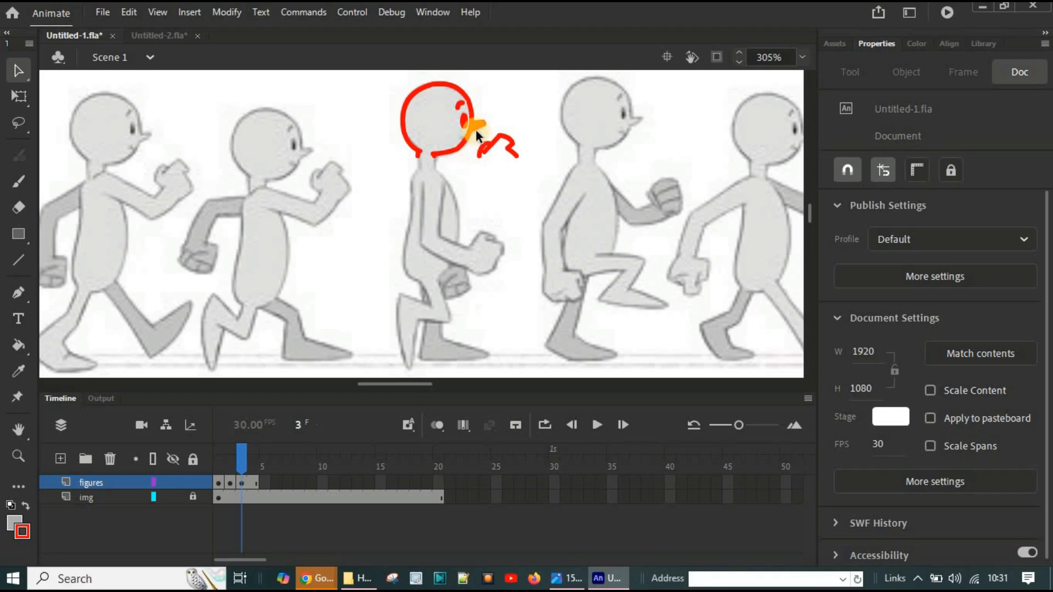
scroll(511, 228, up, 3)
scroll(513, 231, up, 3)
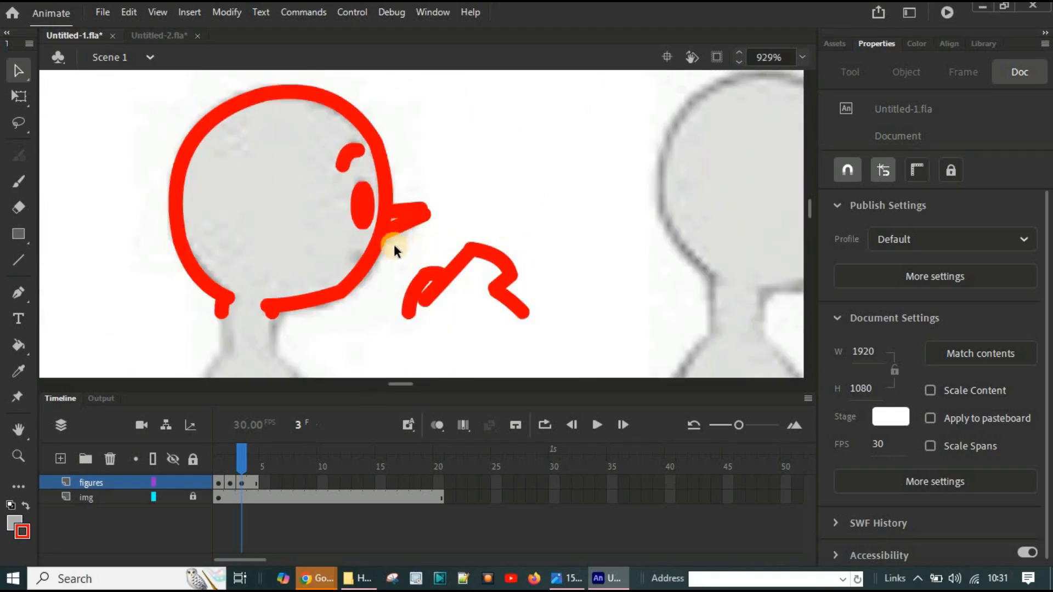
mouse_move(394, 246)
mouse_down()
mouse_move(550, 261)
mouse_move(561, 328)
mouse_up()
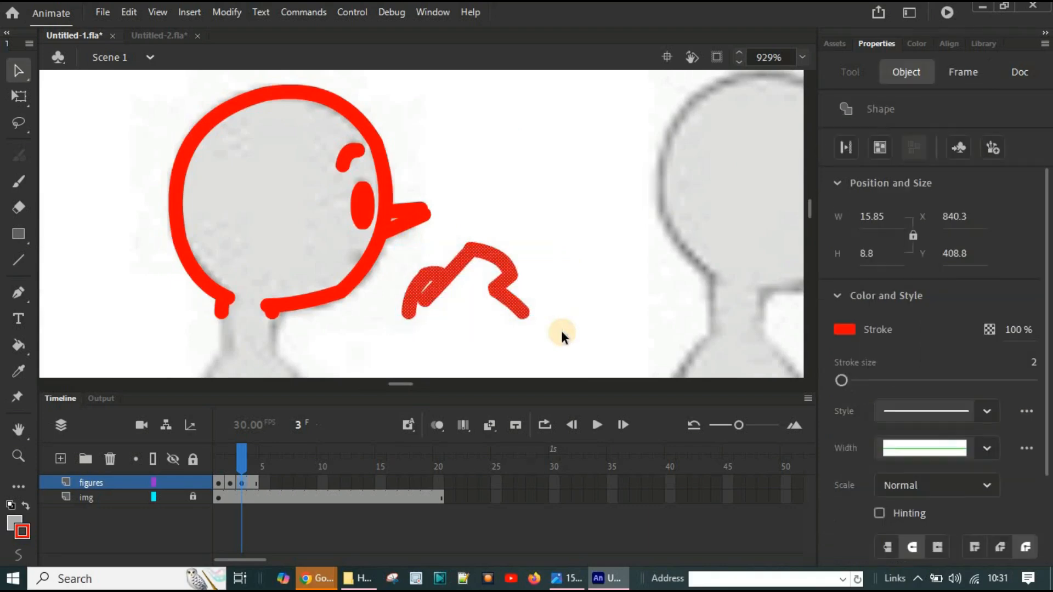
key(Delete)
Step: Trace the PASSING pose's neck and body below the kept head on frame 3 with the Line tool
scroll(518, 279, down, 3)
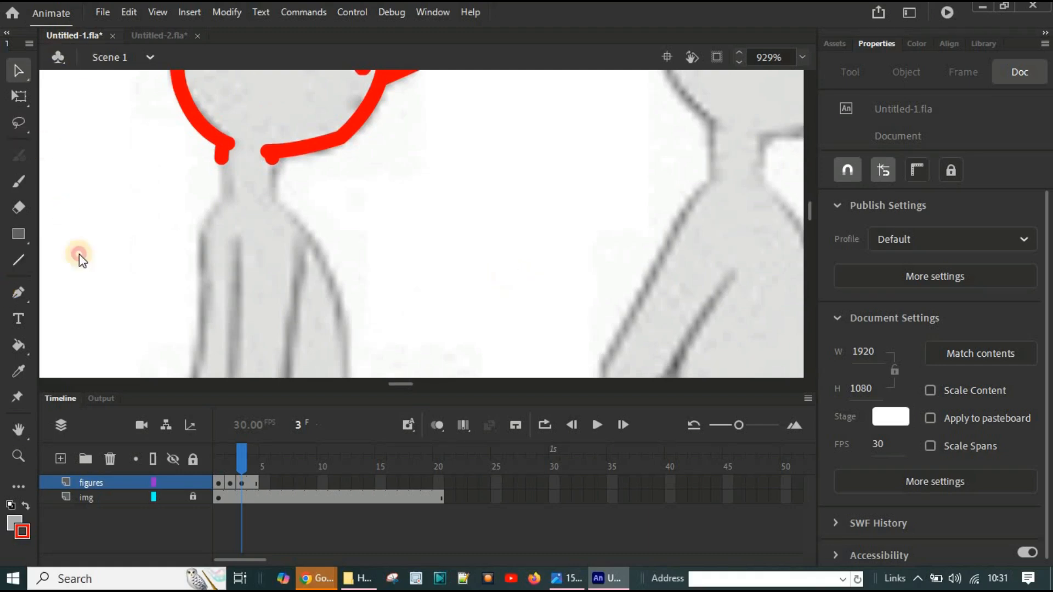
key(n)
drag(220, 150, 222, 196)
mouse_move(269, 164)
mouse_down()
mouse_move(270, 197)
mouse_move(203, 229)
mouse_up()
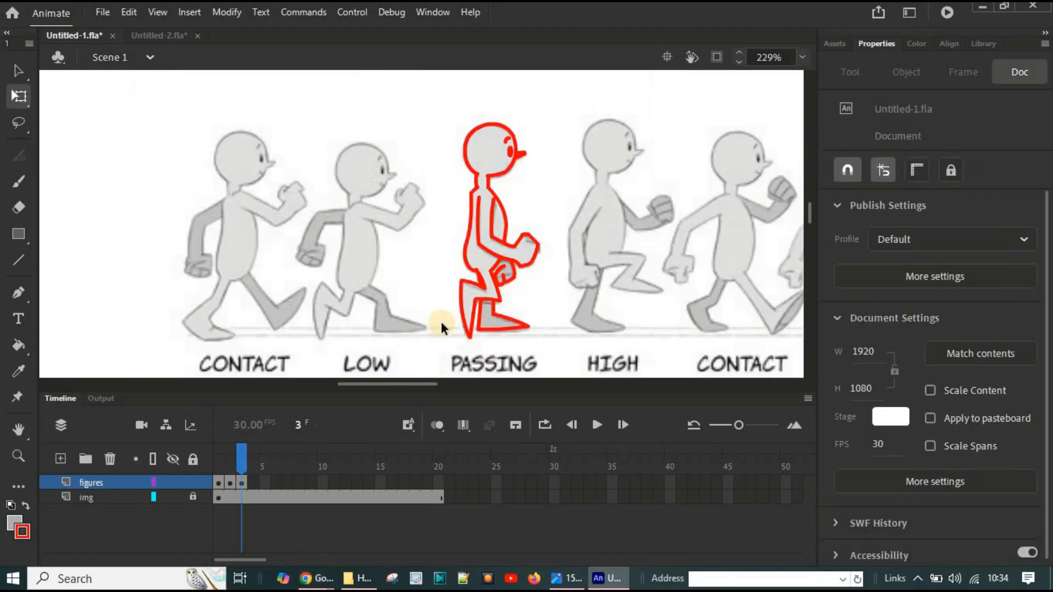
Step: Turn on onion skinning at frame 3 to compare the CONTACT, LOW and PASSING outlines
click(436, 424)
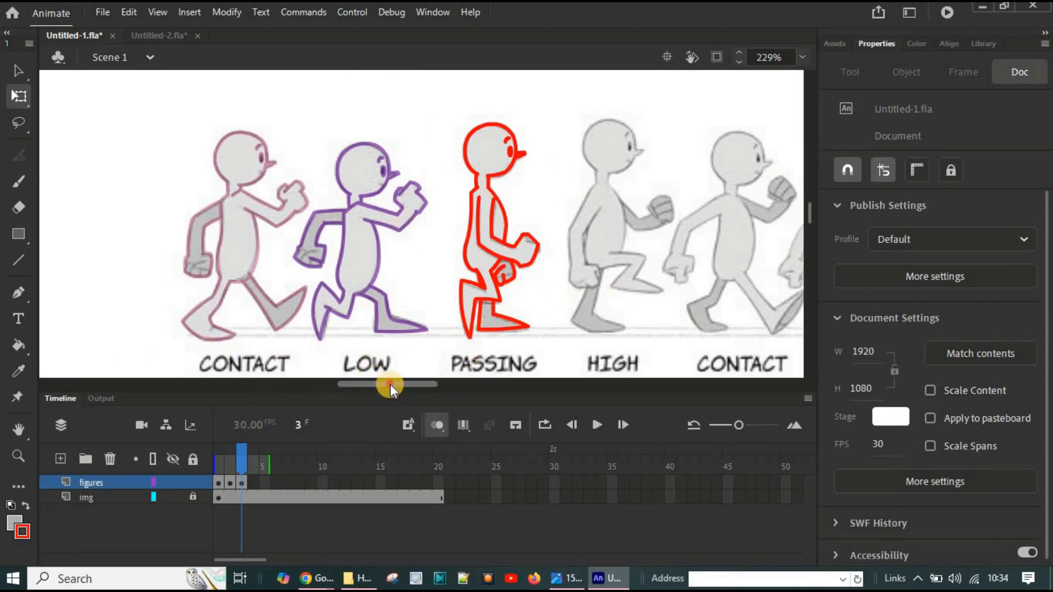
mouse_move(390, 384)
mouse_down()
mouse_move(487, 394)
mouse_move(389, 390)
mouse_move(409, 393)
mouse_move(409, 378)
mouse_up()
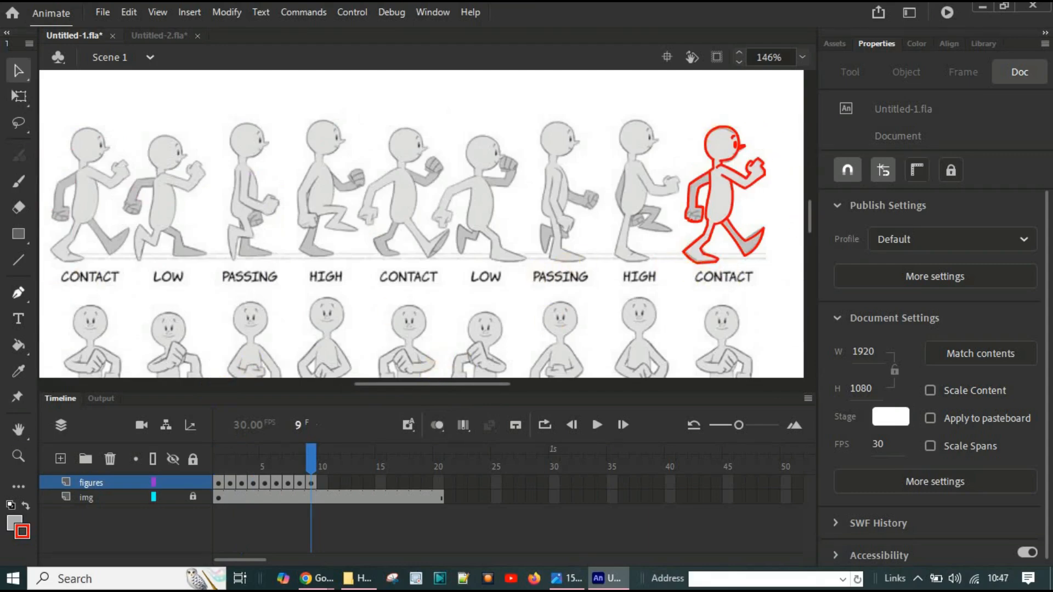
Step: Select frame 9 of the figures layer to review the traced walk poses
click(306, 482)
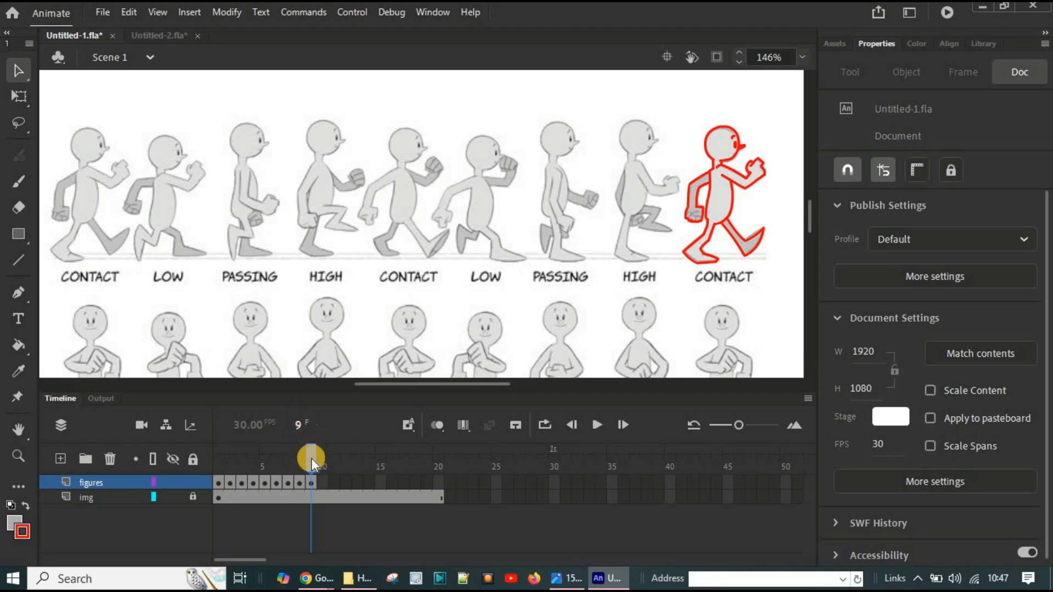
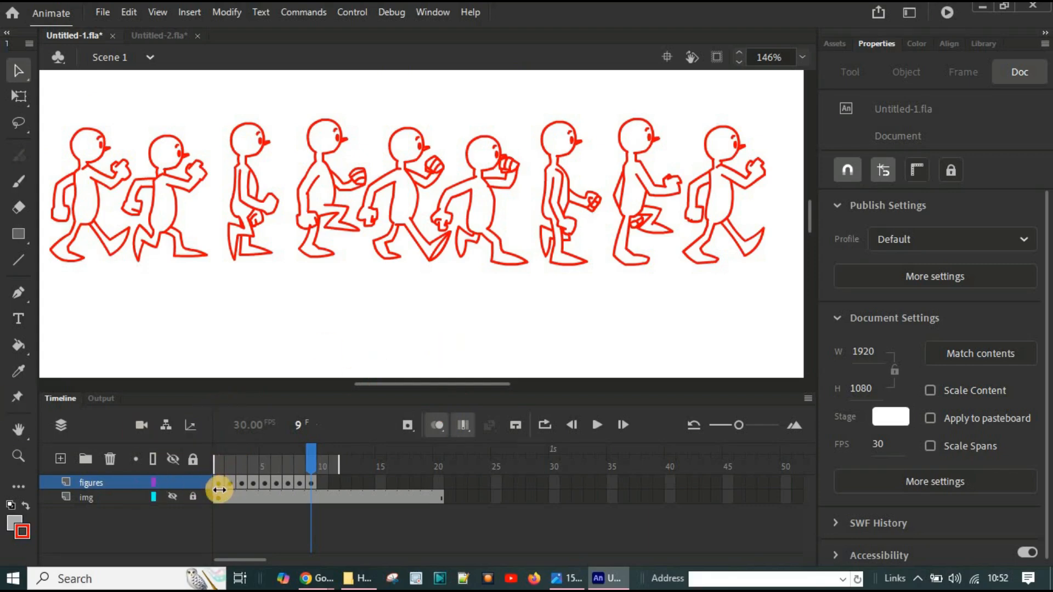
Step: Turn on onion skinning, shorten its range to the neighbouring frames, and move the playhead to frame 2
click(437, 424)
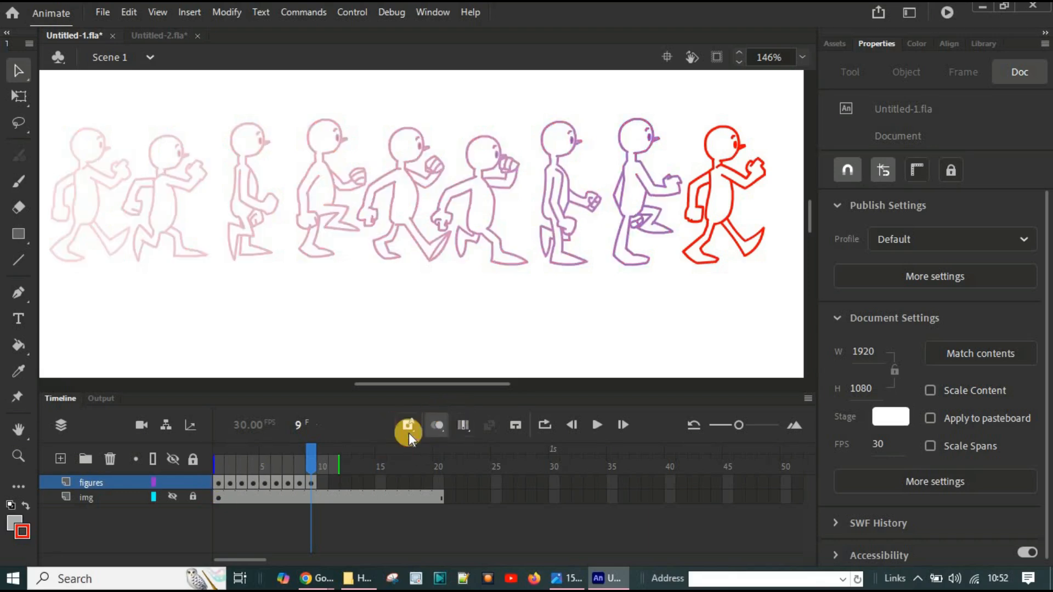
drag(339, 463, 245, 462)
drag(311, 459, 229, 459)
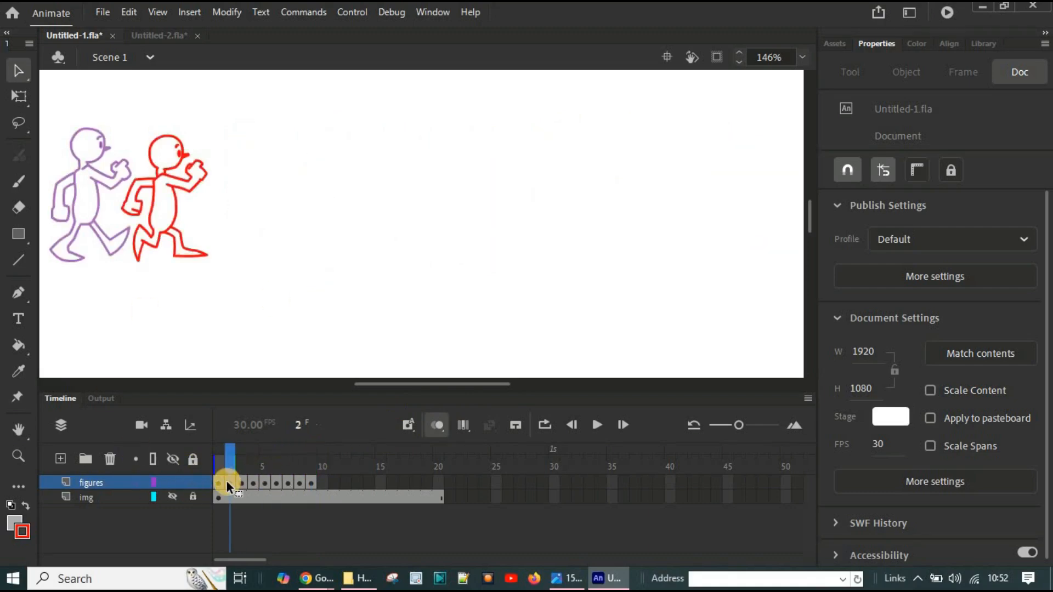
Step: Move the frame 2 figure of the figures layer horizontally until it overlaps the onion-skinned frame 1 figure
click(229, 482)
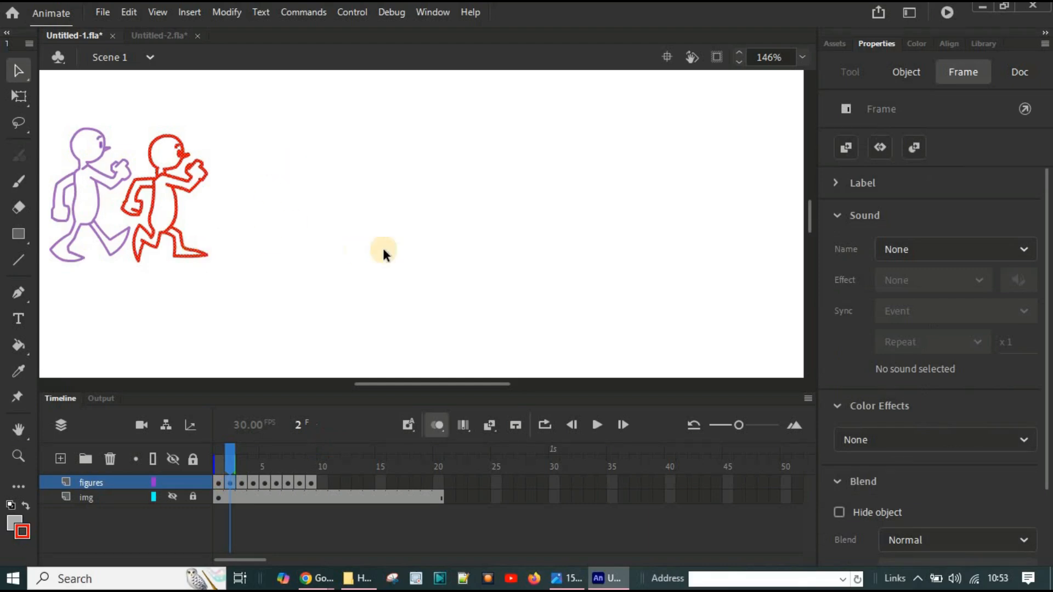
drag(429, 381, 389, 382)
key(Left)
key(Left)
key(Left)
key(Left)
key(Left)
key(Left)
key(Left)
key(Left)
key(Left)
key(Left)
key(Left)
key(Left)
key(Left)
key(Left)
key(Left)
key(Left)
key(Left)
key(Left)
key(Left)
key(Left)
key(Left)
key(Left)
key(Left)
key(Left)
key(Left)
key(Left)
key(Left)
key(Left)
key(Left)
key(Left)
key(Left)
key(Left)
key(Left)
key(Left)
key(Left)
key(Left)
key(Left)
key(Left)
key(Left)
key(Left)
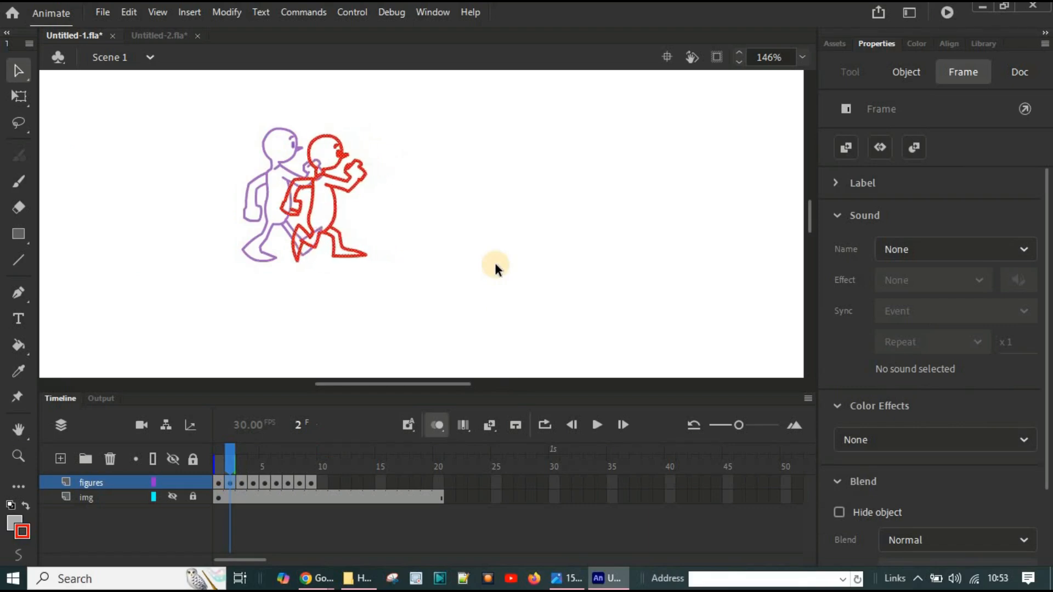
key(Left)
key(Left)
key(Left)
key(Left)
key(Left)
key(Left)
key(Left)
key(Left)
key(Left)
key(Left)
key(Left)
key(Left)
key(Left)
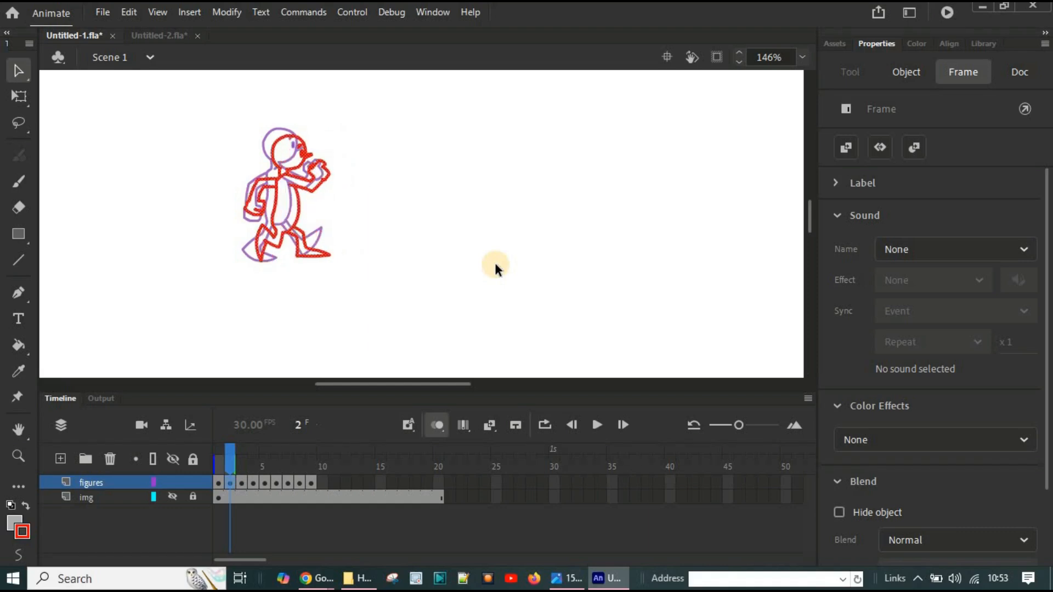
Step: Nudge the frame 2 figure horizontally at close zoom so its head lines up with the frame 1 head
scroll(490, 259, up, 2)
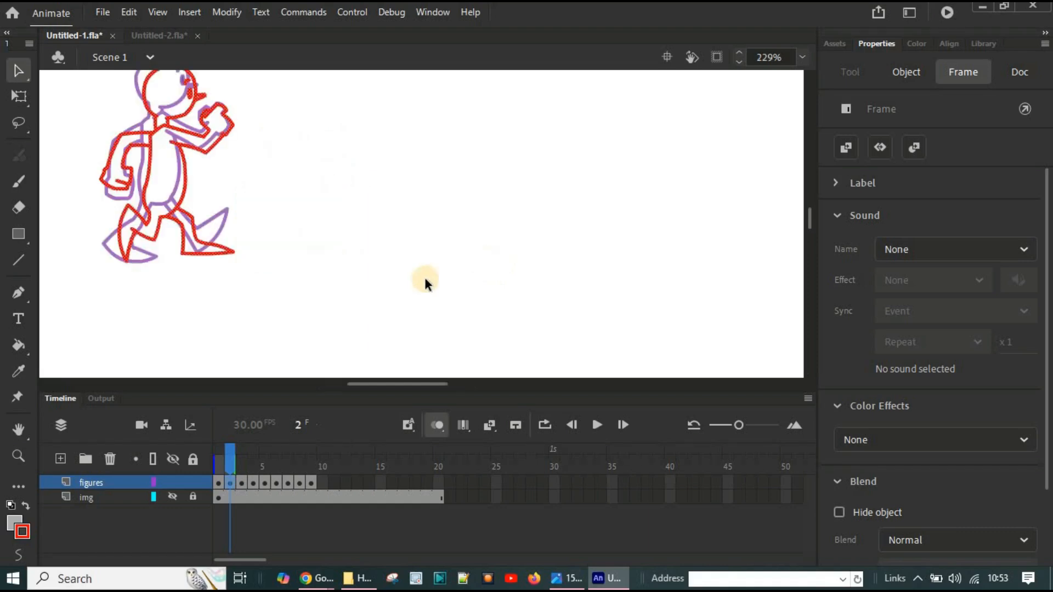
mouse_move(388, 383)
mouse_down()
mouse_move(360, 383)
mouse_move(370, 384)
mouse_up()
scroll(510, 315, up, 2)
scroll(510, 315, down, 2)
scroll(510, 316, up, 1)
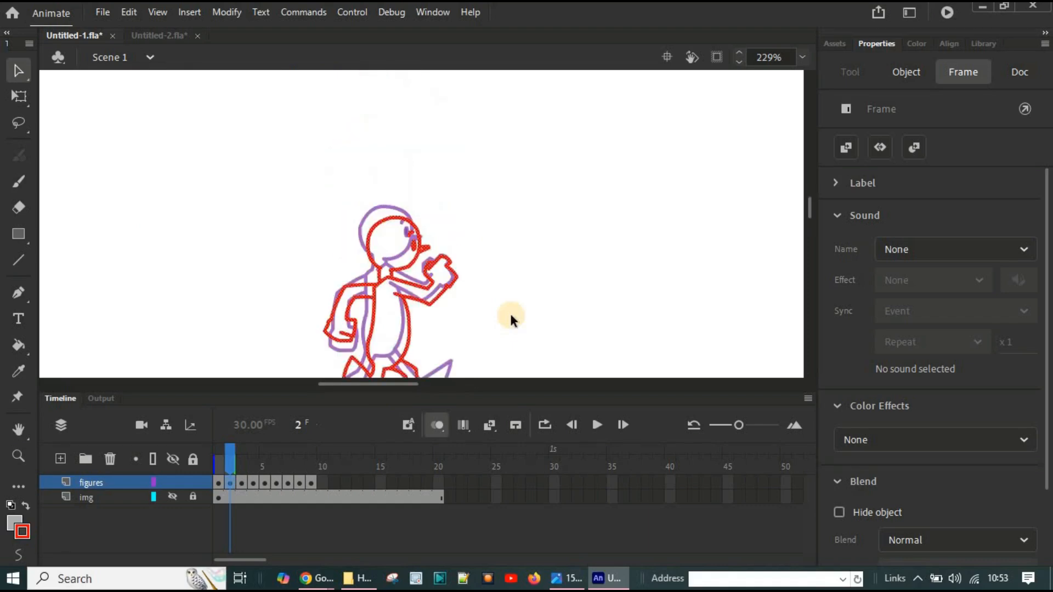
drag(810, 211, 759, 221)
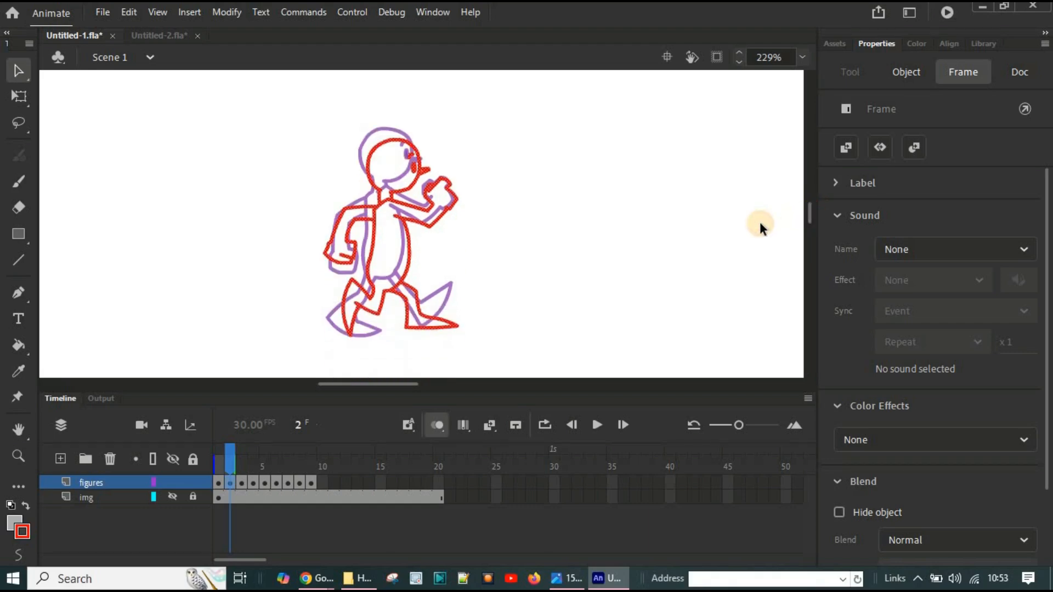
key(Left)
key(Left)
key(Left)
key(Left)
key(Left)
key(Left)
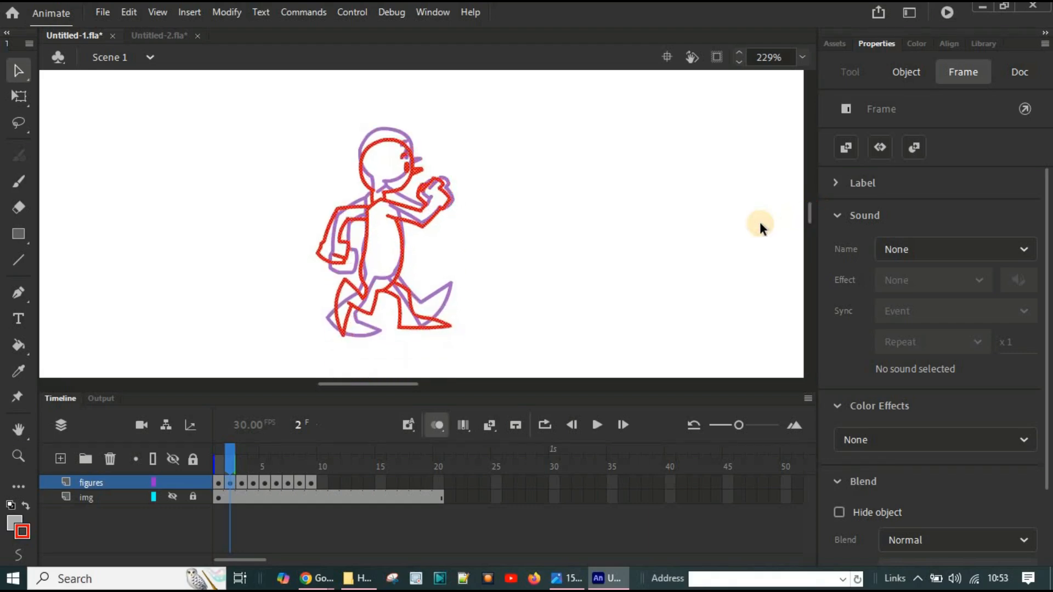
key(Right)
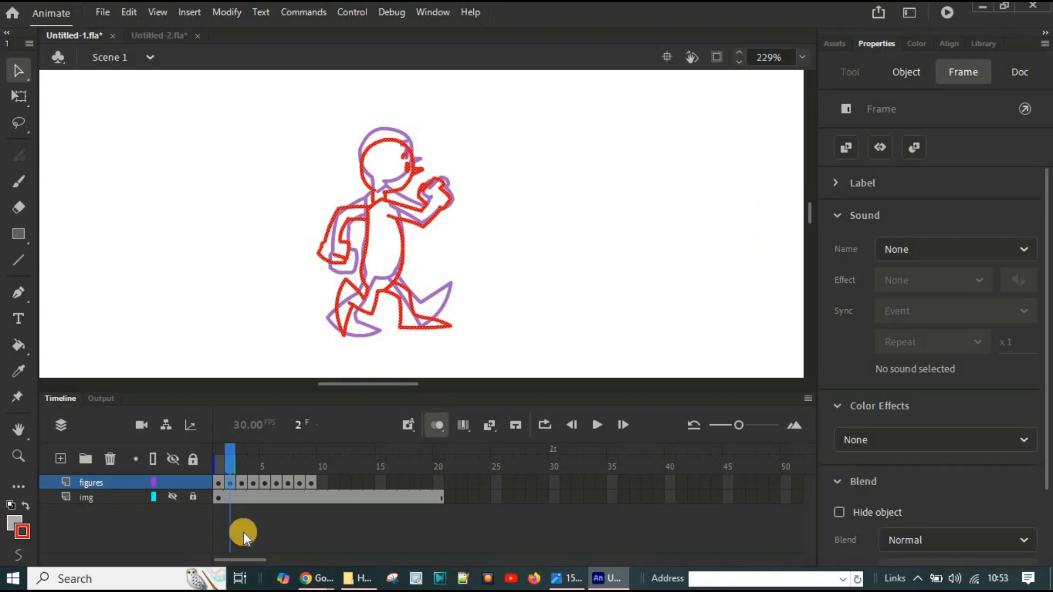
Step: Move the frame 3 figure straight left until its head lines up with the onion-skinned heads of frames 1 and 2
click(242, 482)
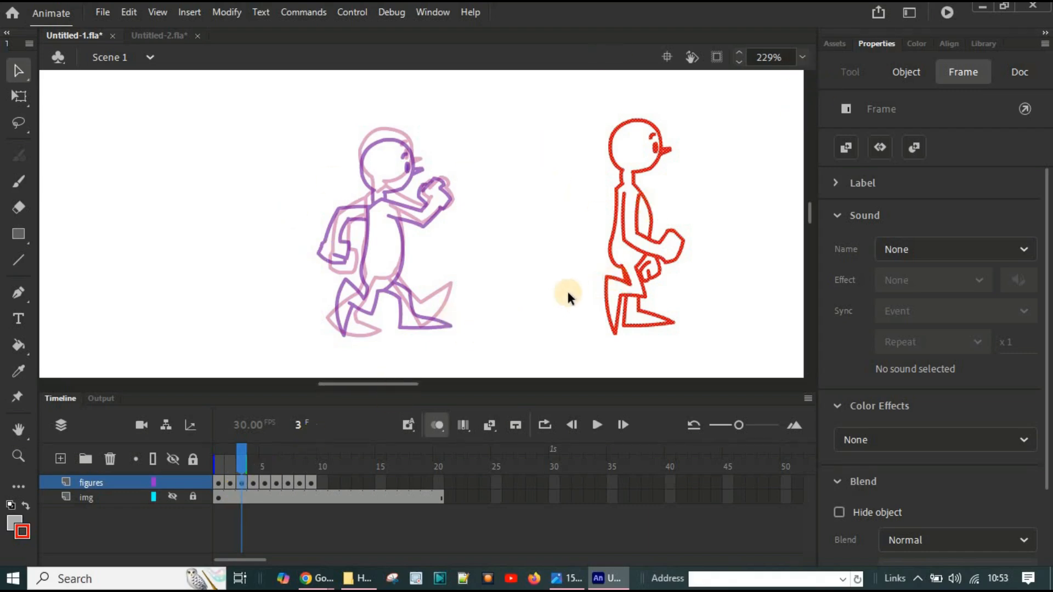
key(Left)
key(Left)
key(Left)
key(Left)
key(Left)
key(Left)
key(Left)
key(Left)
key(Left)
key(Left)
key(Left)
key(Left)
key(Left)
key(Left)
key(Left)
key(Left)
key(Left)
key(Left)
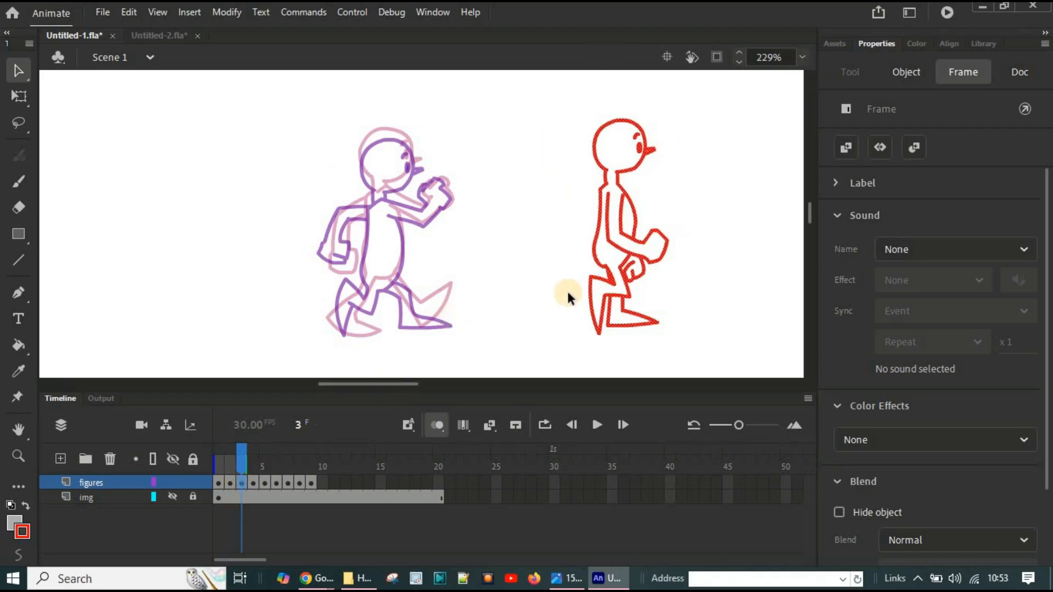
key(Left)
key(Left)
key(Left)
key(Left)
key(Left)
key(Left)
key(Left)
key(Left)
key(Left)
key(Left)
key(Left)
key(Left)
key(Left)
key(Left)
key(Left)
key(Left)
key(Left)
key(Left)
key(Left)
key(Left)
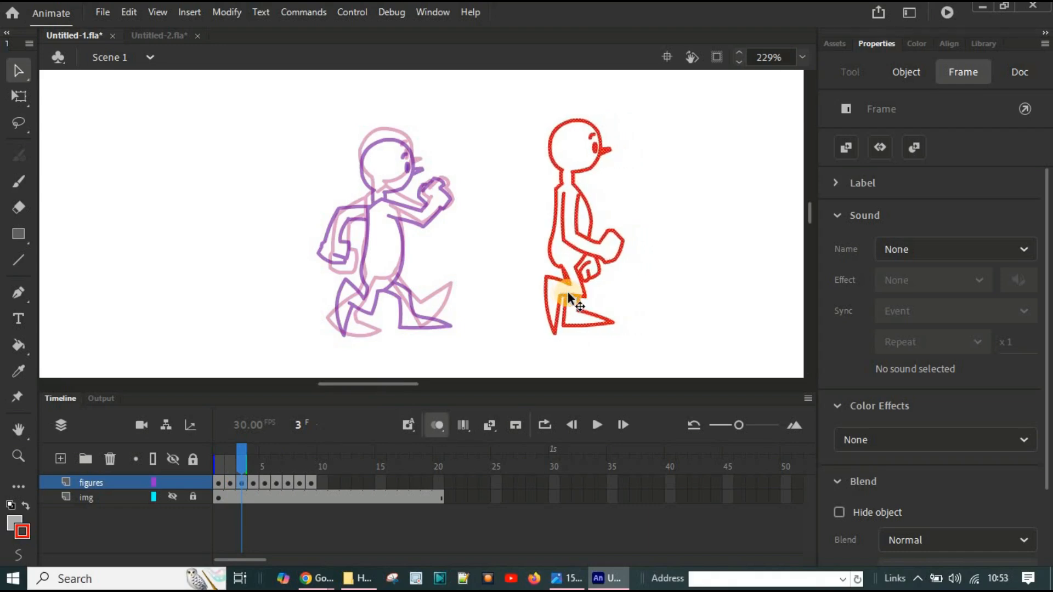
key(Left)
key(Left)
key(Left)
key(Left)
key(Left)
key(Left)
key(Left)
key(Left)
key(Left)
key(Left)
key(Left)
key(Left)
key(Left)
key(Left)
key(Left)
key(Left)
key(Left)
key(Left)
key(Left)
key(Left)
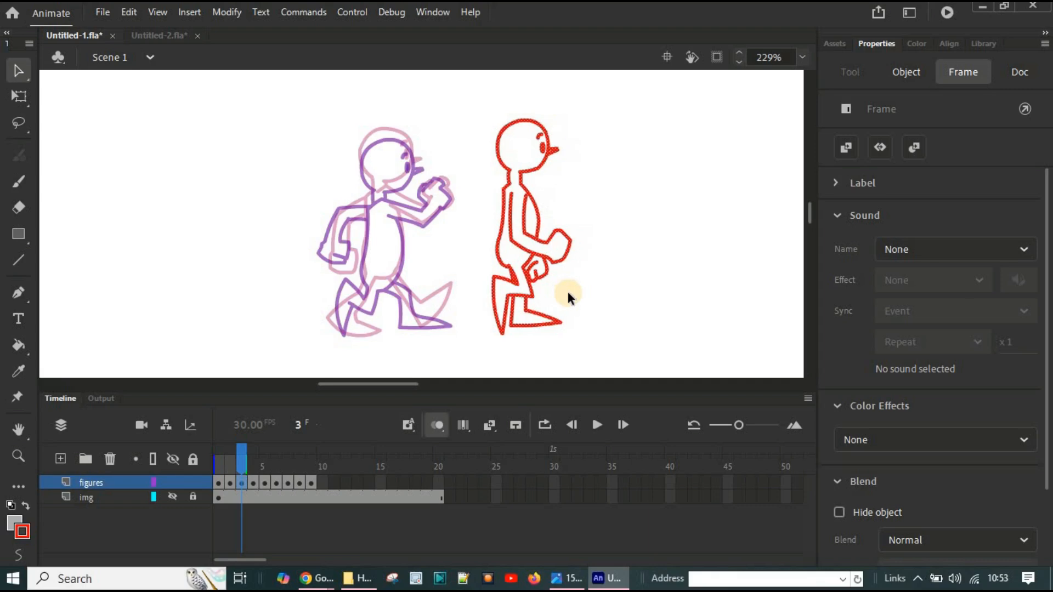
key(Left)
key(Left)
key(Left)
key(Left)
key(Left)
key(Left)
key(Left)
key(Left)
key(Left)
key(Left)
key(Left)
key(Left)
key(Left)
key(Left)
key(Left)
key(Left)
key(Left)
key(Left)
key(Left)
key(Left)
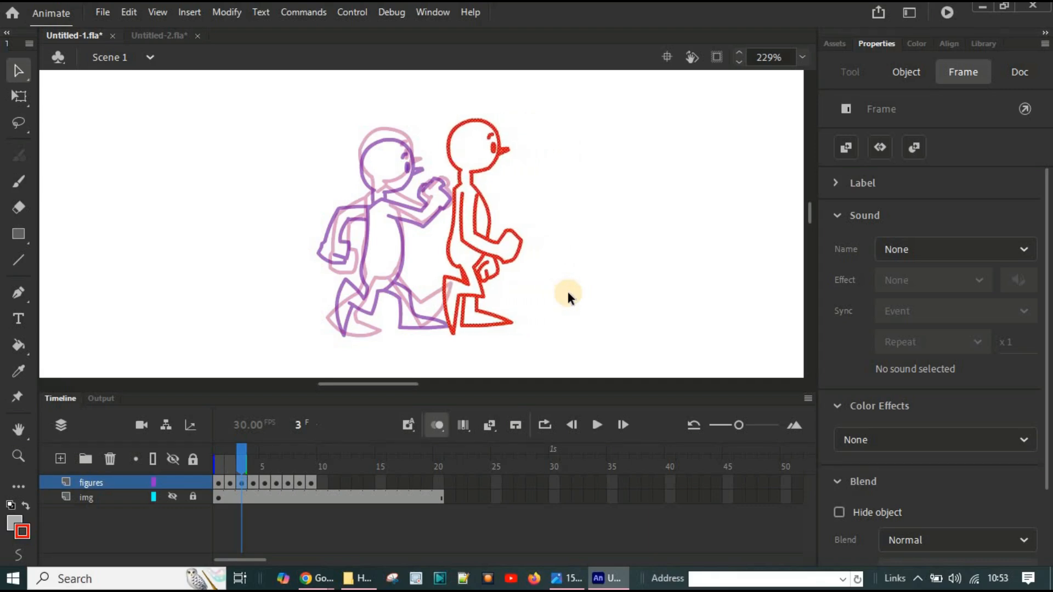
key(Left)
key(Left)
key(Left)
key(Left)
key(Left)
key(Left)
key(Left)
key(Left)
key(Left)
key(Left)
key(Left)
key(Left)
key(Left)
key(Left)
key(Left)
key(Left)
key(Left)
key(Left)
key(Left)
key(Left)
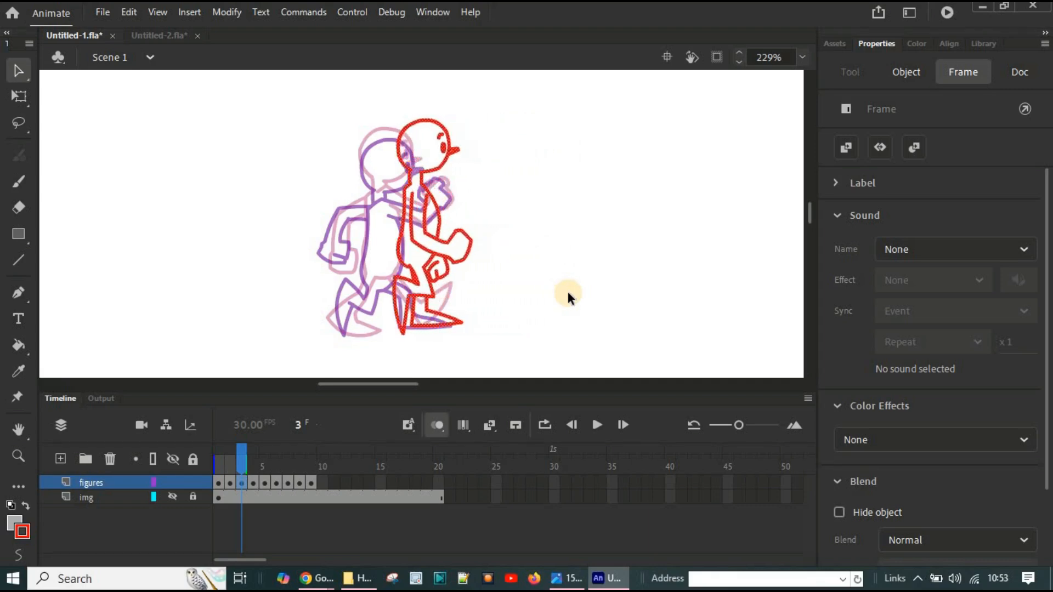
key(Left)
key(Left)
key(Left)
key(Left)
key(Left)
key(Left)
key(Left)
key(Left)
key(Left)
key(Left)
key(Left)
key(Left)
key(Left)
key(Left)
key(Left)
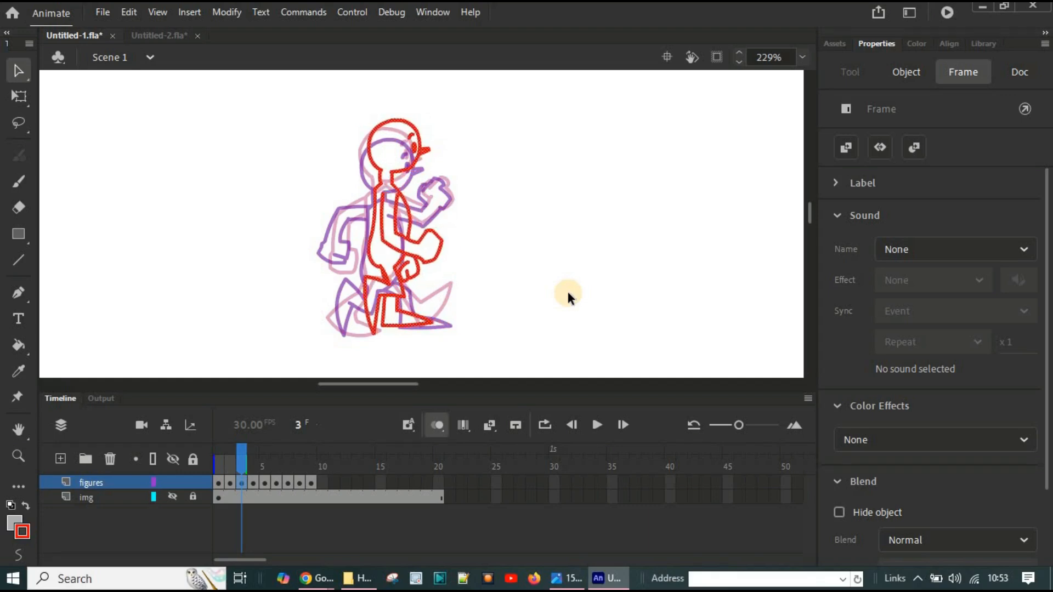
key(Left)
key(Left)
key(Left)
key(Left)
key(Left)
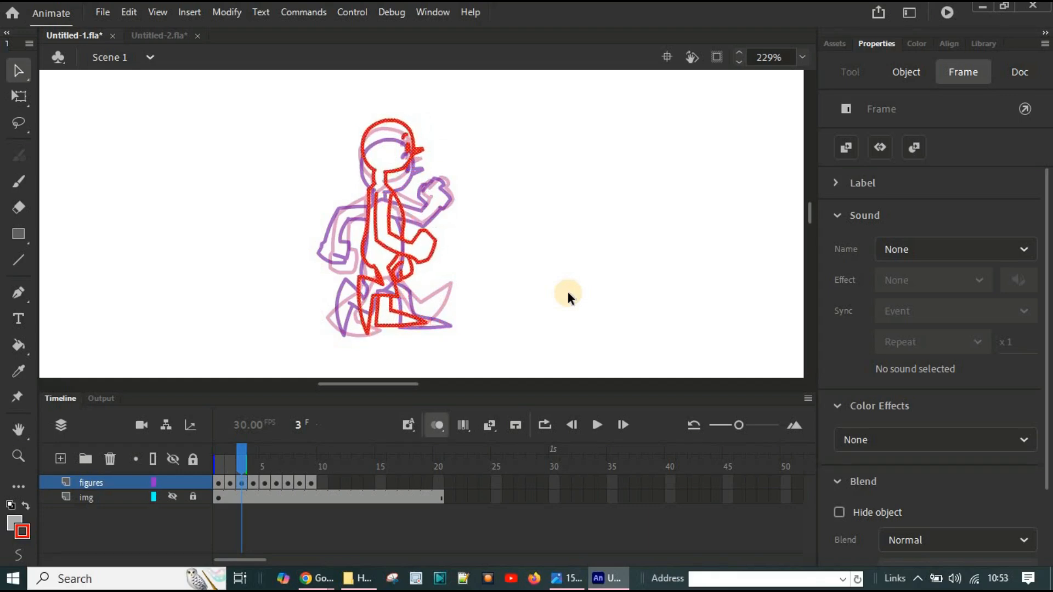
key(Left)
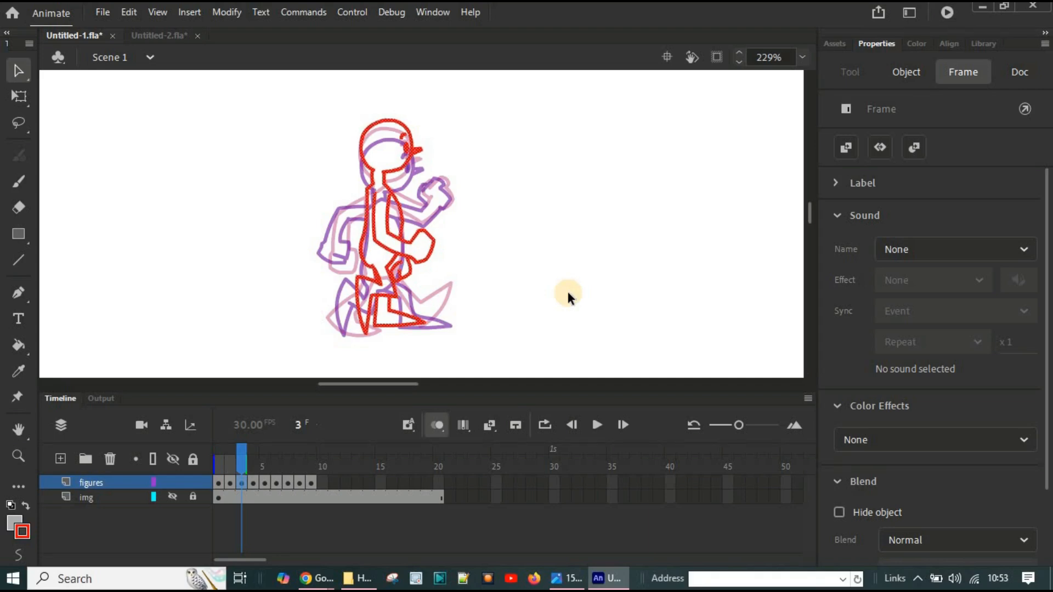
Step: Deselect the figure, turn off onion skinning, and scrub back to frame 1 to check the aligned poses
click(495, 301)
click(434, 425)
mouse_move(216, 442)
mouse_down()
mouse_move(238, 448)
mouse_move(219, 448)
mouse_move(226, 457)
mouse_move(254, 451)
mouse_move(209, 440)
mouse_up()
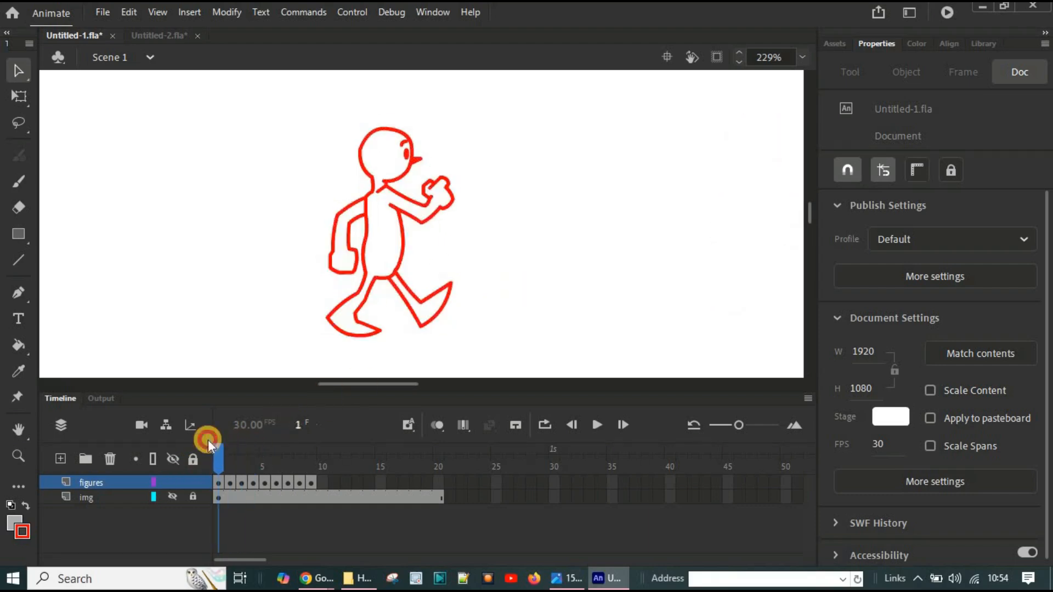
Step: Turn onion skinning back on at frame 4 and move that figure straight left until its head aligns with the previous poses
click(245, 485)
click(254, 483)
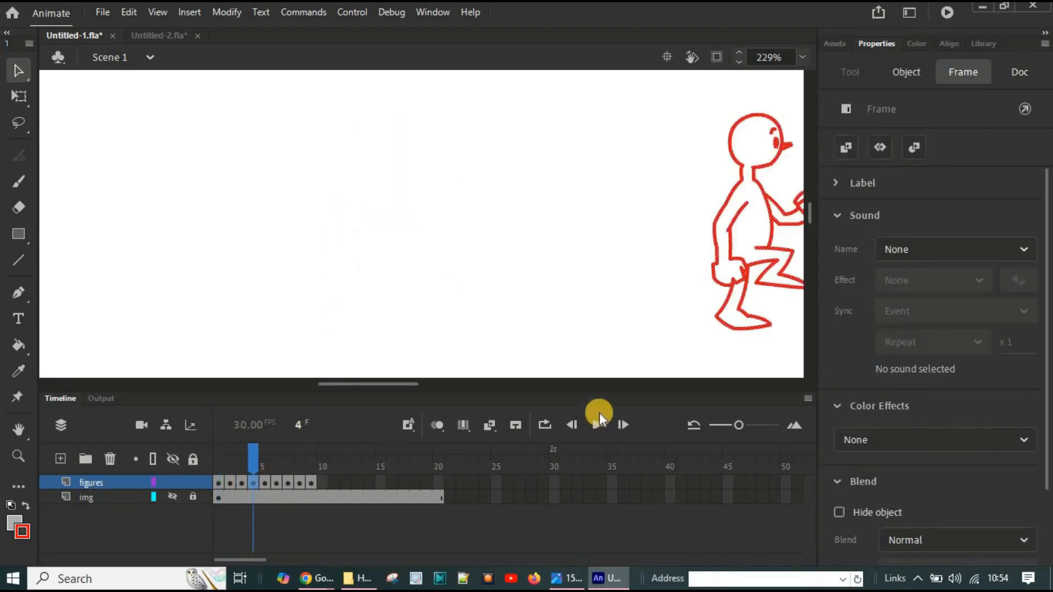
click(437, 426)
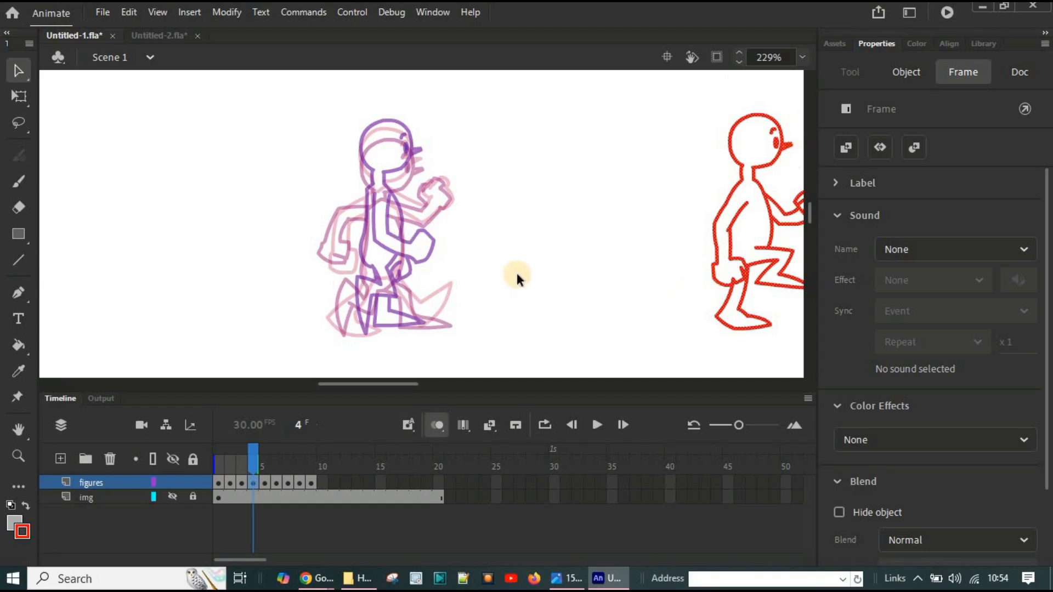
key(shift+Left)
key(shift+Left)
key(shift+Left)
key(shift+Left)
key(Left)
key(Left)
key(Left)
key(Left)
key(Left)
key(Left)
key(Left)
key(Left)
key(Left)
key(Left)
key(Left)
key(Left)
key(Left)
key(Left)
key(Left)
key(Left)
key(Left)
key(Left)
key(Left)
key(Left)
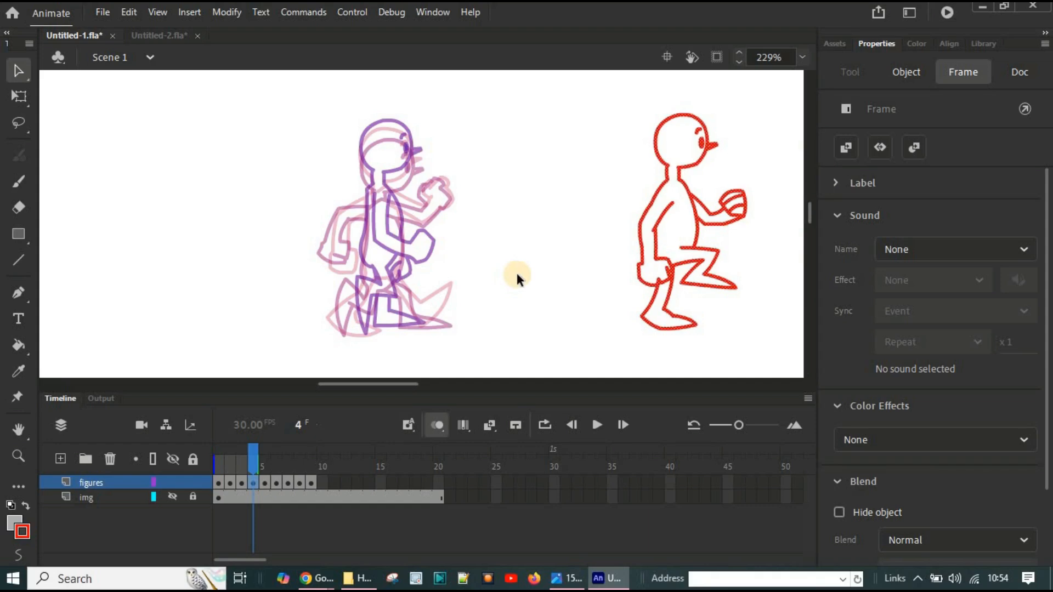
key(Left)
key(Left)
key(Left)
key(Left)
key(Left)
key(Left)
key(Left)
key(Left)
key(Left)
key(Left)
key(Left)
key(Left)
key(Left)
key(Left)
key(Left)
key(Left)
key(Left)
key(Left)
key(Left)
key(Left)
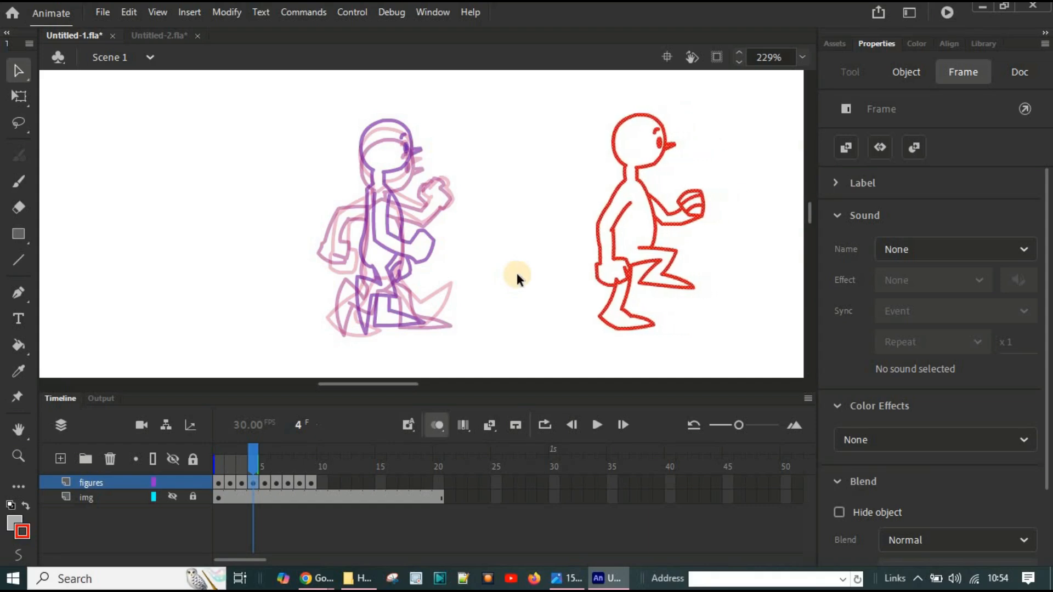
key(Left)
key(Left)
key(Left)
key(Left)
key(Left)
key(Left)
key(Left)
key(Left)
key(Left)
key(Left)
key(Left)
key(Left)
key(Left)
key(Left)
key(Left)
key(Left)
key(Left)
key(Left)
key(Left)
key(Left)
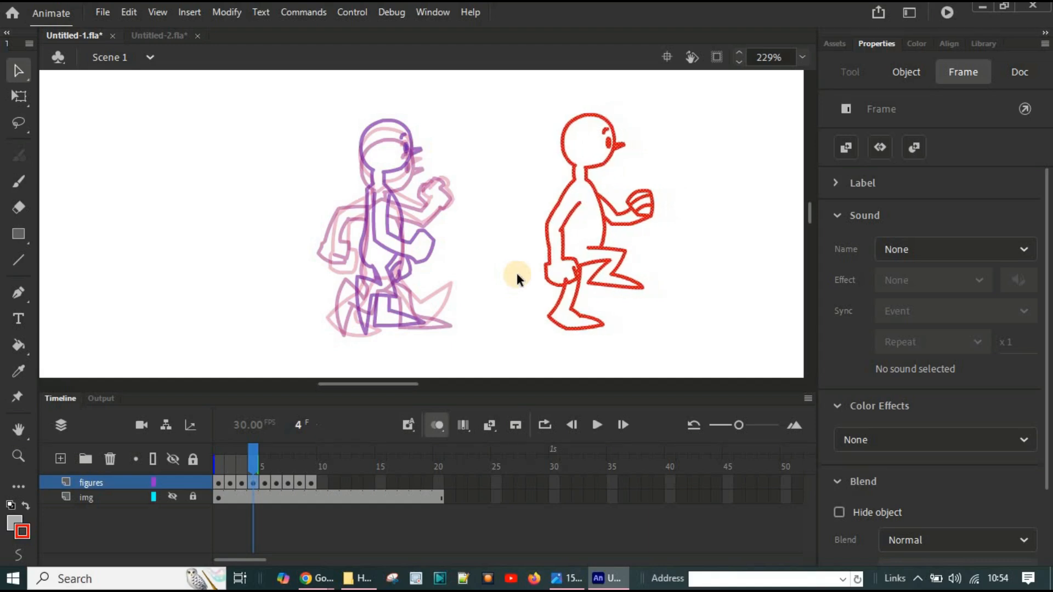
key(Left)
key(Left)
key(Left)
key(Left)
key(Left)
key(Left)
key(Left)
key(Left)
key(Left)
key(Left)
key(Left)
key(Left)
key(Left)
key(Left)
key(Left)
key(Left)
key(Left)
key(Left)
key(Left)
key(Left)
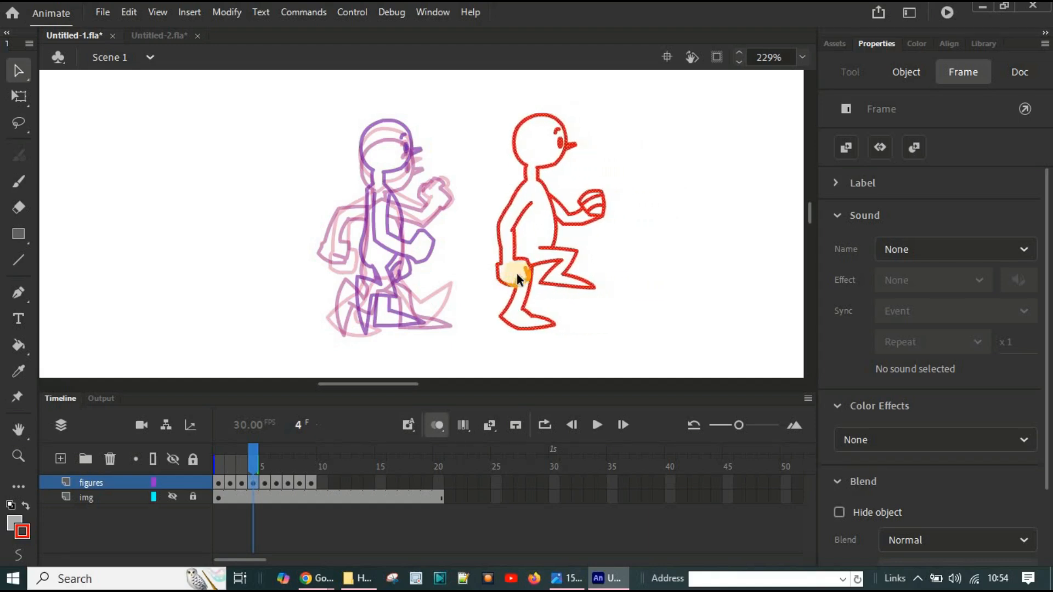
key(Left)
key(Left)
key(Left)
key(Left)
key(Left)
key(Left)
key(Left)
key(Left)
key(Left)
key(Left)
key(Left)
key(Left)
key(Left)
key(Left)
key(Left)
key(Left)
key(Left)
key(Left)
key(Left)
key(Left)
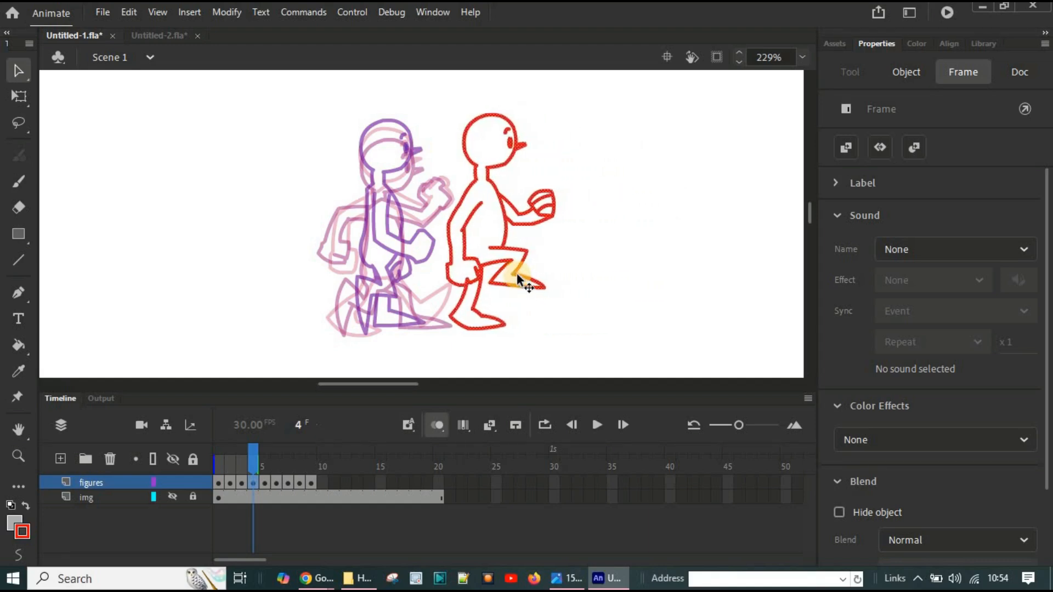
key(Left)
key(Left)
key(Left)
key(Left)
key(Left)
key(Left)
key(Left)
key(Left)
key(Left)
key(Left)
key(Left)
key(Left)
key(Left)
key(Left)
key(Left)
key(Left)
key(Left)
key(Left)
key(Left)
key(Left)
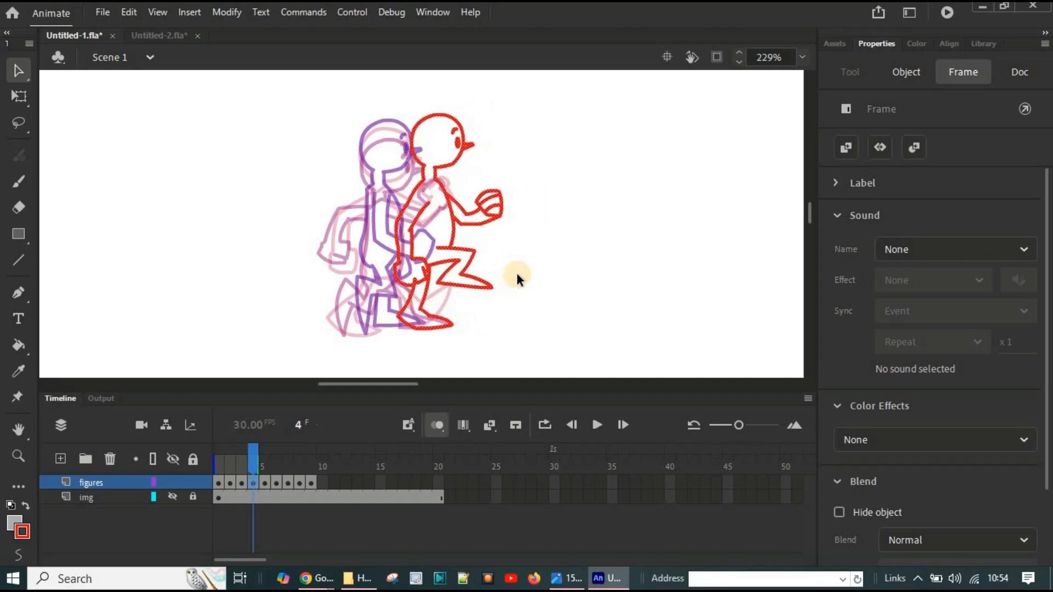
key(Left)
key(Left)
key(Left)
key(Left)
key(Left)
key(Left)
key(Left)
key(Left)
key(Left)
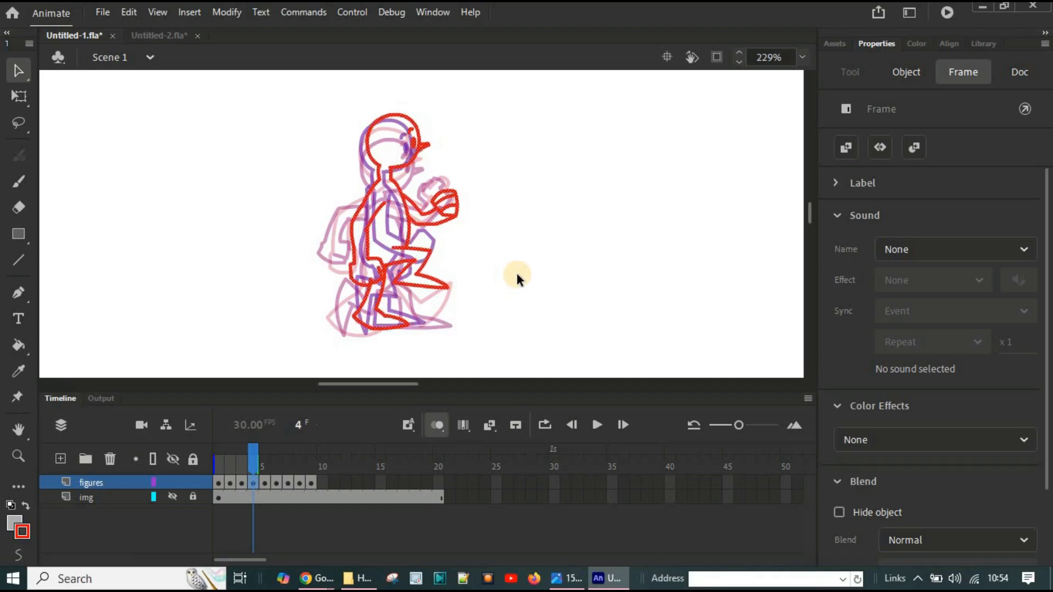
key(Left)
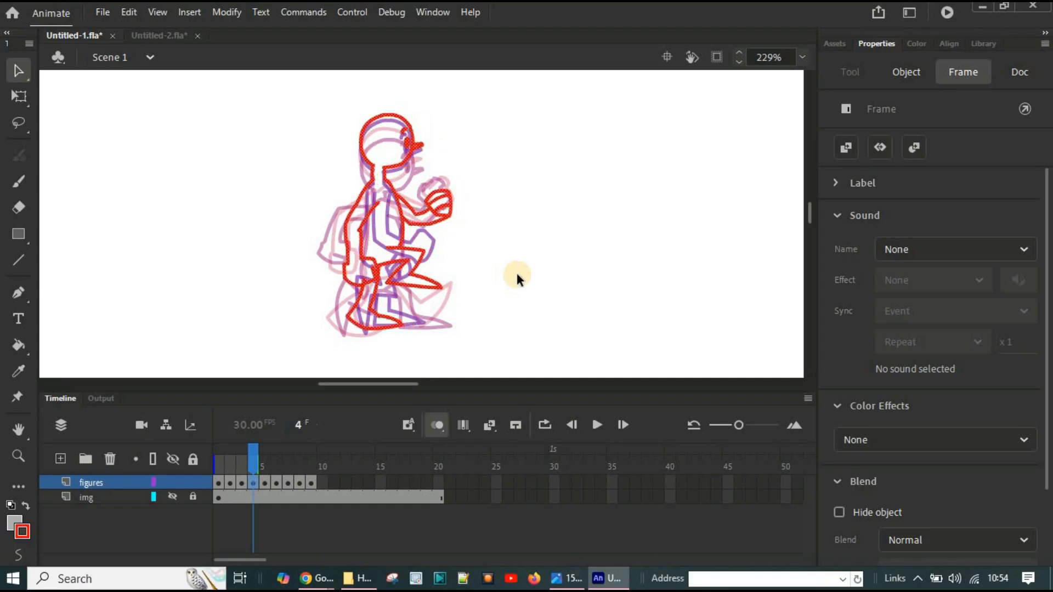
Step: Shorten the onion skin range to show only frame 3 behind frame 4, and reselect the frame 4 figure
click(551, 253)
drag(216, 466, 237, 467)
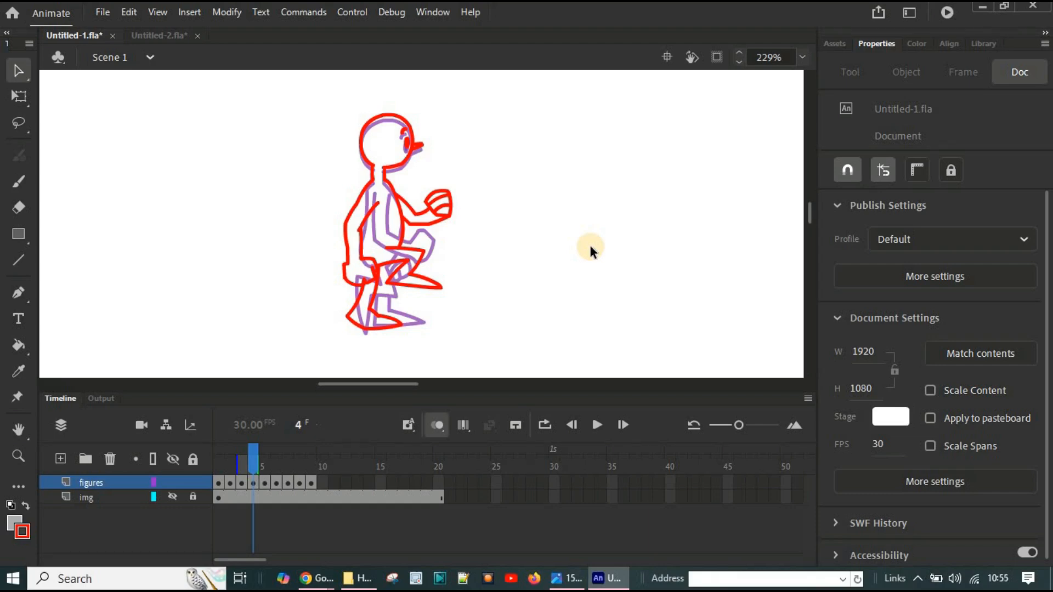
click(257, 482)
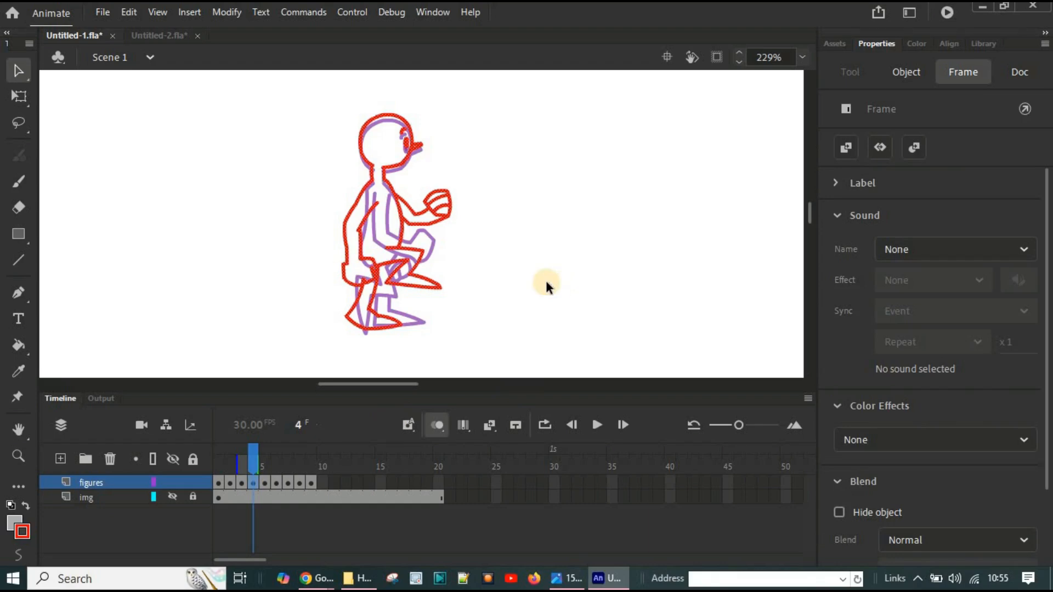
Step: Move the frame 5 figure straight left until its head lines up with the onion-skinned head of frame 4
click(266, 482)
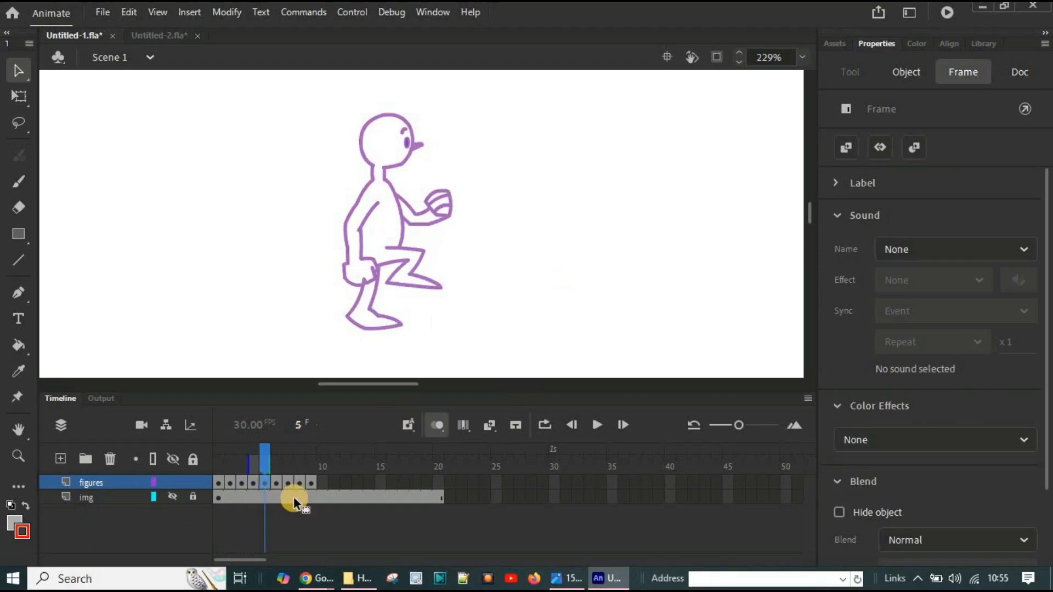
drag(351, 383, 369, 387)
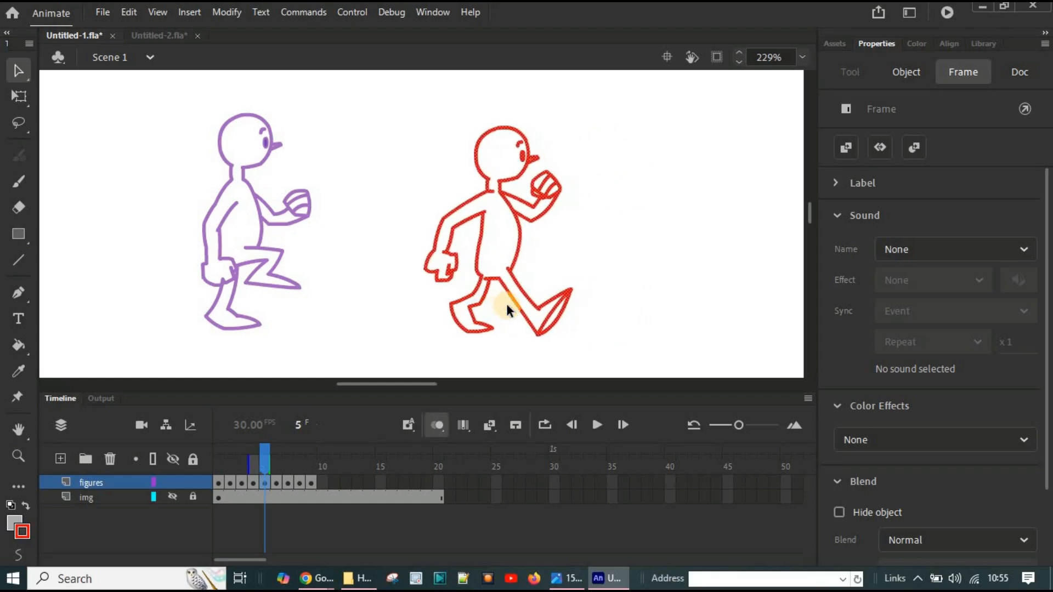
key(Left)
key(Left)
key(Left)
key(Left)
key(Left)
key(Left)
key(Left)
key(Left)
key(Left)
key(Left)
key(Left)
key(Left)
key(Left)
key(Left)
key(Left)
key(Left)
key(Left)
key(Left)
key(Left)
key(Left)
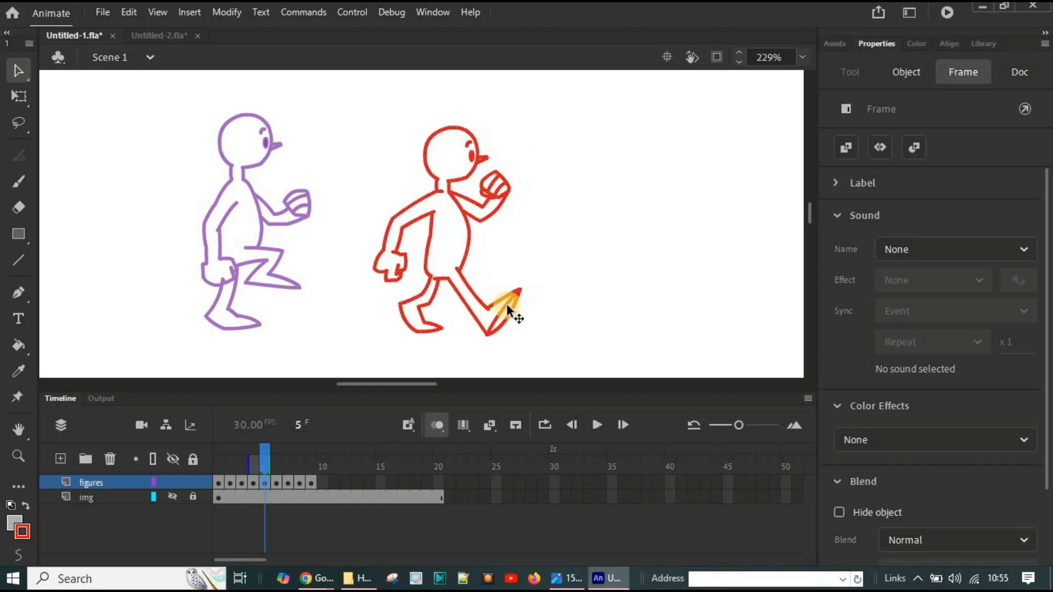
key(Left)
key(Left)
key(Left)
key(Left)
key(Left)
key(Left)
key(Left)
key(Left)
key(Left)
key(Left)
key(Left)
key(Left)
key(Left)
key(Left)
key(Left)
key(Left)
key(Left)
key(Left)
key(Left)
key(Left)
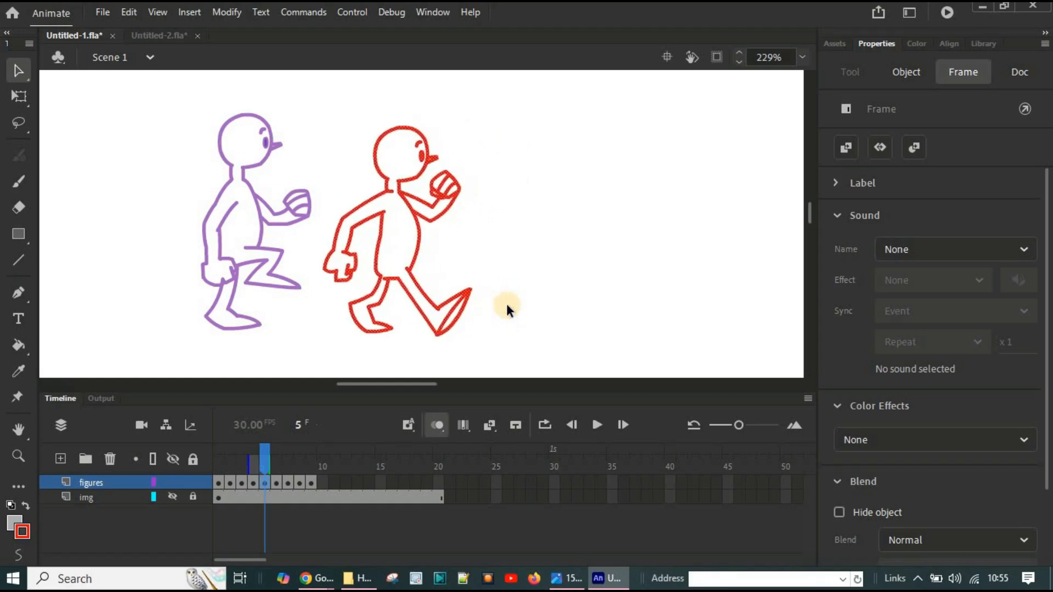
key(Left)
key(Left)
key(Left)
key(Left)
key(Left)
key(Left)
key(Left)
key(Left)
key(Left)
key(Left)
key(Left)
key(Left)
key(Left)
key(Left)
key(Left)
key(Left)
key(Left)
key(Left)
key(Left)
key(Left)
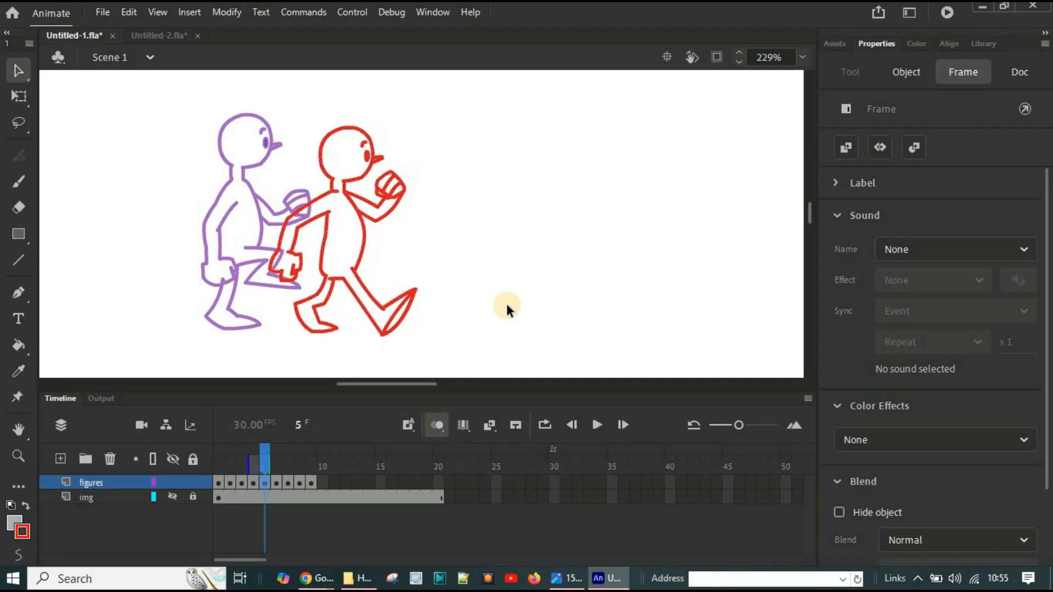
key(Left)
key(Left)
key(Left)
key(Left)
key(Left)
key(Left)
key(Left)
key(Left)
key(Left)
key(Left)
key(Left)
key(Left)
key(Left)
key(Left)
key(Left)
key(Left)
key(Left)
key(Left)
key(Left)
key(Left)
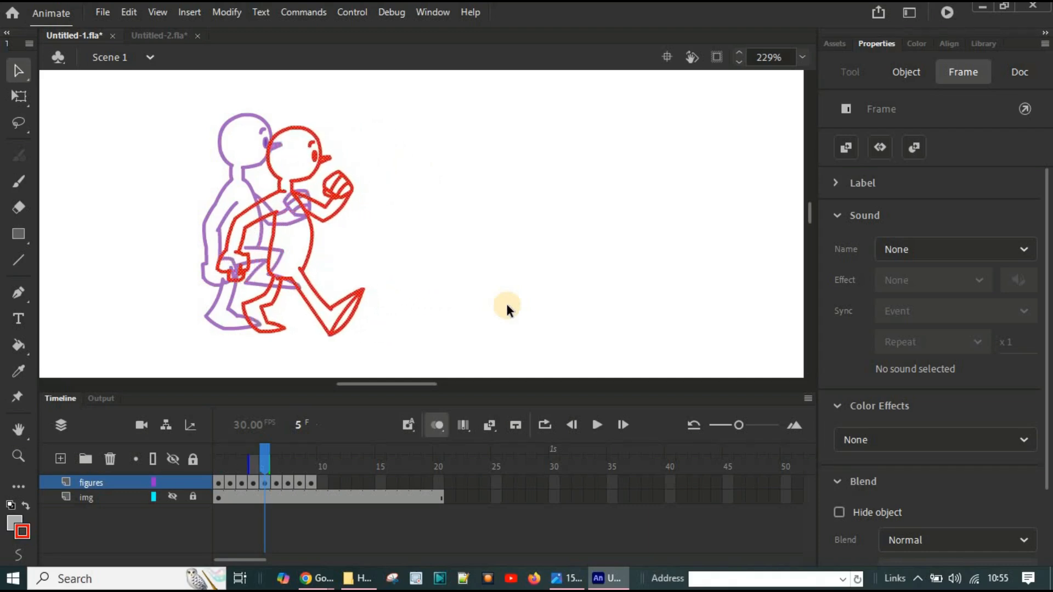
key(Left)
key(Left)
key(Left)
key(Left)
key(Left)
key(Left)
key(Left)
key(Left)
key(Left)
key(Left)
key(Left)
key(Left)
key(Left)
key(Left)
key(Left)
key(Left)
key(Left)
key(Left)
key(Left)
key(Left)
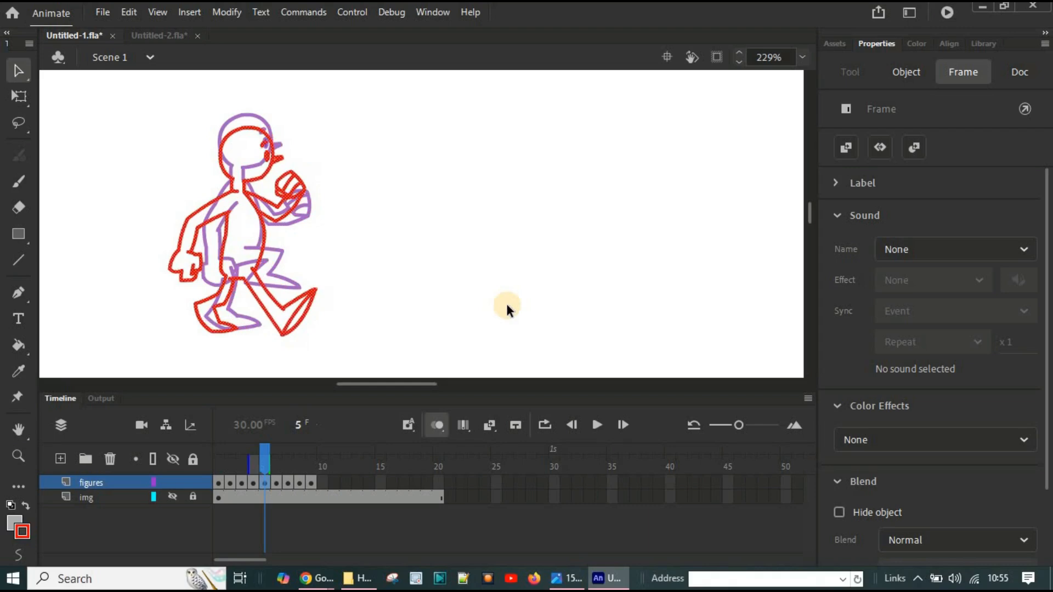
key(Left)
key(Left)
key(Left)
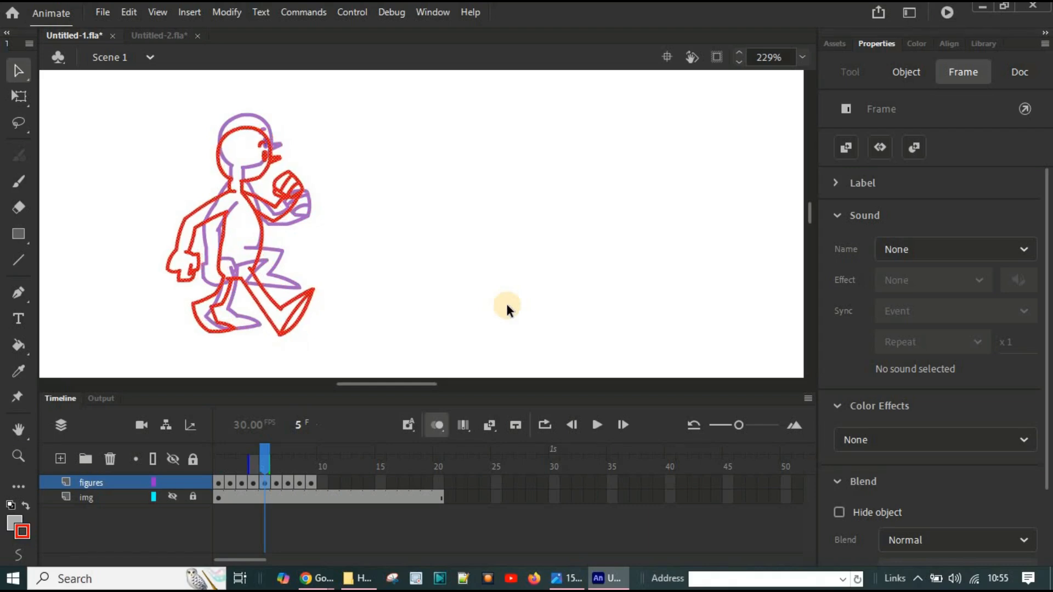
key(Right)
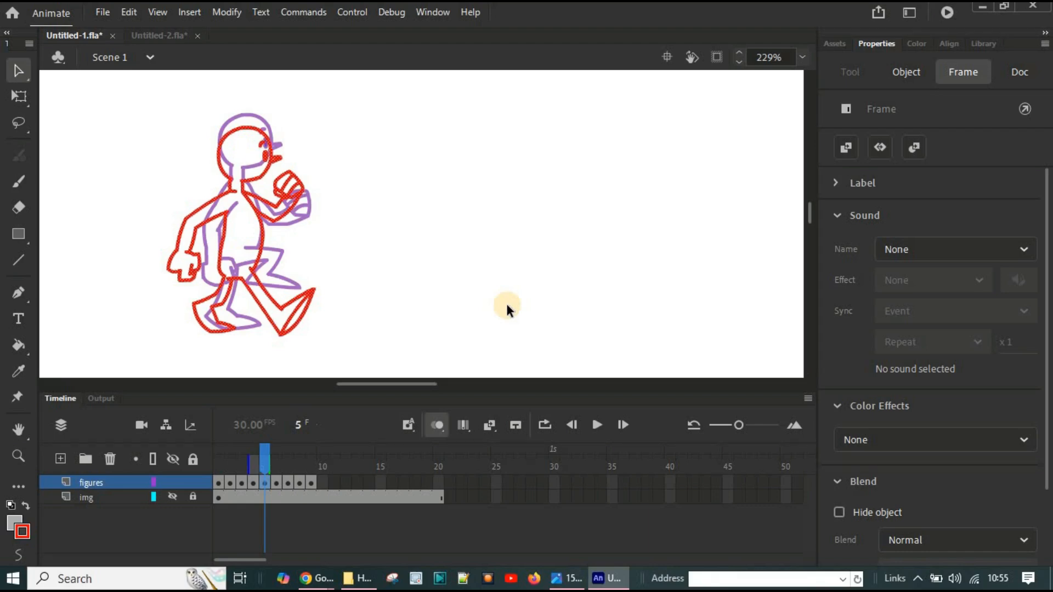
Step: Move the frame 6 figure straight left until its head lines up with frame 5's onion-skinned head, and deselect it
click(277, 482)
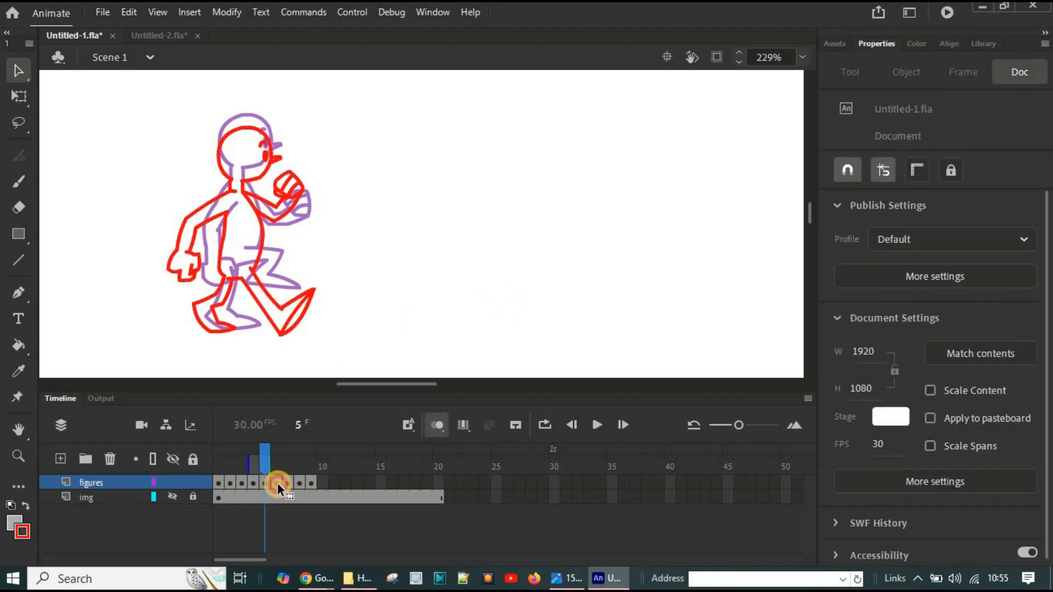
mouse_move(398, 385)
mouse_down()
mouse_move(424, 386)
mouse_move(413, 387)
mouse_up()
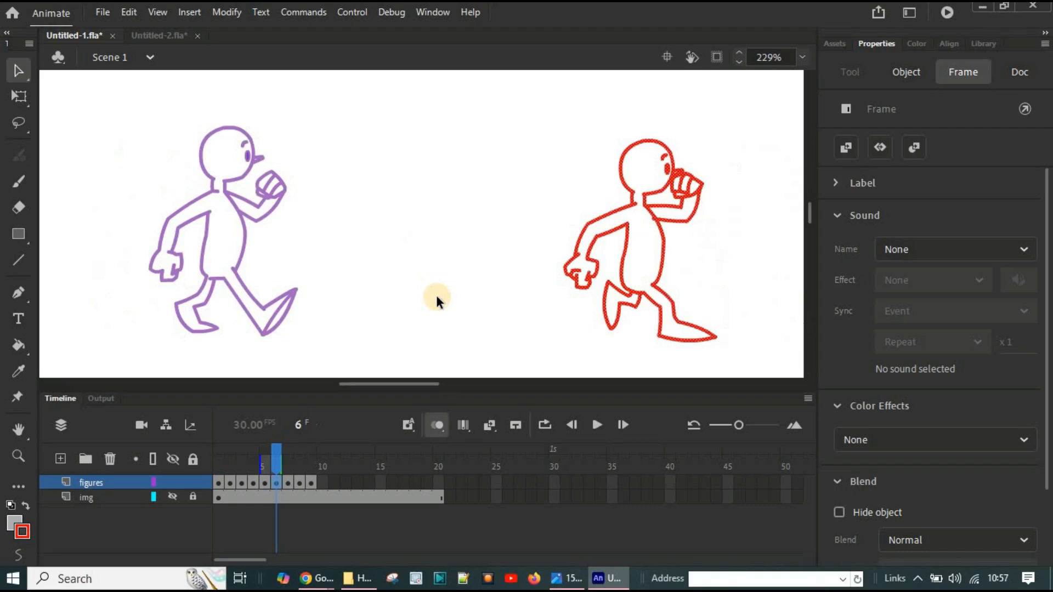
key(shift+Left)
key(shift+Left)
key(shift+Left)
key(shift+Left)
key(shift+Left)
key(shift+Left)
key(shift+Left)
key(shift+Left)
key(shift+Left)
key(shift+Left)
key(shift+Left)
key(shift+Left)
key(shift+Left)
key(shift+Left)
key(shift+Left)
key(shift+Left)
key(shift+Left)
key(shift+Left)
key(shift+Left)
key(shift+Left)
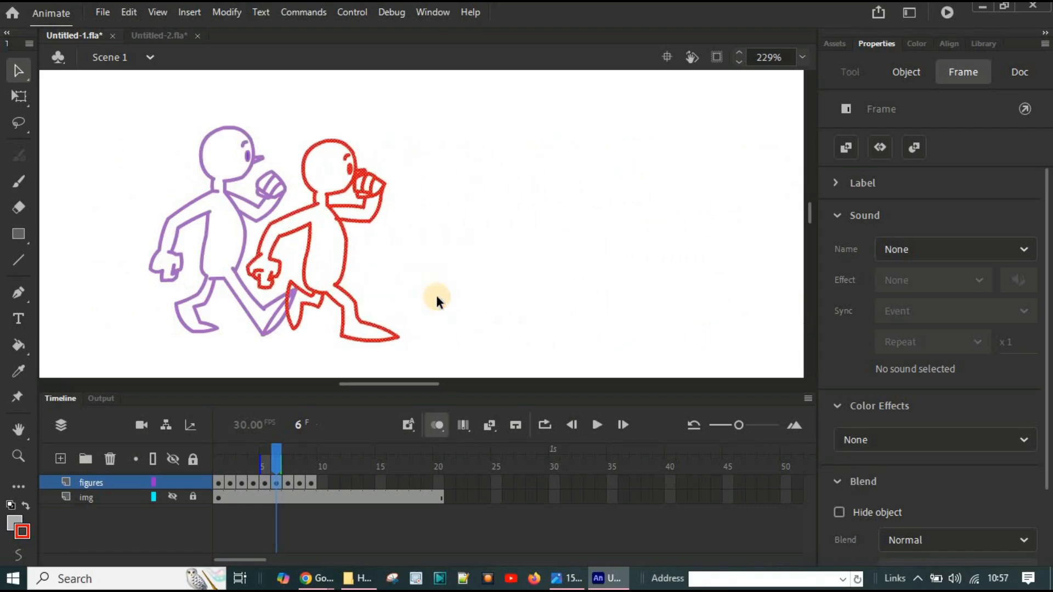
key(shift+Left)
key(shift+Left)
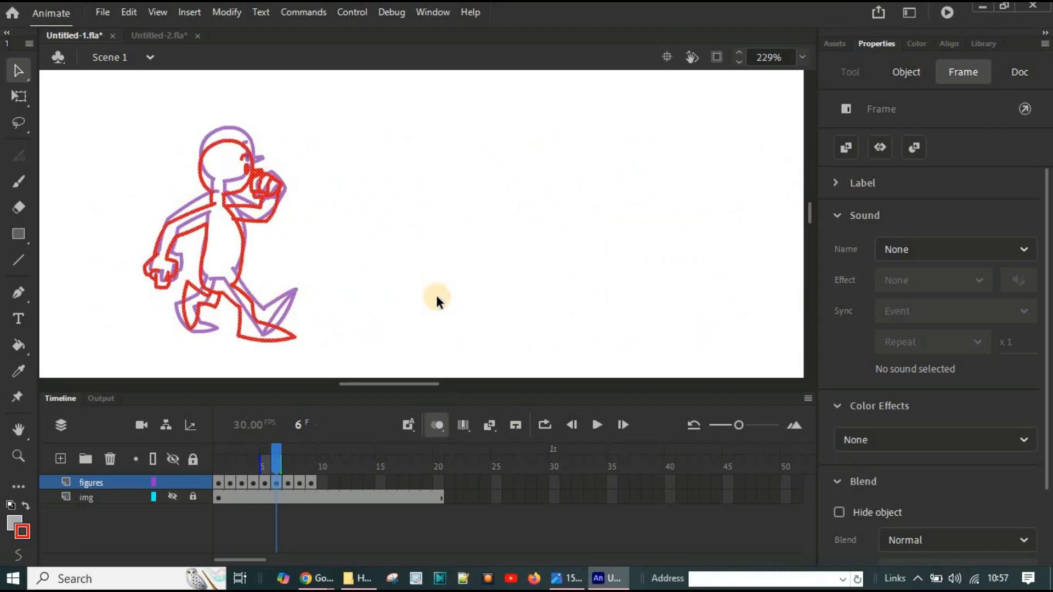
click(403, 288)
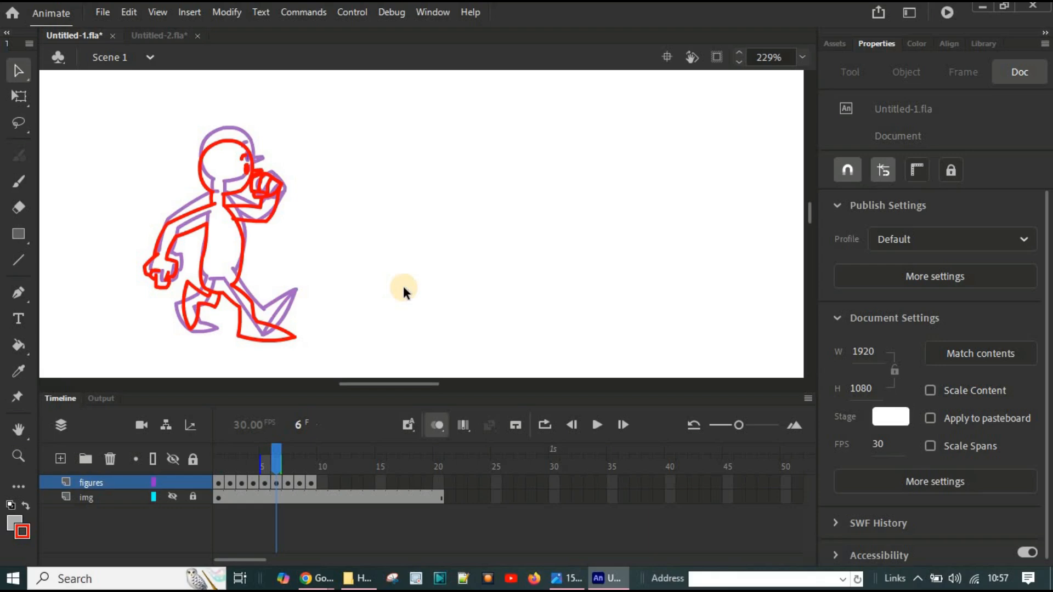
Step: Align the figures on frames 7, 8 and 9 straight left, each over the onion-skinned head of its preceding frame
click(290, 483)
mouse_move(378, 383)
mouse_down()
mouse_move(433, 388)
mouse_move(386, 397)
mouse_up()
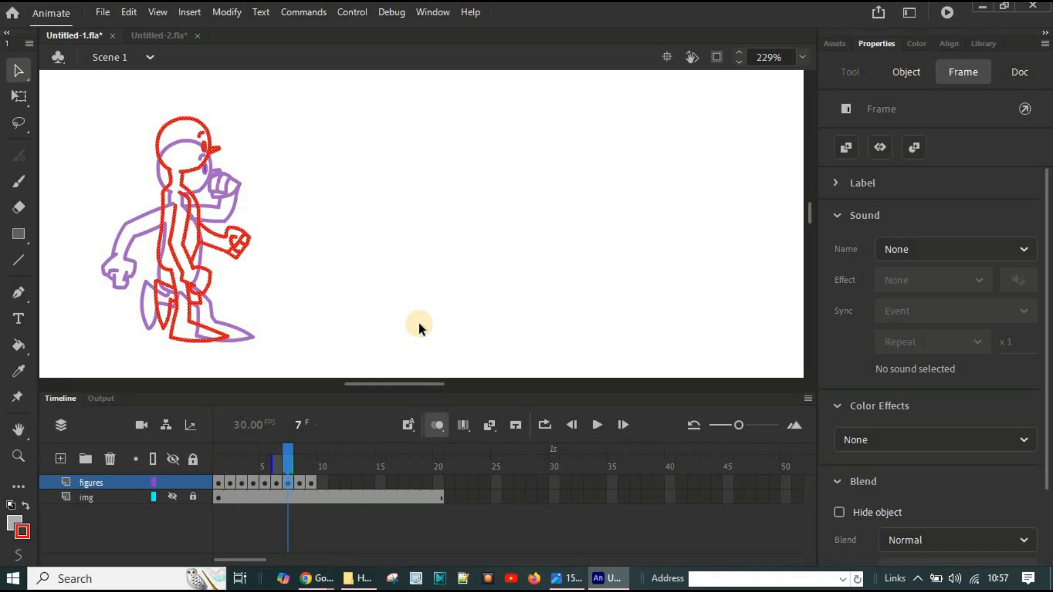
click(303, 482)
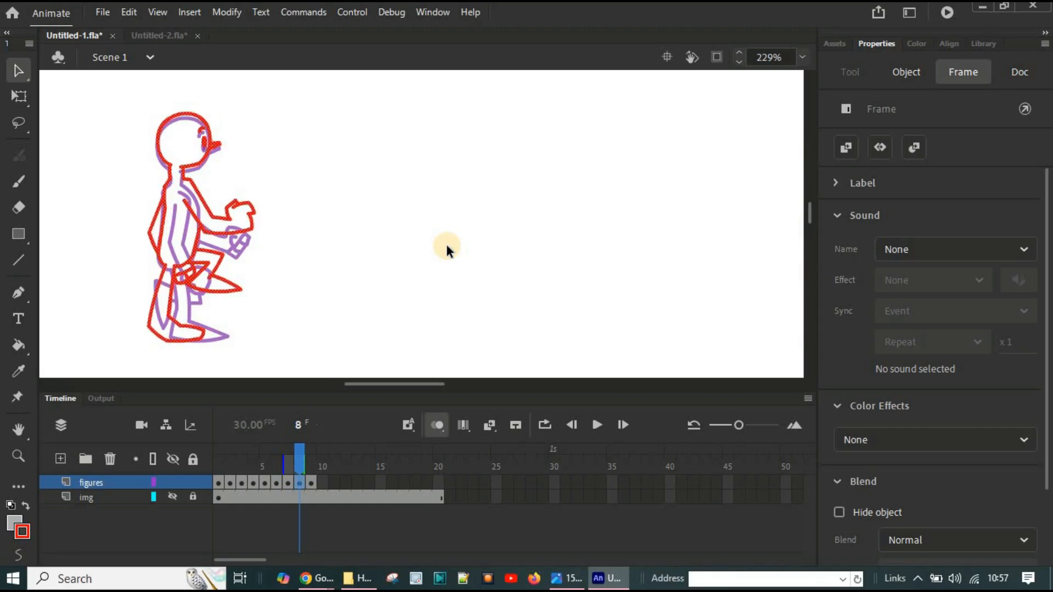
click(312, 483)
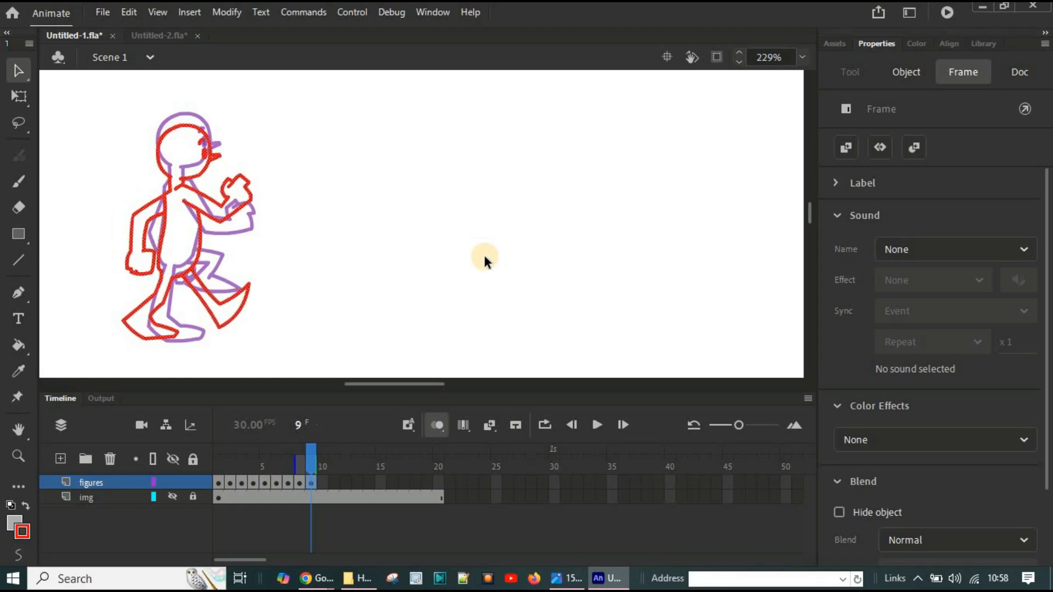
Step: Deselect the frame 9 figure, turn off onion skinning, and scrub back to frame 1 to check the aligned poses
click(440, 249)
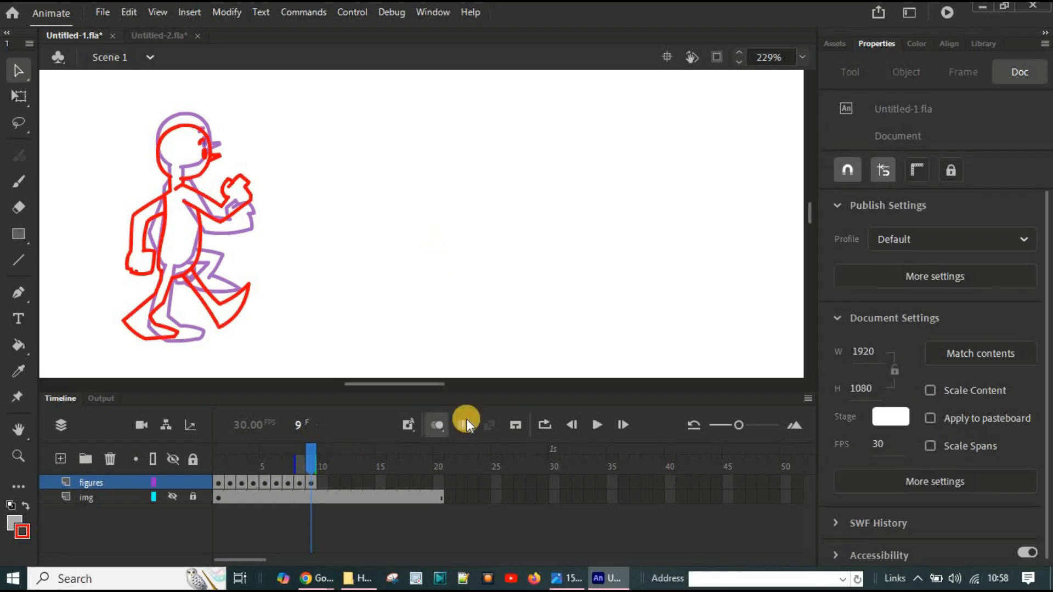
click(434, 425)
mouse_move(310, 451)
mouse_down()
mouse_move(181, 453)
mouse_move(315, 455)
mouse_move(195, 459)
mouse_move(311, 460)
mouse_move(186, 449)
mouse_up()
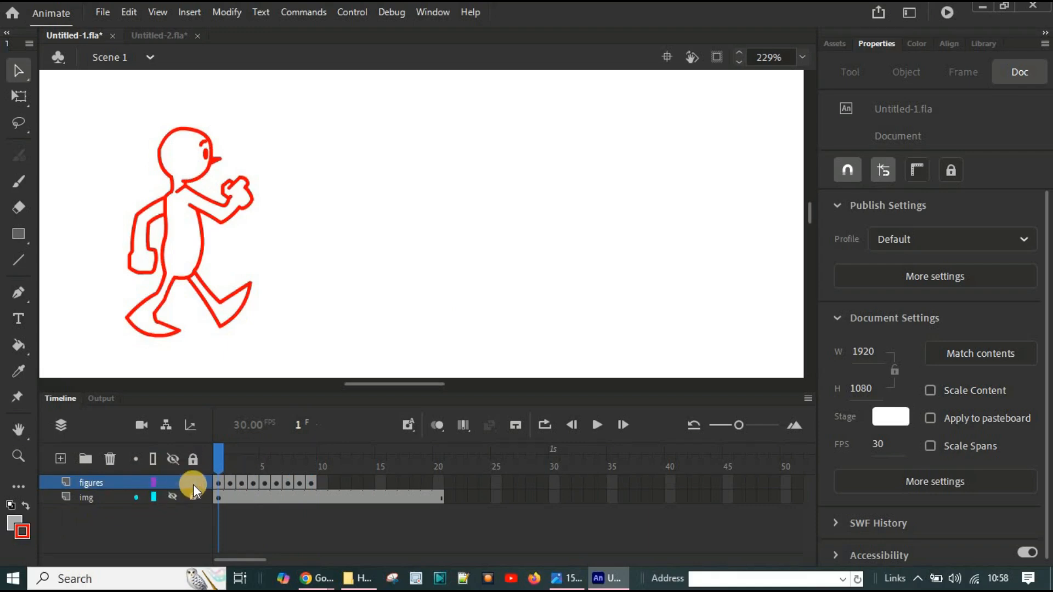
Step: Convert the img layer to a guide layer so it is not published, and test the walk cycle movie
right_click(112, 501)
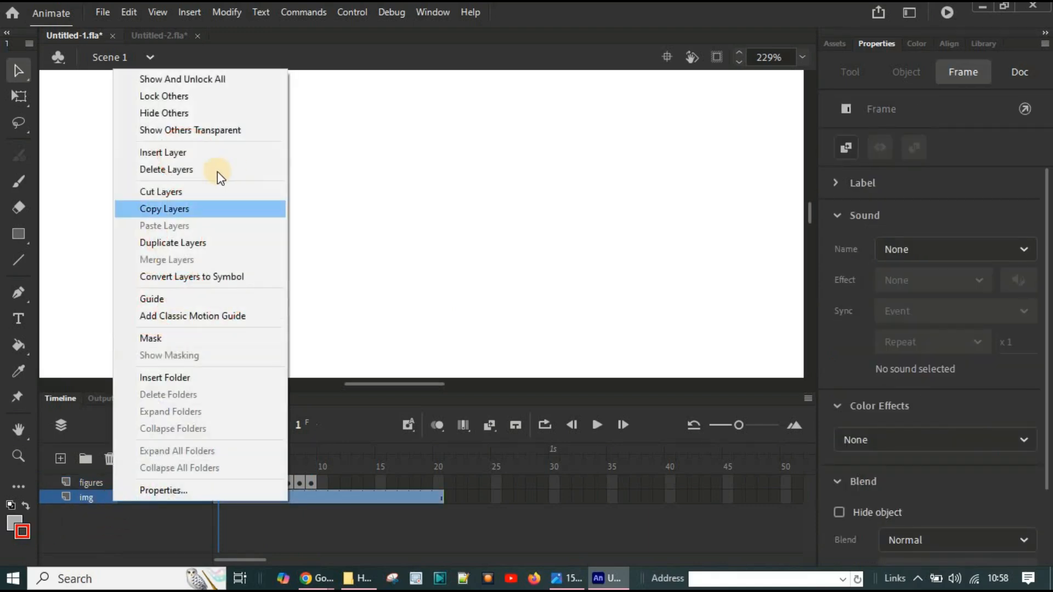
click(167, 299)
key(ctrl+Return)
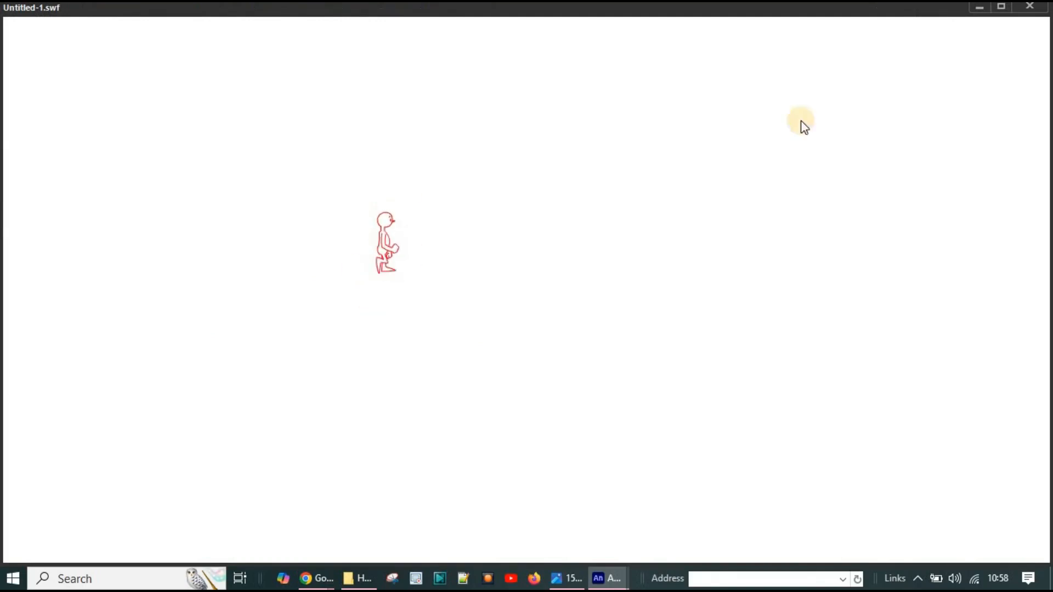
click(1029, 7)
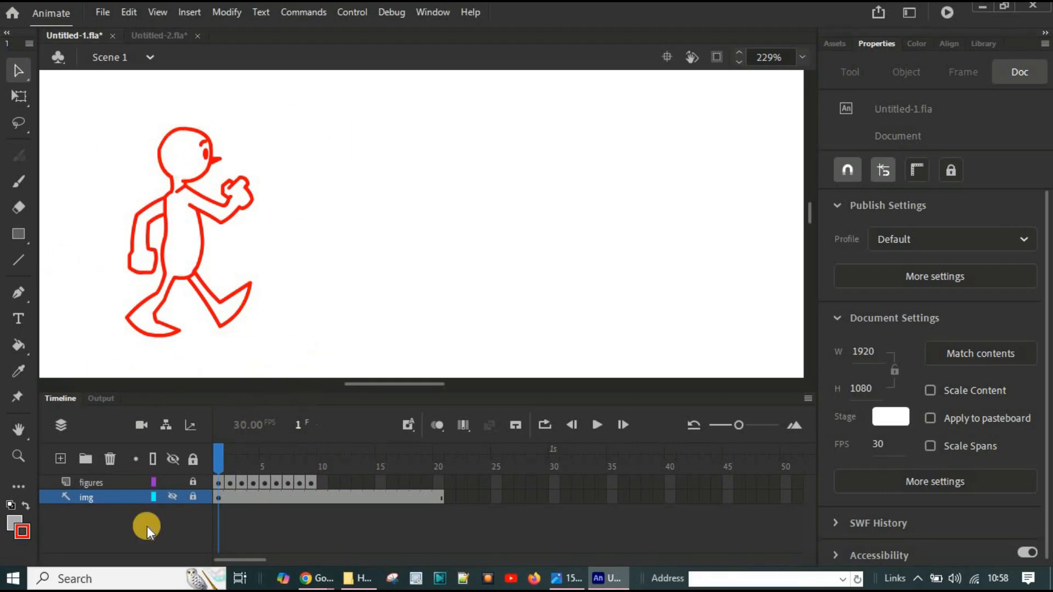
Step: Enable Edit Multiple Frames across frames 1 to 9, then unlock the figures layer and select all its drawings
click(463, 424)
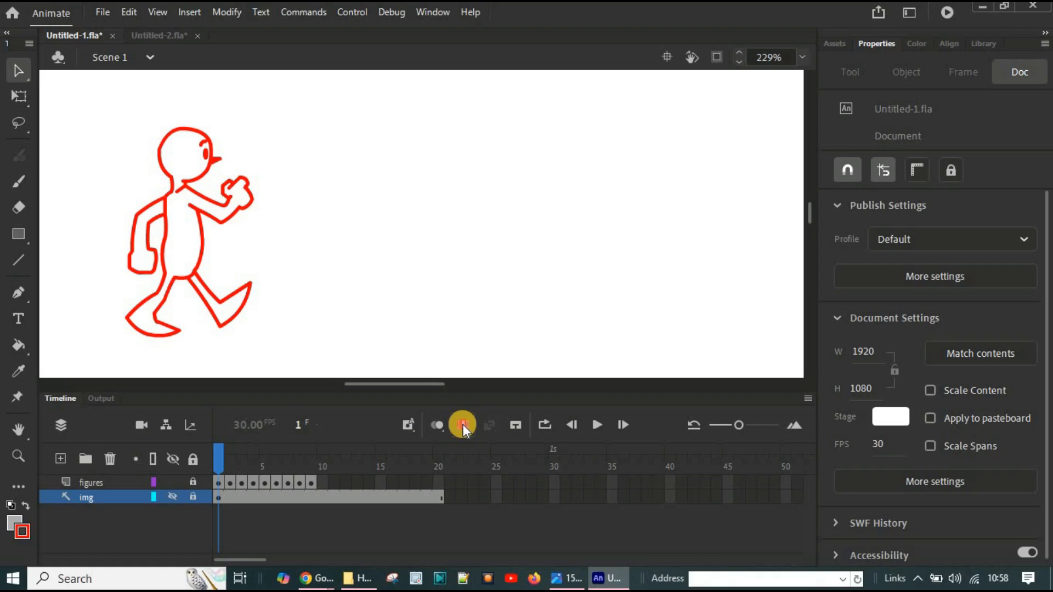
drag(225, 465, 321, 466)
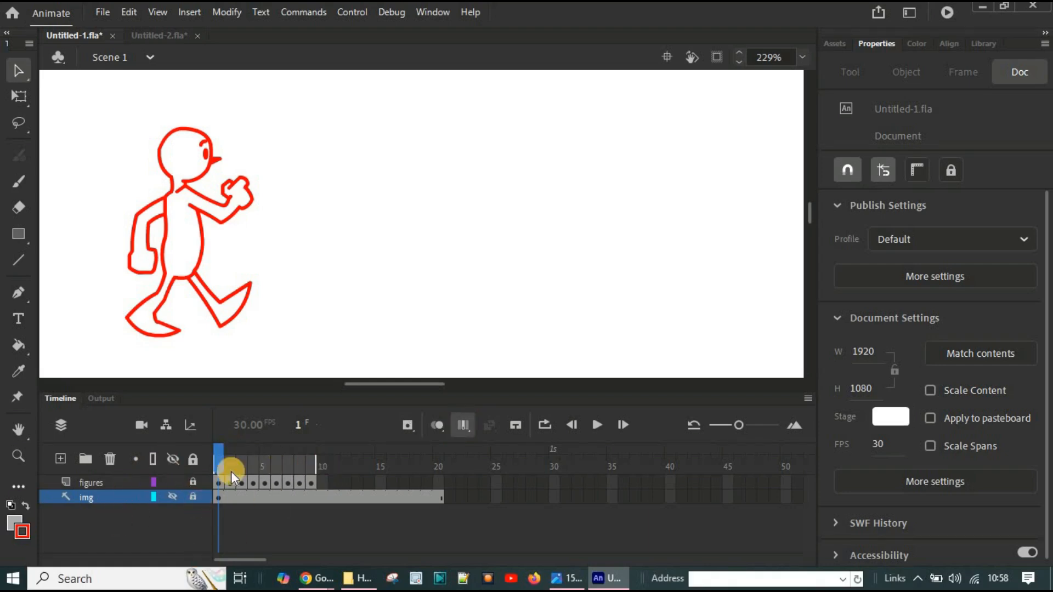
click(193, 481)
click(84, 486)
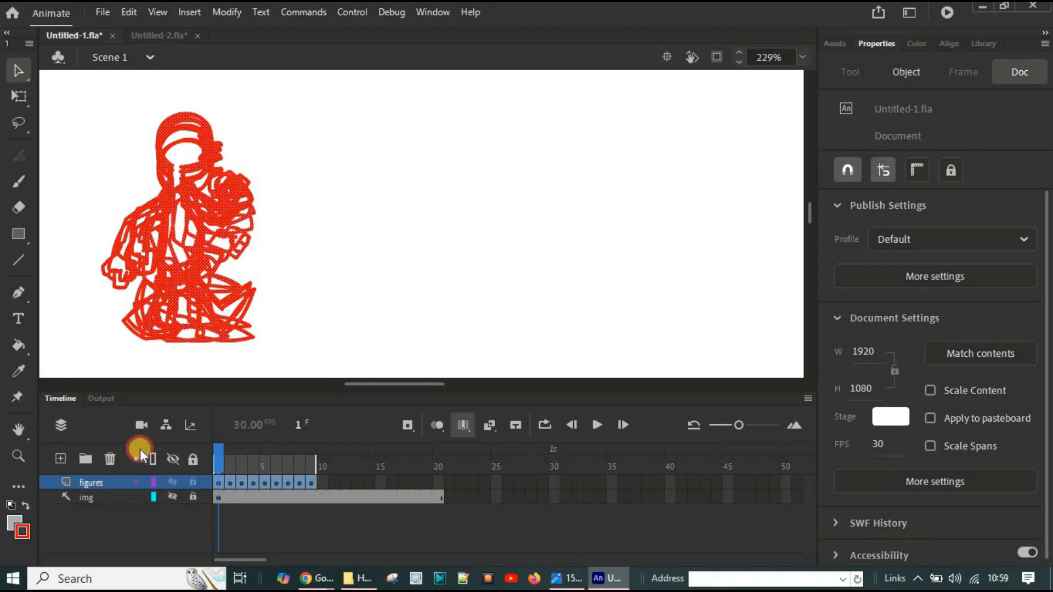
Step: Scale all nine figures together to nearly double size with Free Transform, and turn off Edit Multiple Frames
click(20, 98)
click(196, 162)
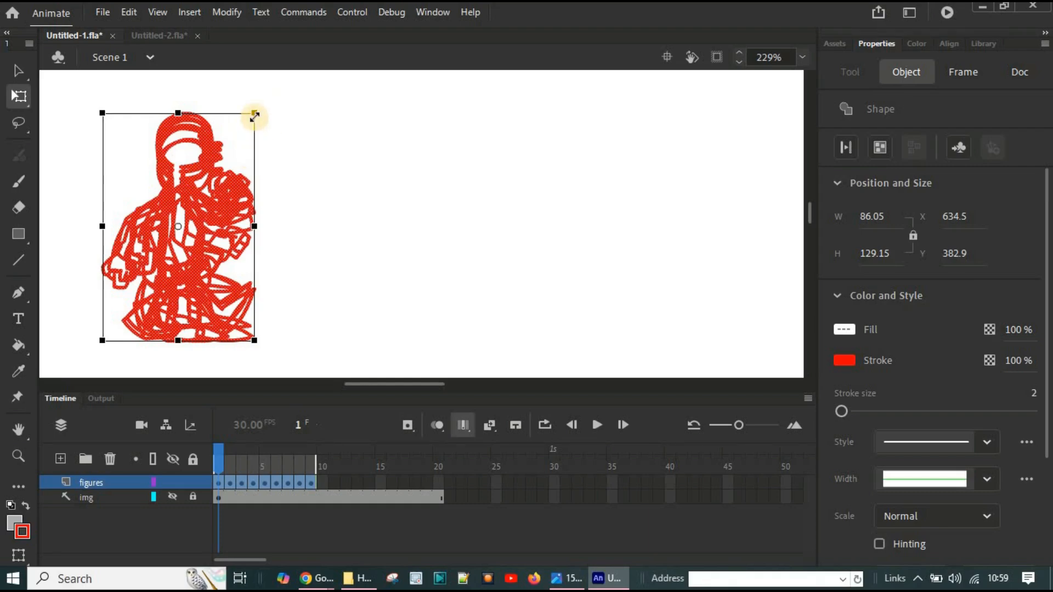
drag(255, 112, 439, 7)
click(416, 256)
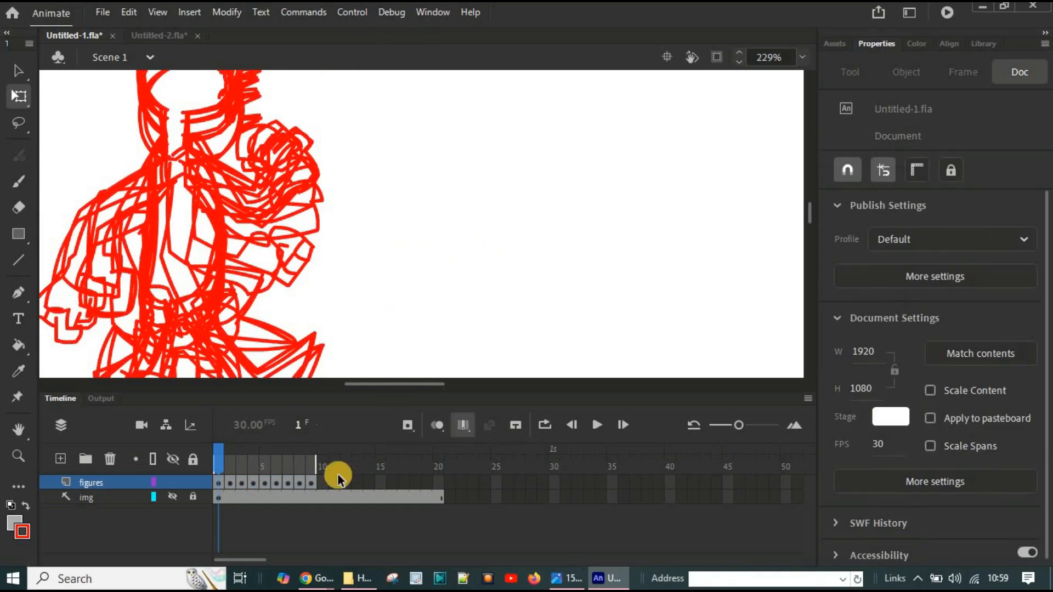
click(463, 424)
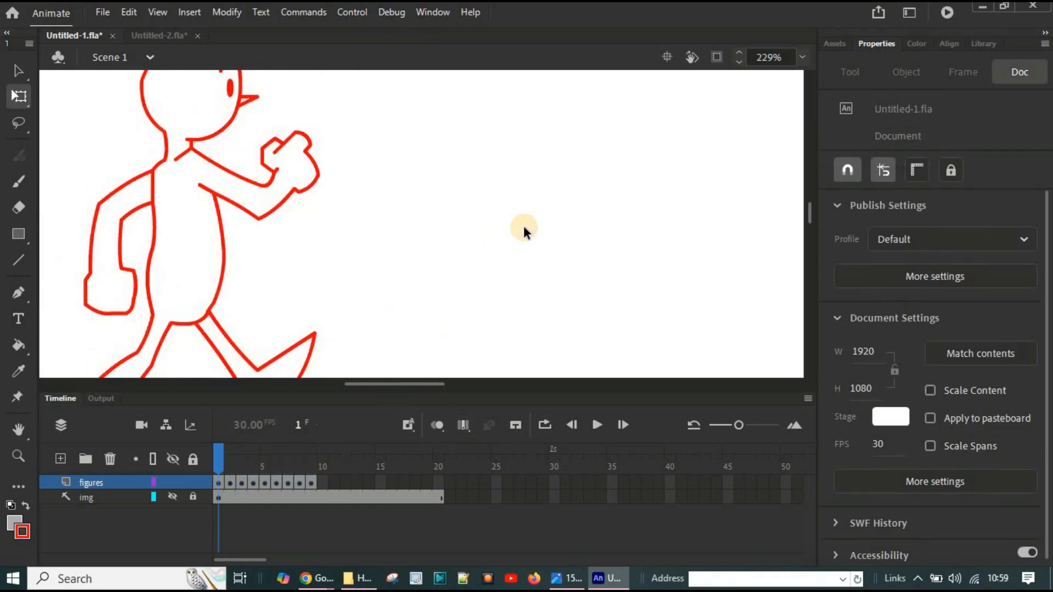
Step: Test the movie to check the size of the walking figure, and close the preview
key(ctrl+Return)
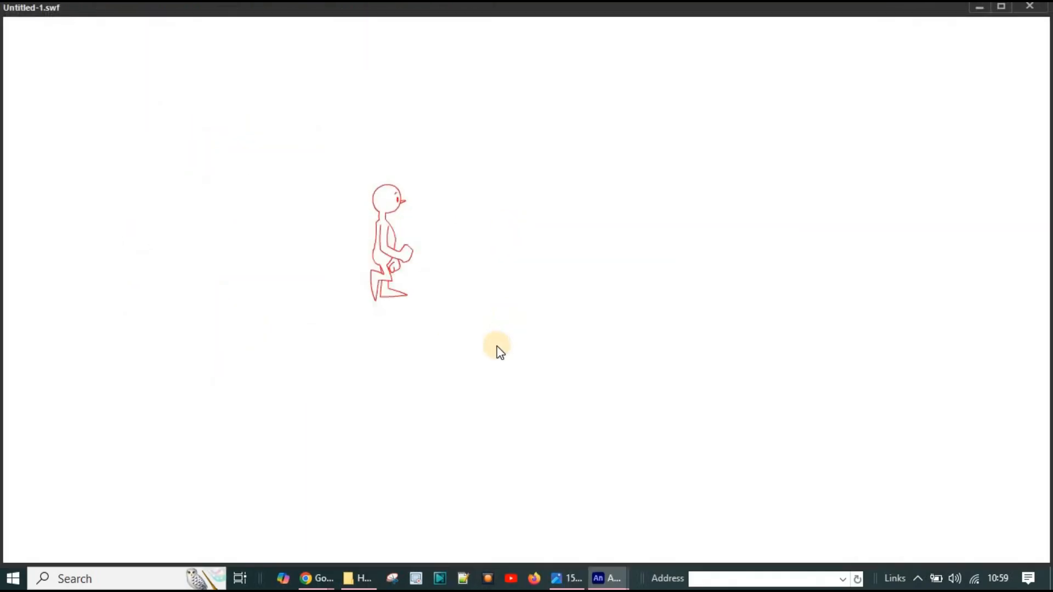
click(1030, 6)
click(475, 259)
key(q)
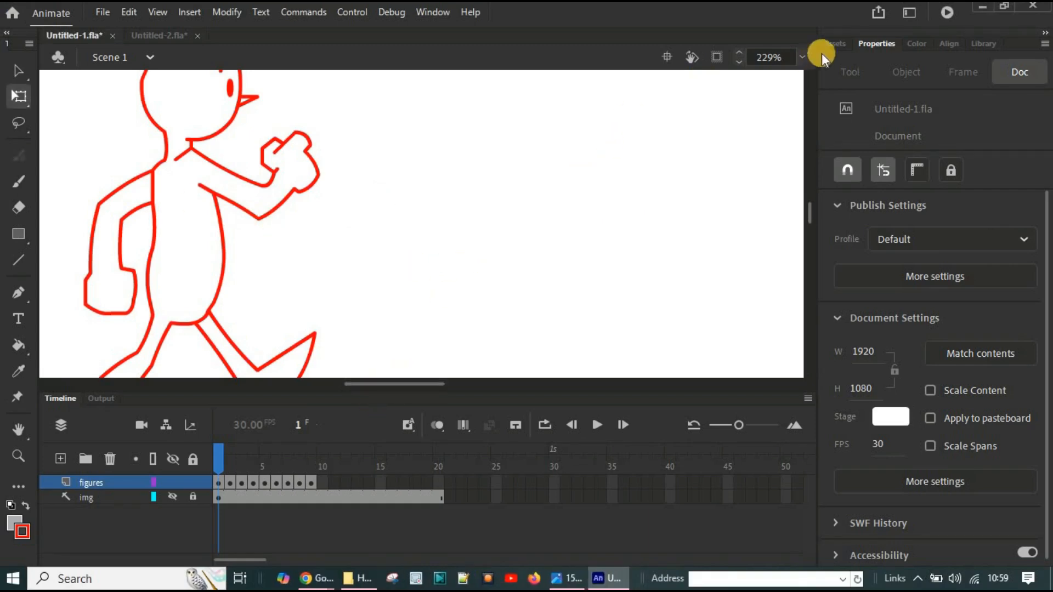
Step: Edit all nine frames together to enlarge the figures to about three quarters of the stage height, and test the movie
click(801, 55)
click(841, 76)
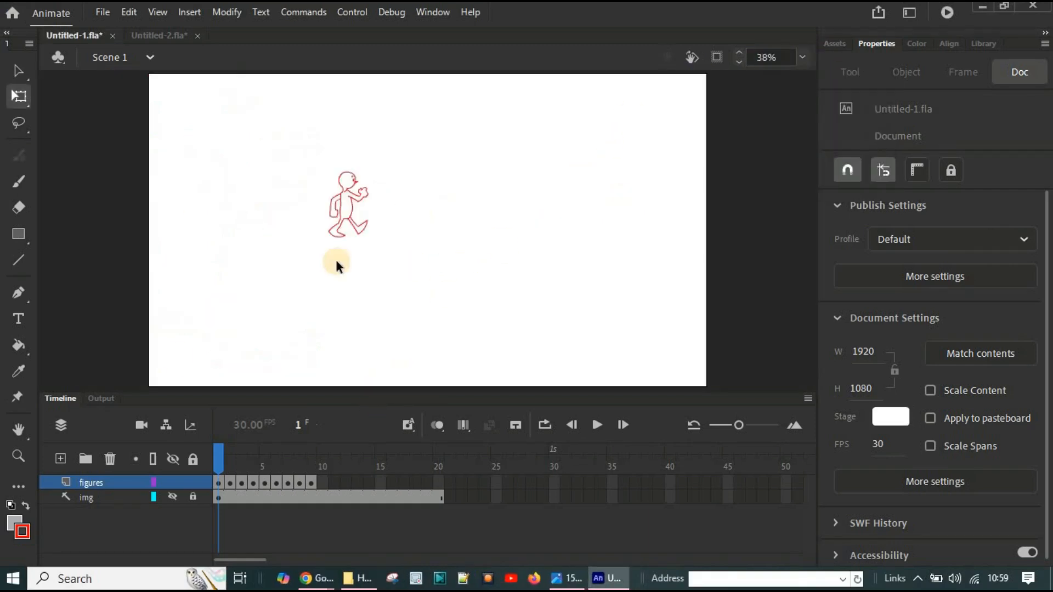
click(472, 422)
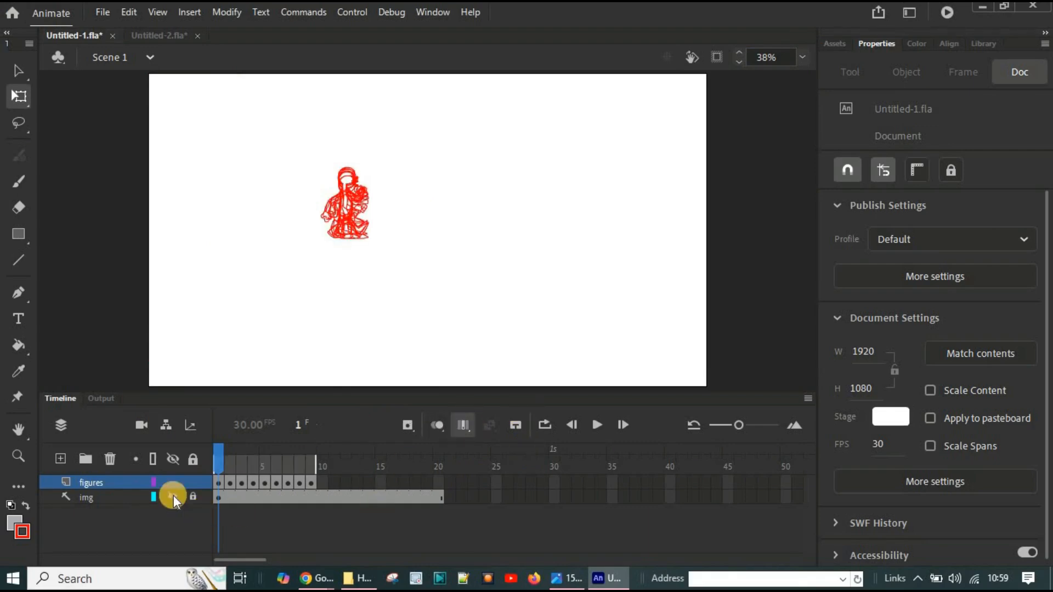
click(93, 481)
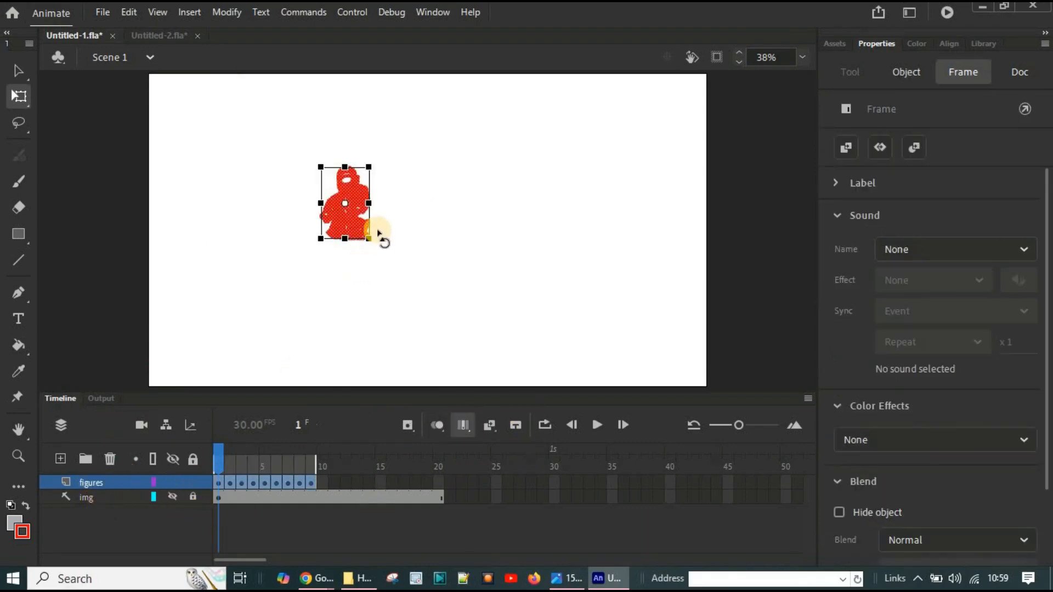
drag(367, 238, 454, 322)
click(528, 286)
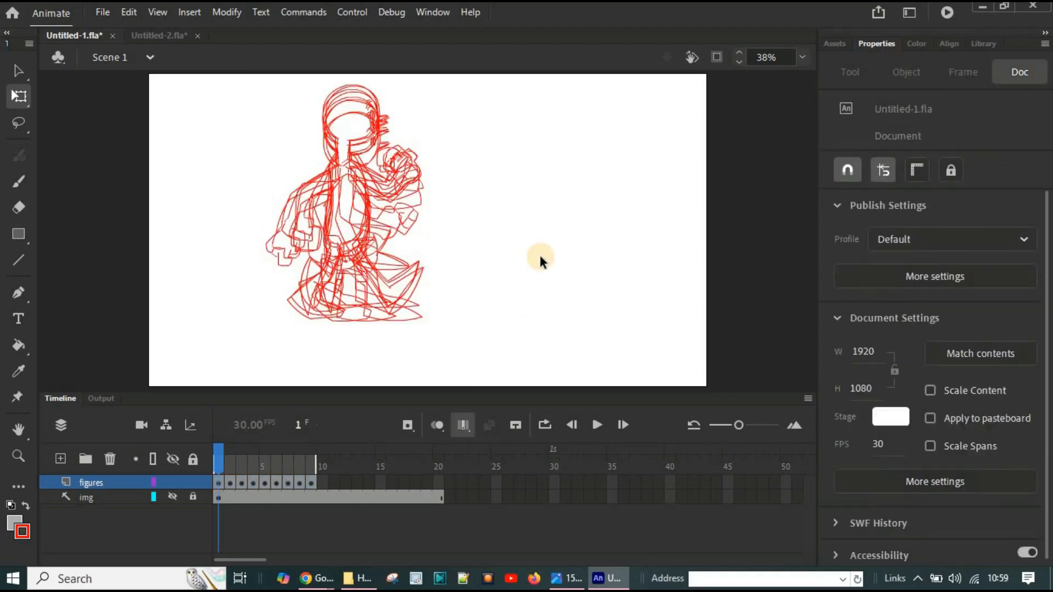
key(ctrl+Return)
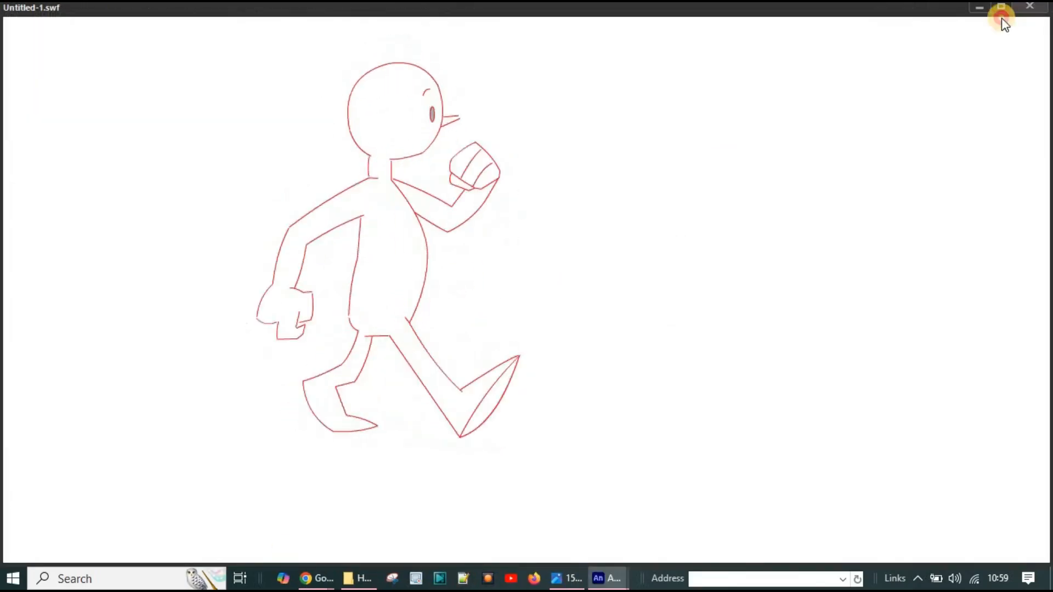
Step: Thicken the outlines of all nine figures together by increasing their stroke size, and test the movie
click(1030, 6)
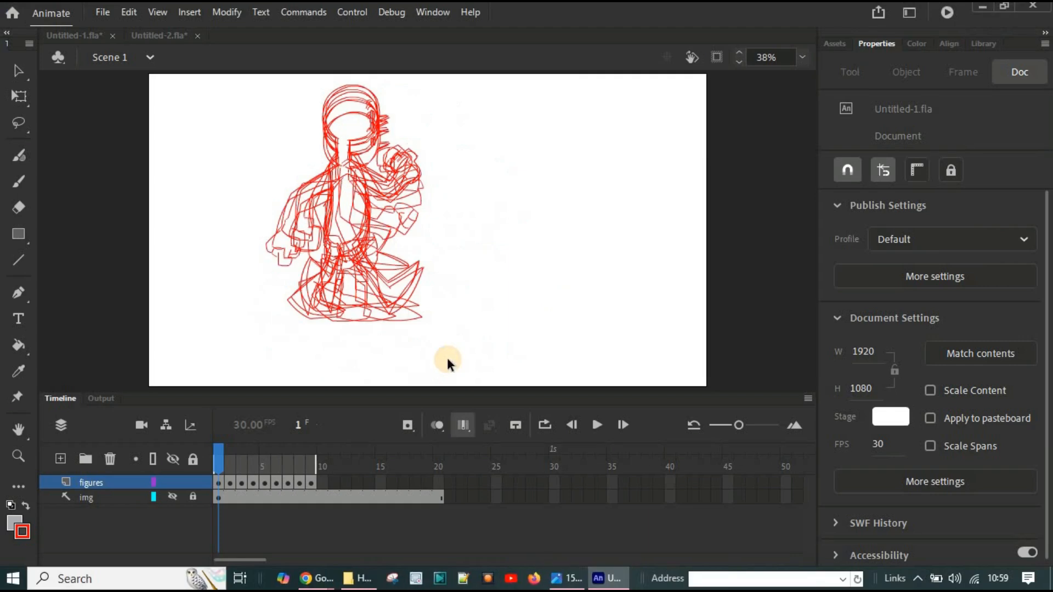
click(89, 485)
click(907, 74)
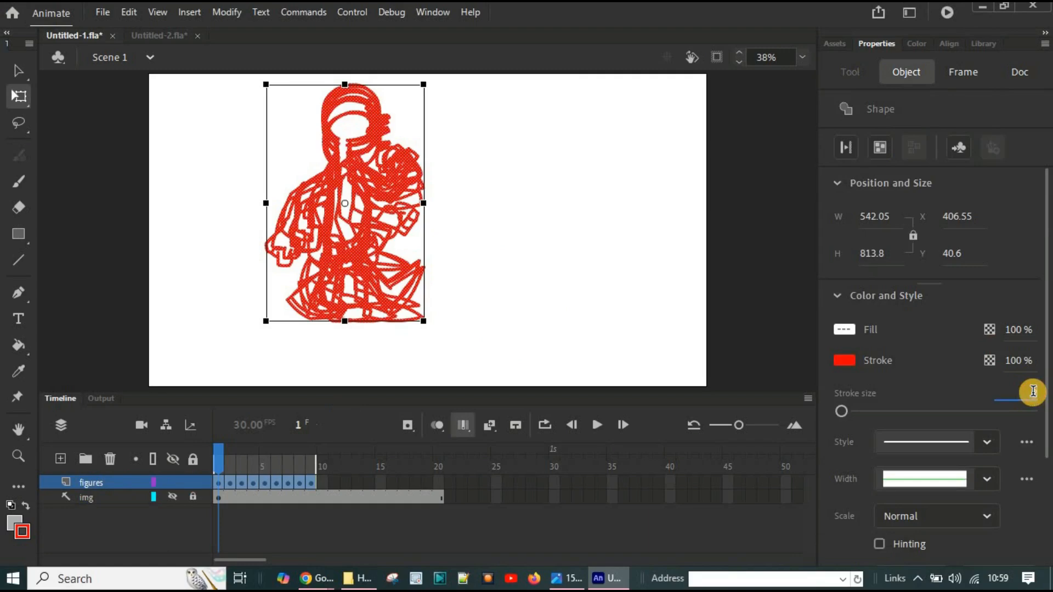
key(Up)
key(Down)
key(Down)
click(271, 364)
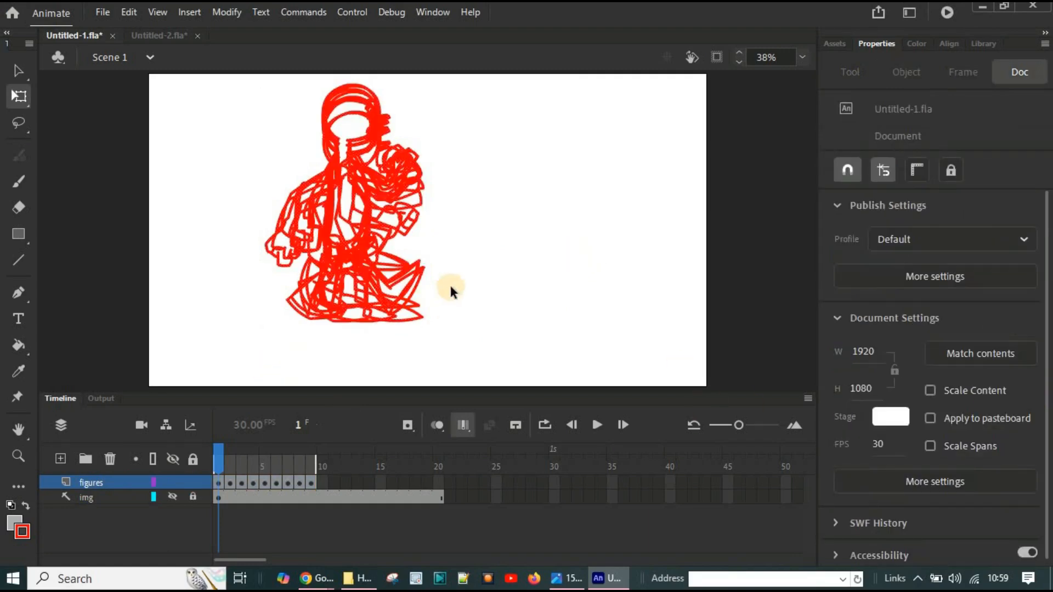
key(ctrl+Return)
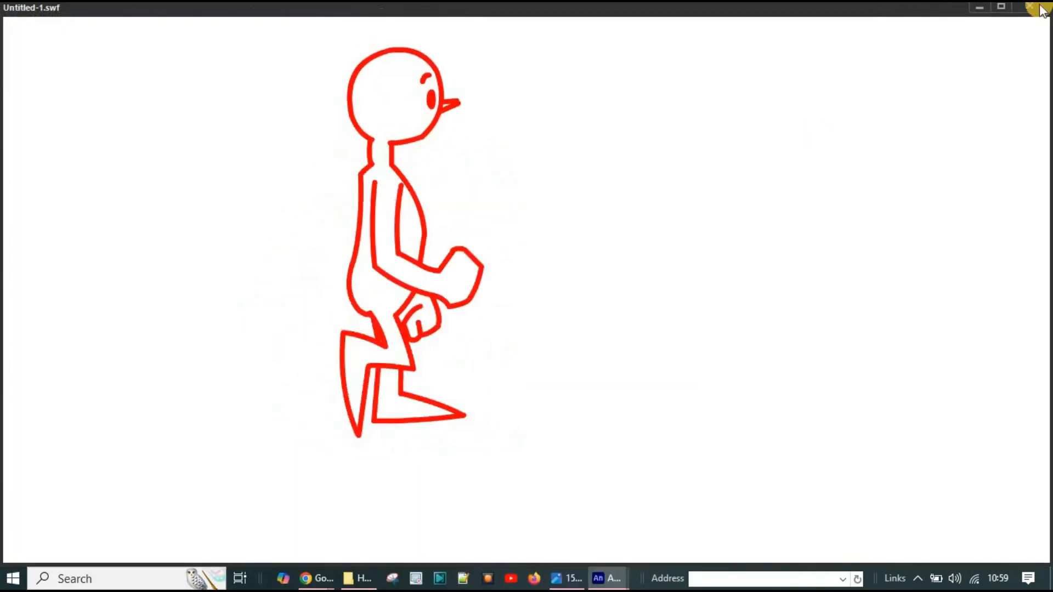
key(ctrl+w)
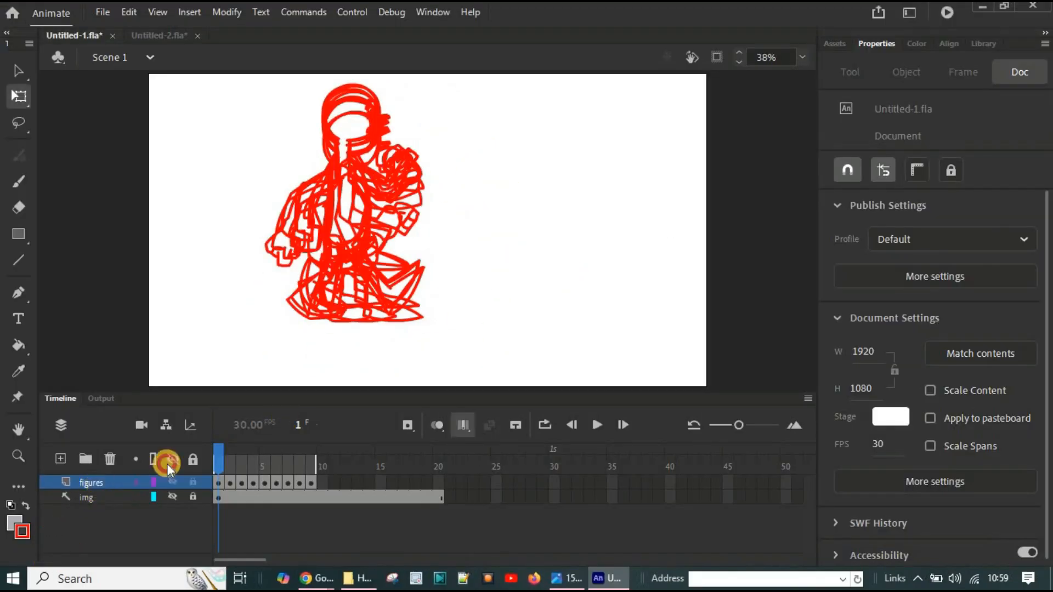
Step: Move the drawings in all nine frames straight down together until the feet reach the stage's bottom edge
click(100, 485)
key(Down)
key(Down)
key(Down)
key(Down)
key(Down)
key(Down)
key(Down)
key(Down)
key(Down)
key(Down)
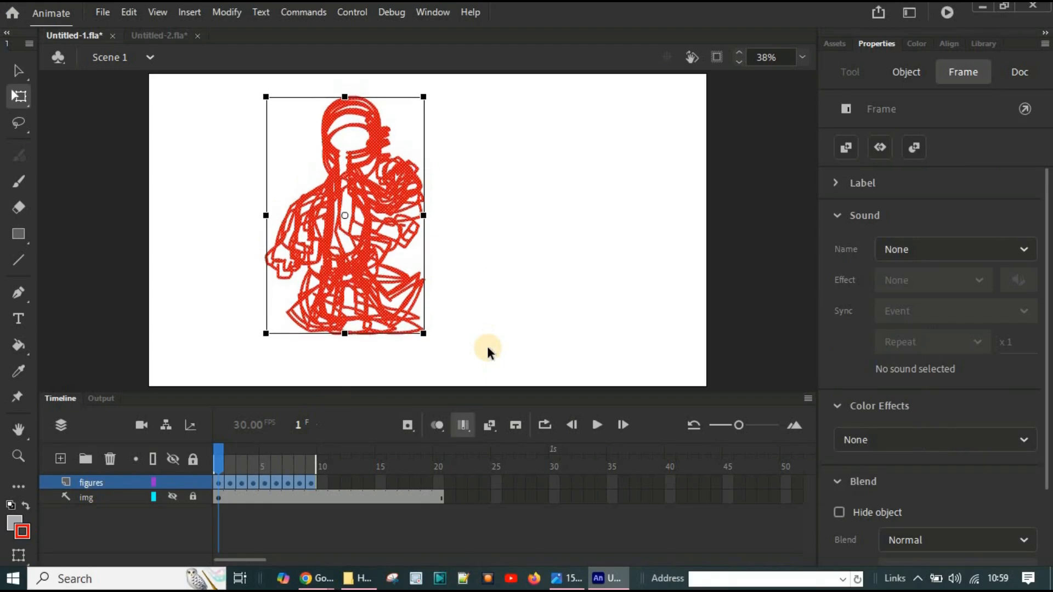
key(Down)
key(Down)
key(Down)
key(Down)
key(Down)
key(Down)
key(Down)
key(Down)
key(Down)
key(Down)
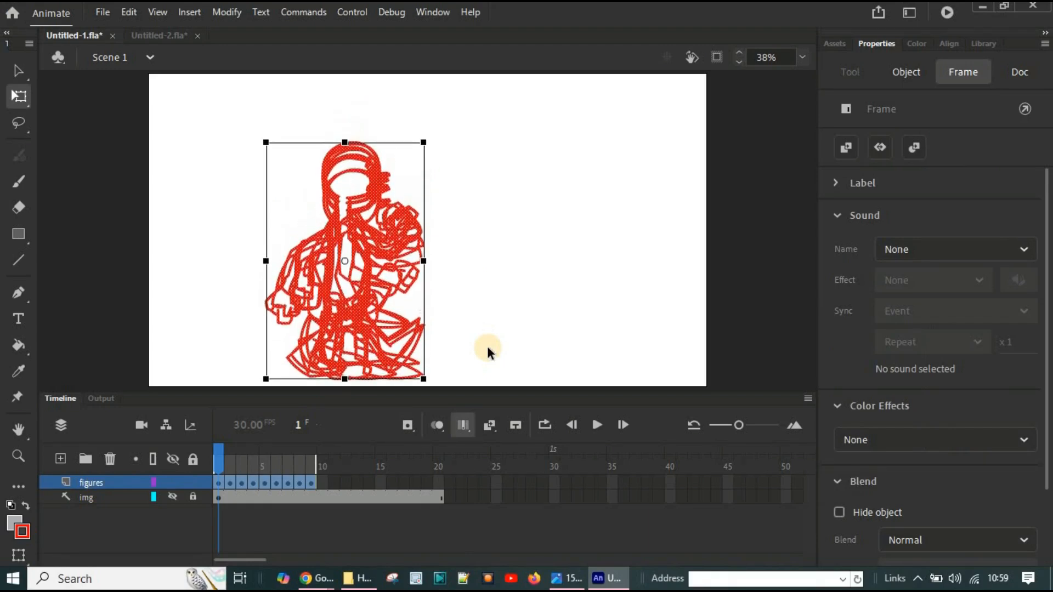
key(Down)
key(Down)
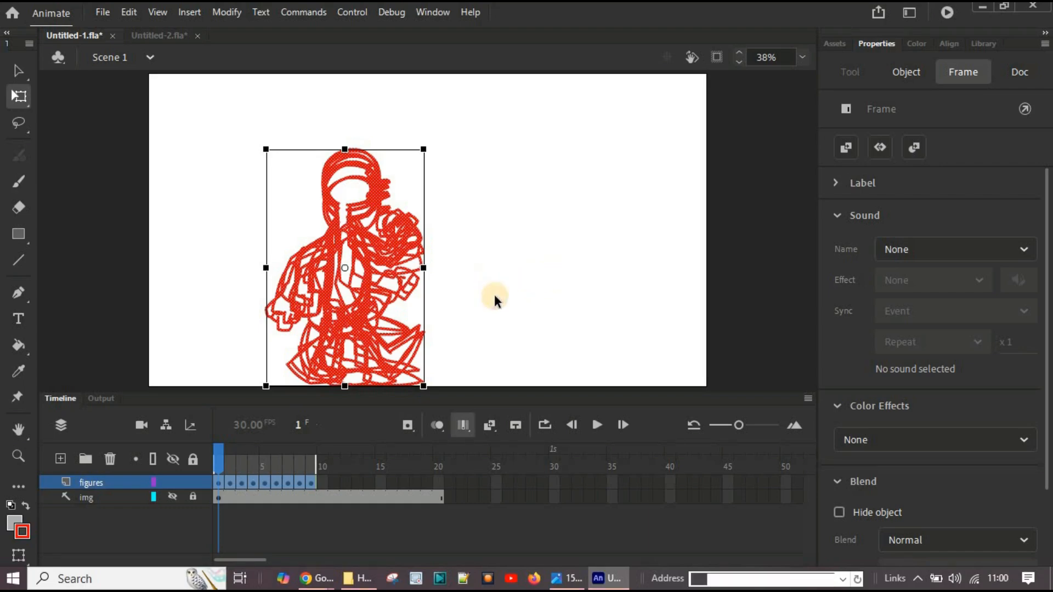
Step: Test the movie to check the figure walking along the bottom of the stage, and close the preview
click(525, 297)
key(ctrl+Return)
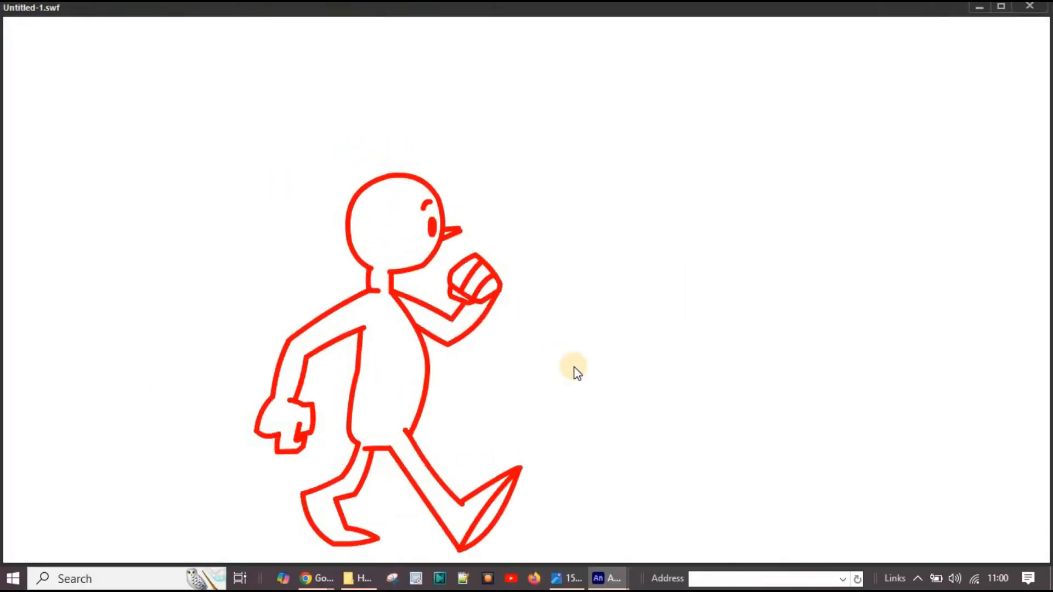
click(1030, 6)
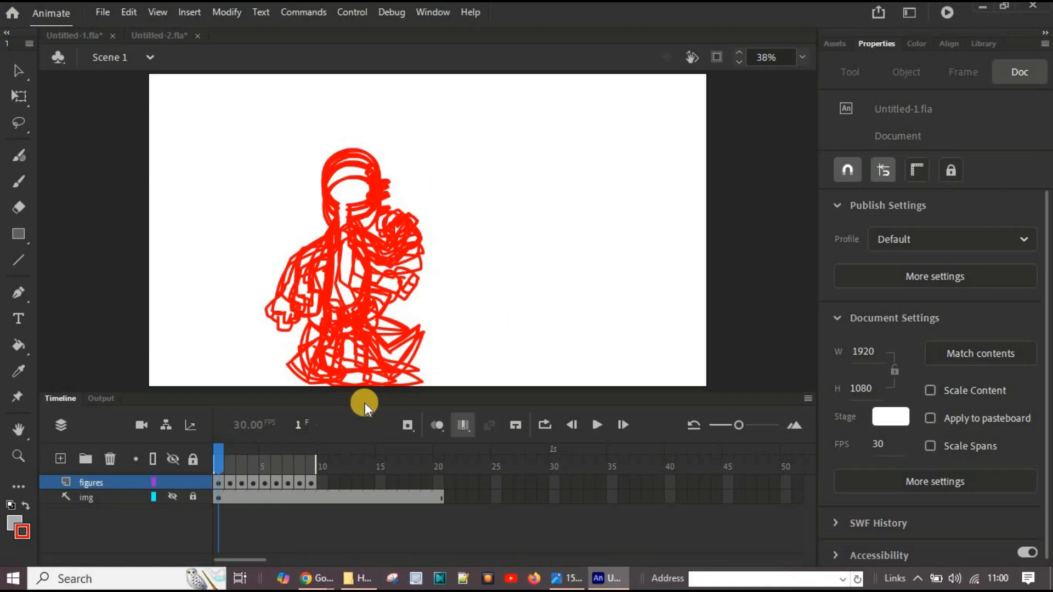
Step: Turn off Edit Multiple Frames and insert three frames after the first keyframe of the figures layer
click(444, 430)
click(218, 485)
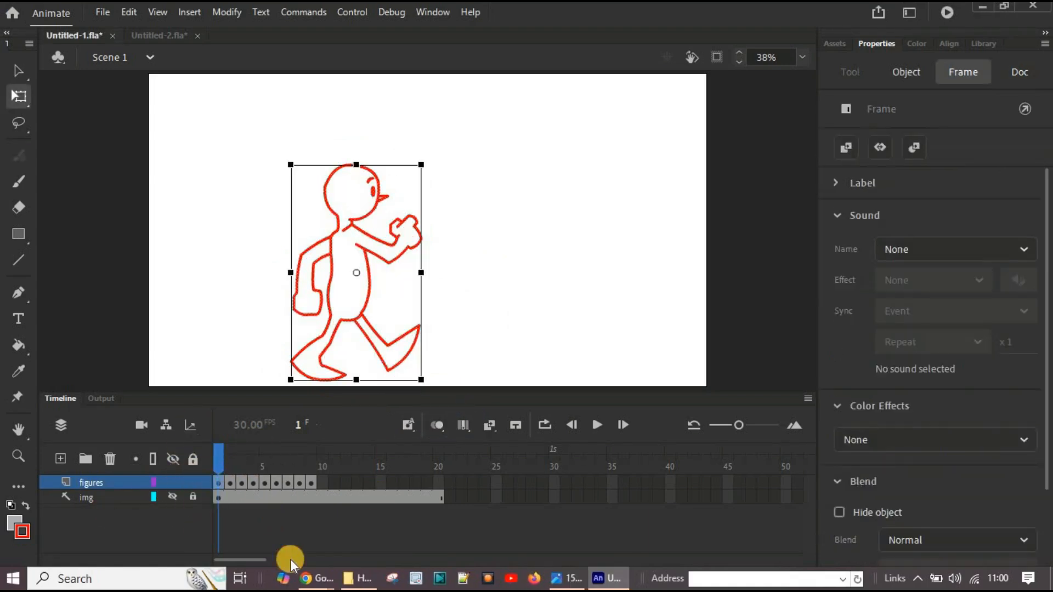
right_click(218, 478)
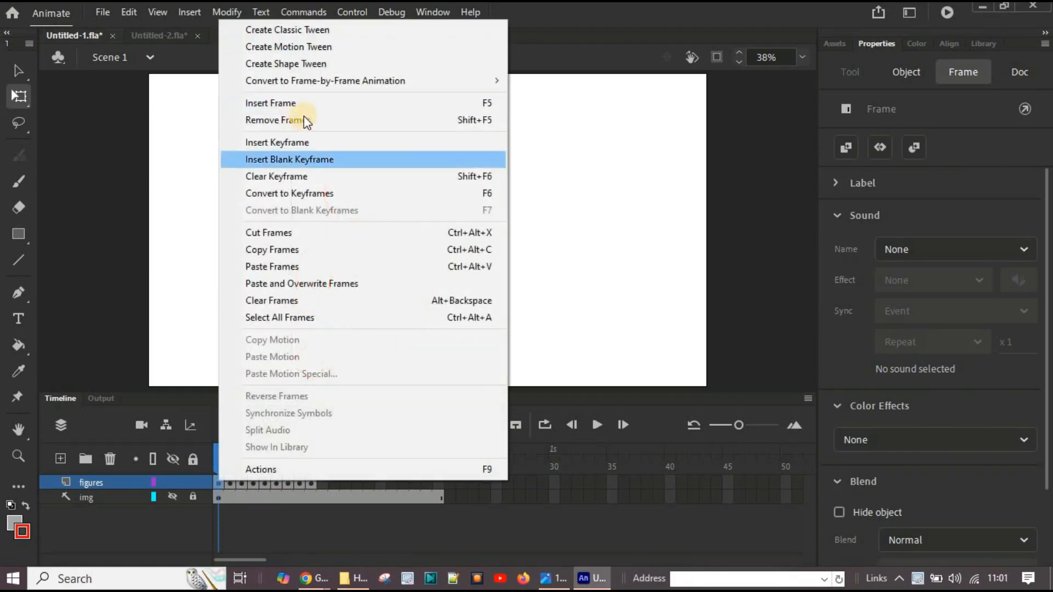
click(314, 103)
right_click(219, 483)
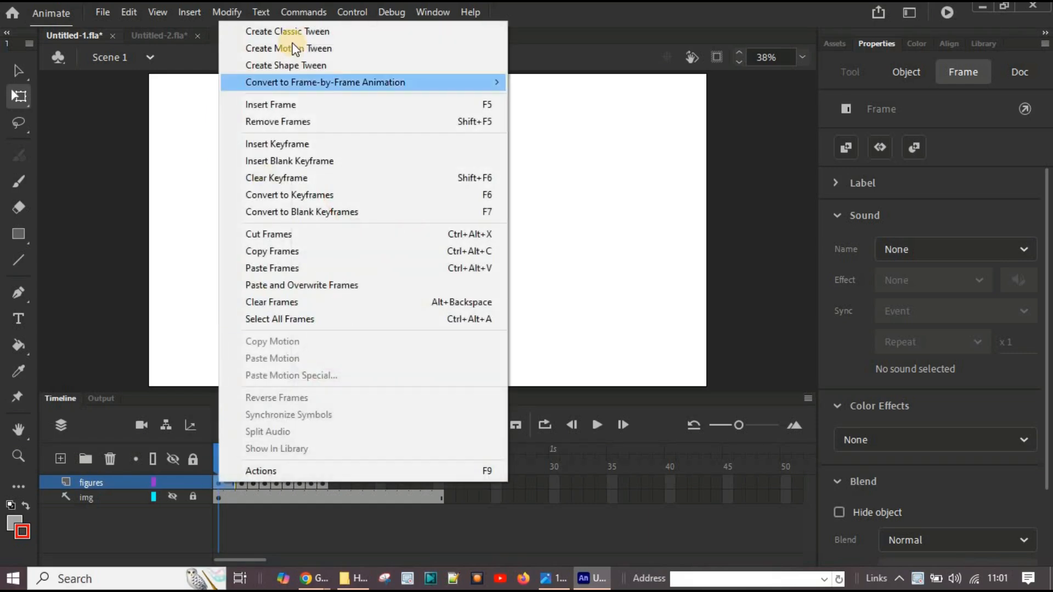
click(281, 103)
right_click(221, 478)
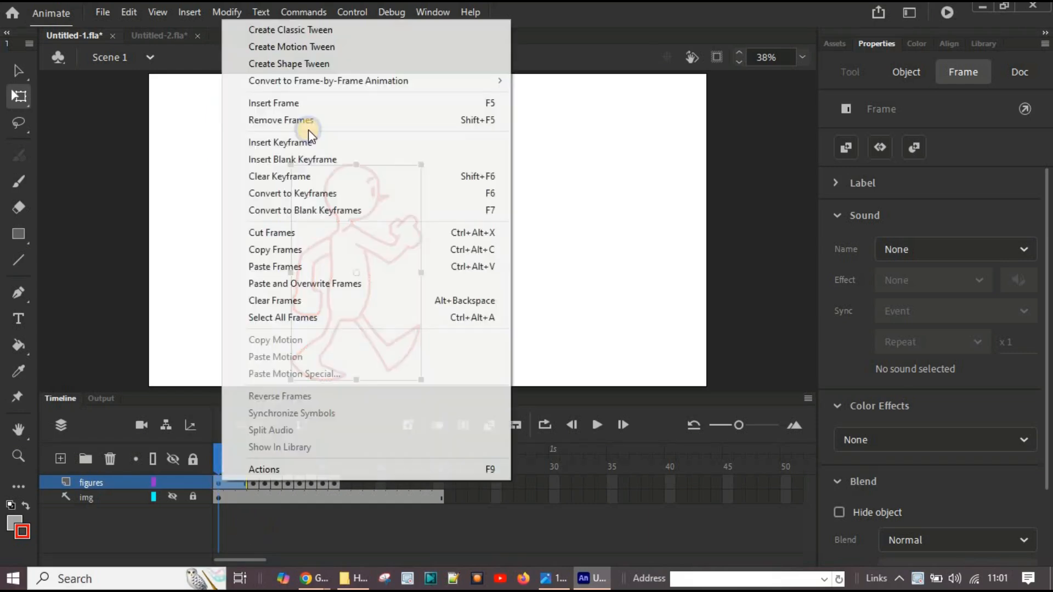
click(302, 104)
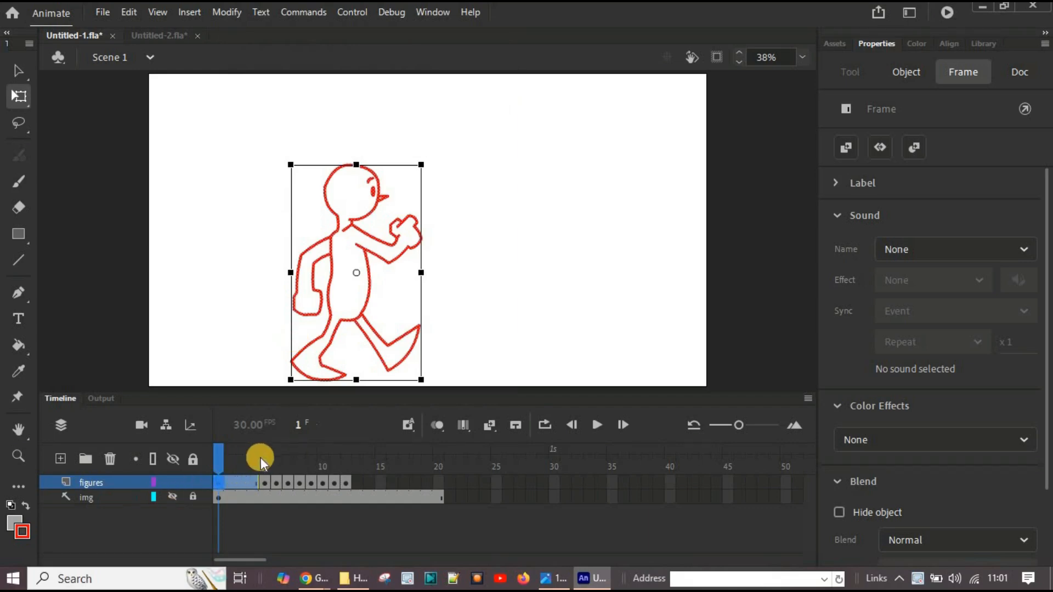
Step: Extend the second pose at frame 5 of the figures layer by inserting three frames after its keyframe
click(263, 483)
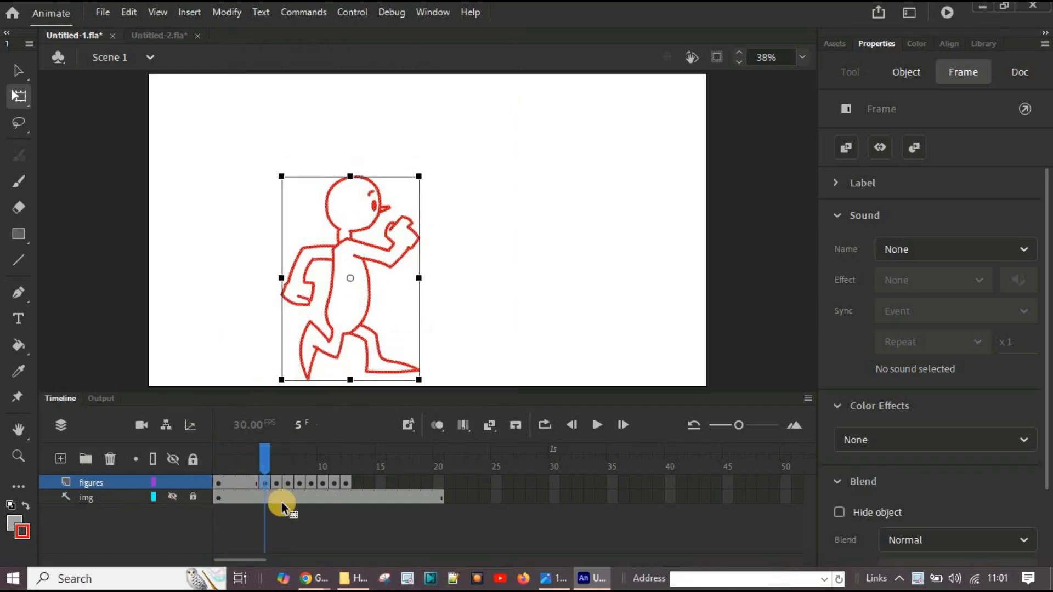
right_click(268, 484)
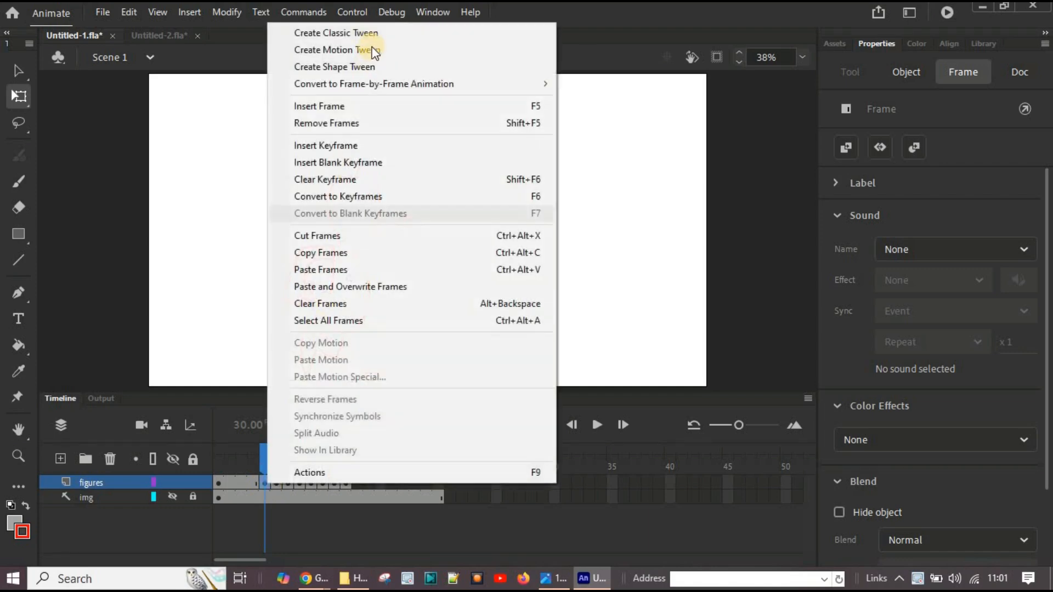
click(344, 101)
right_click(262, 485)
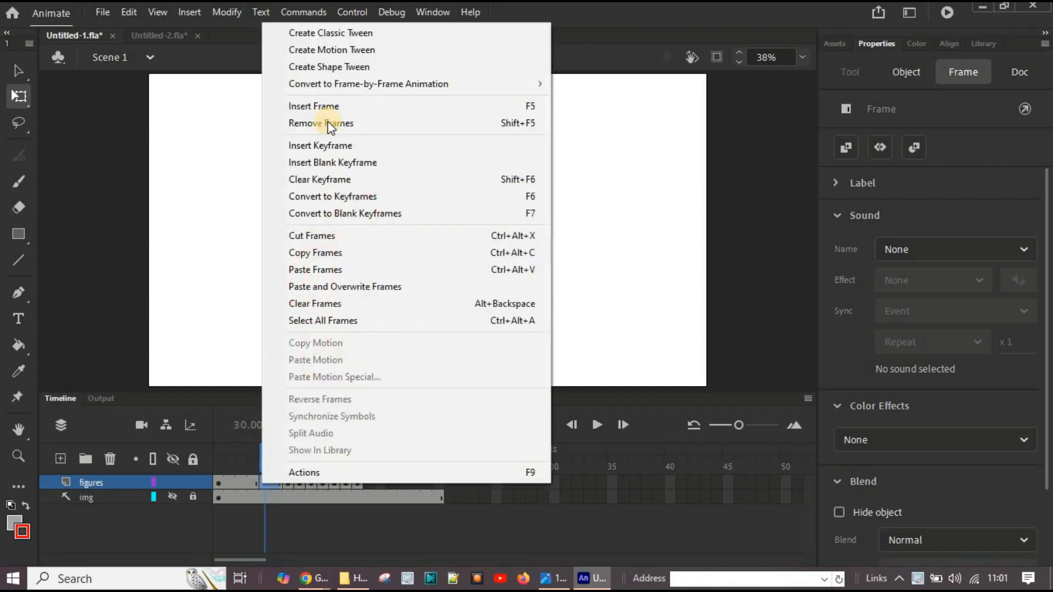
click(301, 103)
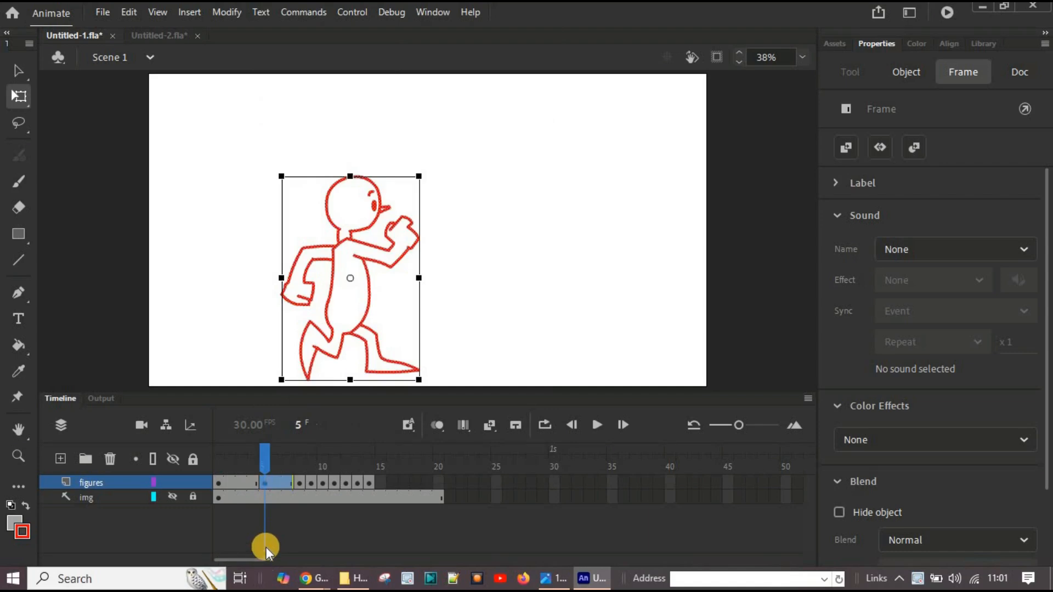
click(262, 483)
right_click(267, 483)
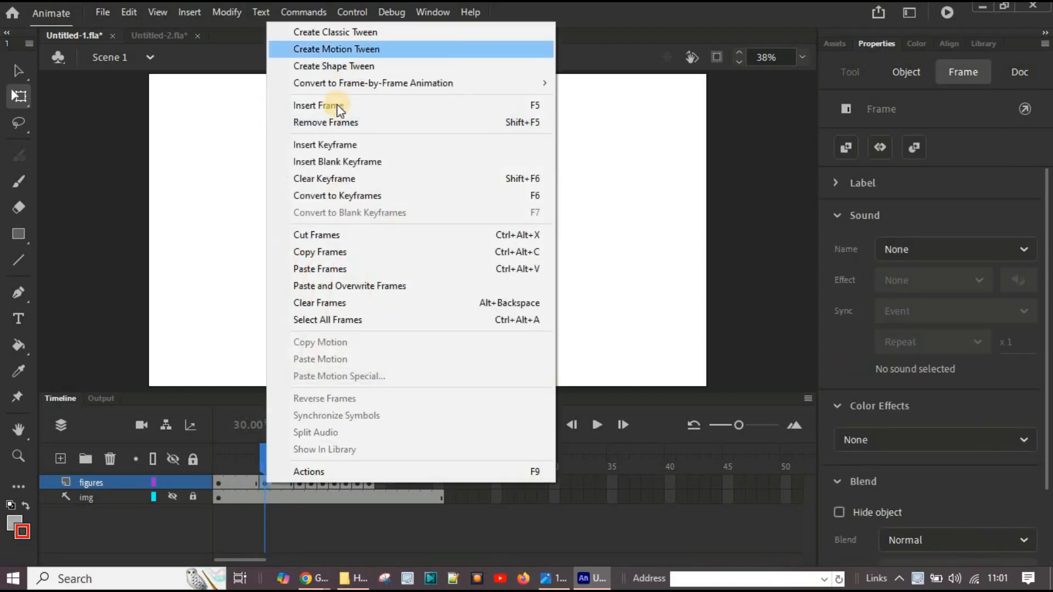
click(344, 103)
Step: Scrub through the extended timeline and test the movie to check the timing of the slowed walk cycle
drag(264, 454, 305, 460)
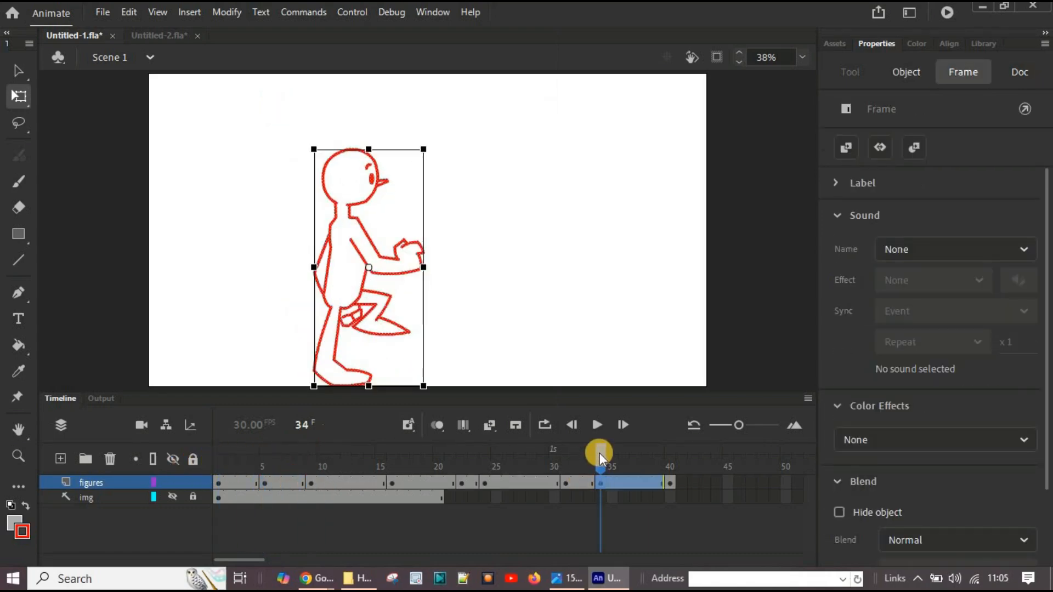
drag(600, 453, 134, 447)
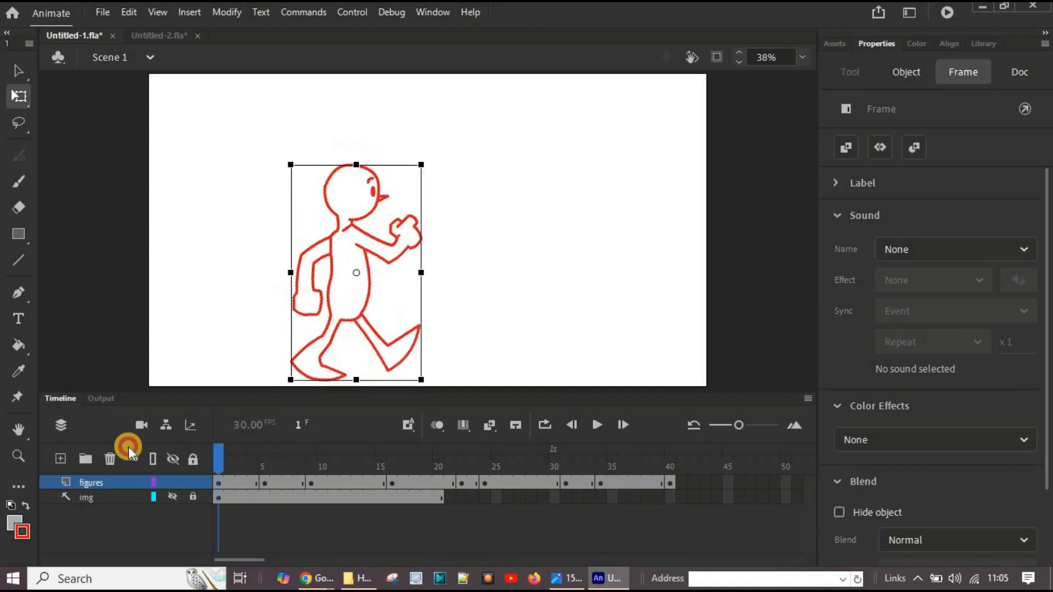
click(473, 244)
key(ctrl+Return)
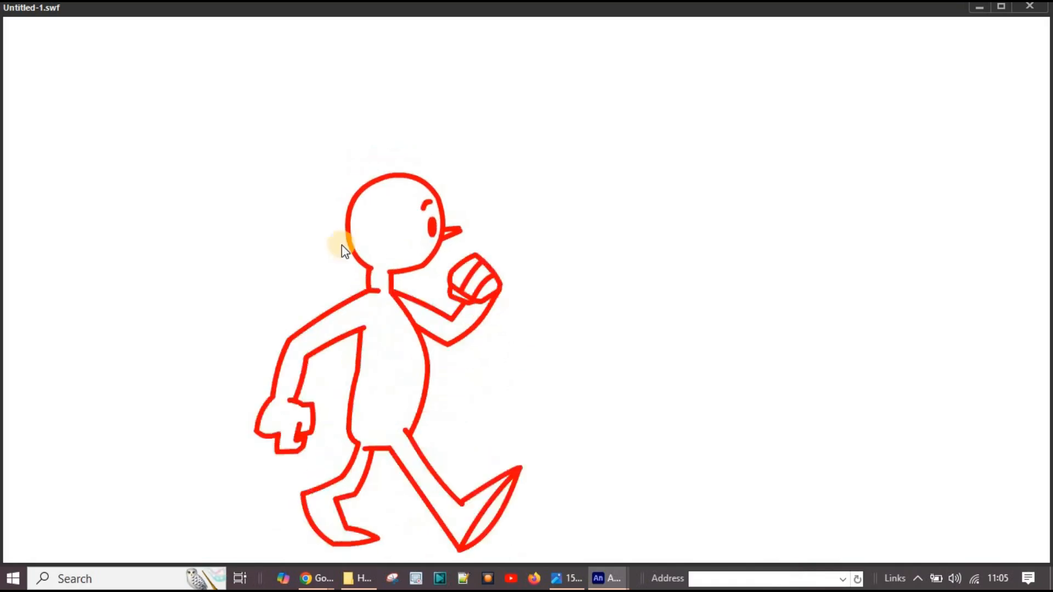
click(1029, 6)
click(19, 96)
mouse_move(217, 449)
mouse_down()
mouse_move(677, 465)
mouse_move(265, 463)
mouse_up()
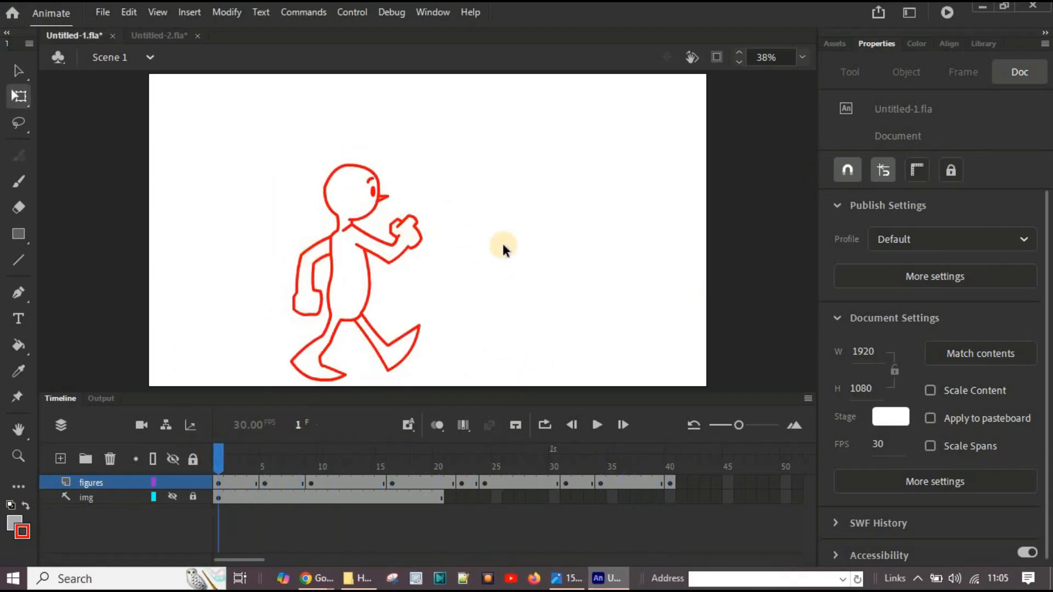